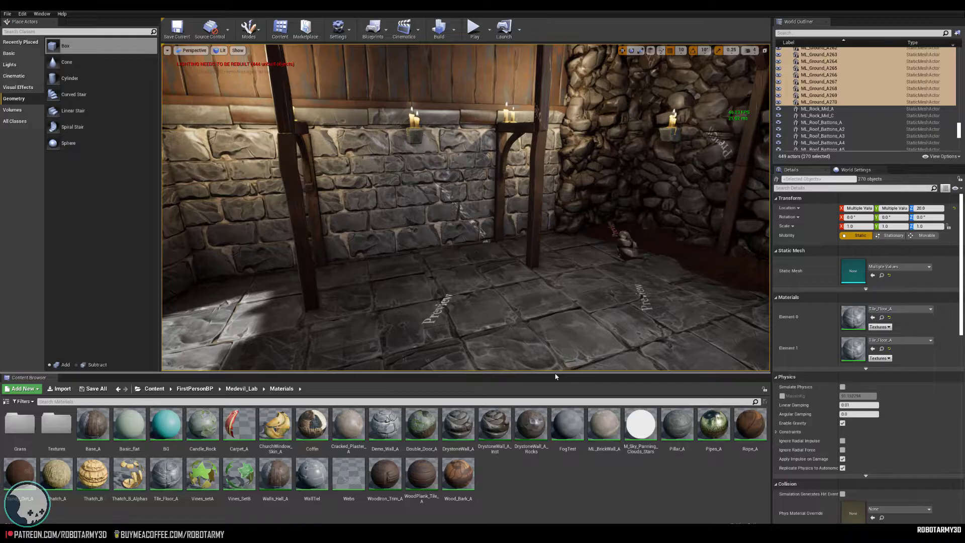
{"action": "left_click_drag", "start_coordinate": [555, 381], "coordinate": [556, 388]}
{"action": "right_click_drag", "start_coordinate": [556, 360], "coordinate": [588, 365]}
{"action": "left_click", "coordinate": [590, 345]}
{"action": "scroll", "coordinate": [577, 293], "scroll_direction": "down", "scroll_amount": 5}
- Paint crumbled plaster damage onto the curved wall above the tiles with the vertex paint brush
{"action": "left_click_drag", "start_coordinate": [502, 249], "coordinate": [671, 231]}
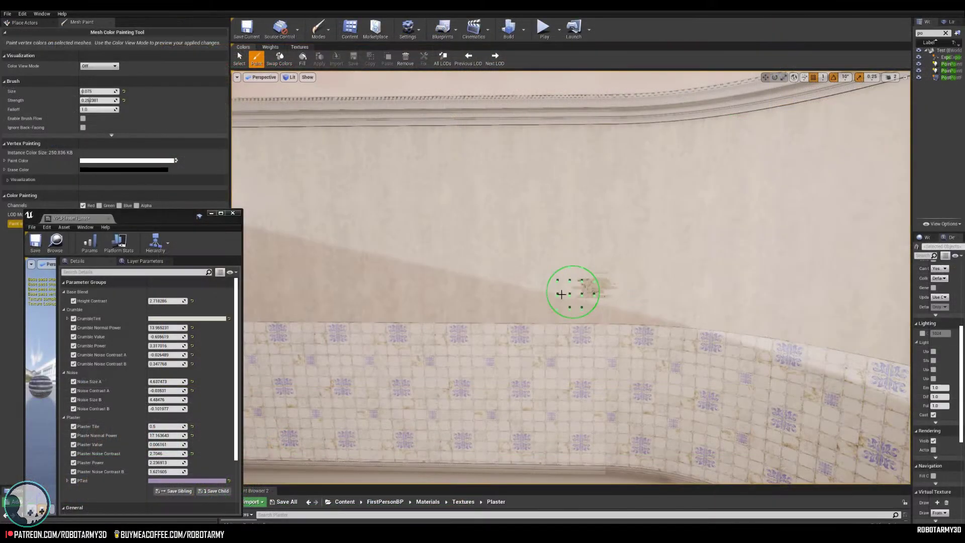
{"action": "left_click_drag", "start_coordinate": [568, 291], "coordinate": [454, 317]}
{"action": "mouse_move", "coordinate": [363, 324]}
{"action": "left_mouse_down"}
{"action": "mouse_move", "coordinate": [403, 279]}
{"action": "mouse_move", "coordinate": [366, 260]}
{"action": "mouse_move", "coordinate": [398, 258]}
{"action": "mouse_move", "coordinate": [387, 302]}
{"action": "left_mouse_up"}
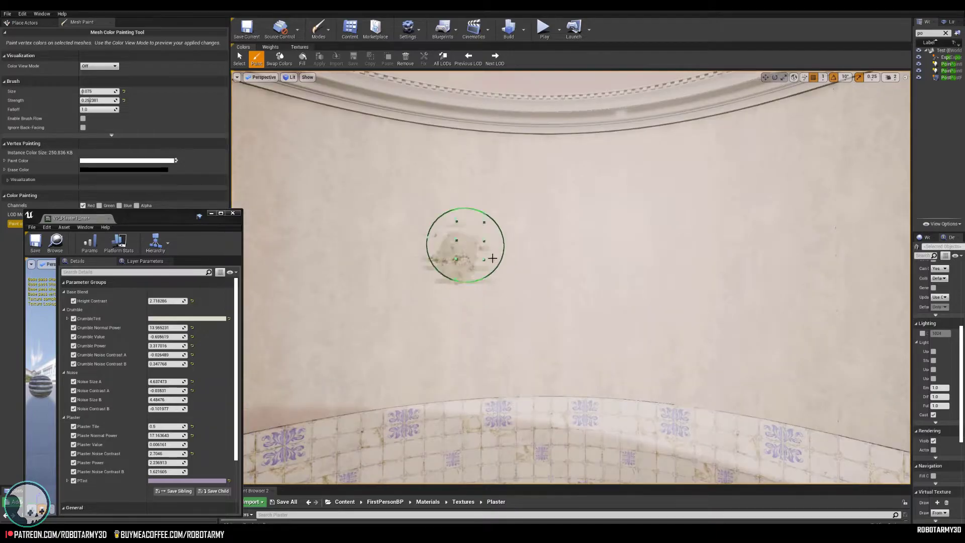
{"action": "mouse_move", "coordinate": [459, 243]}
{"action": "left_mouse_down"}
{"action": "mouse_move", "coordinate": [441, 262]}
{"action": "mouse_move", "coordinate": [421, 183]}
{"action": "mouse_move", "coordinate": [442, 140]}
{"action": "mouse_move", "coordinate": [469, 165]}
{"action": "mouse_move", "coordinate": [417, 330]}
{"action": "mouse_move", "coordinate": [389, 377]}
{"action": "mouse_move", "coordinate": [489, 405]}
{"action": "mouse_move", "coordinate": [552, 400]}
{"action": "mouse_move", "coordinate": [605, 286]}
{"action": "mouse_move", "coordinate": [633, 315]}
{"action": "mouse_move", "coordinate": [598, 307]}
{"action": "mouse_move", "coordinate": [602, 317]}
{"action": "left_mouse_up"}
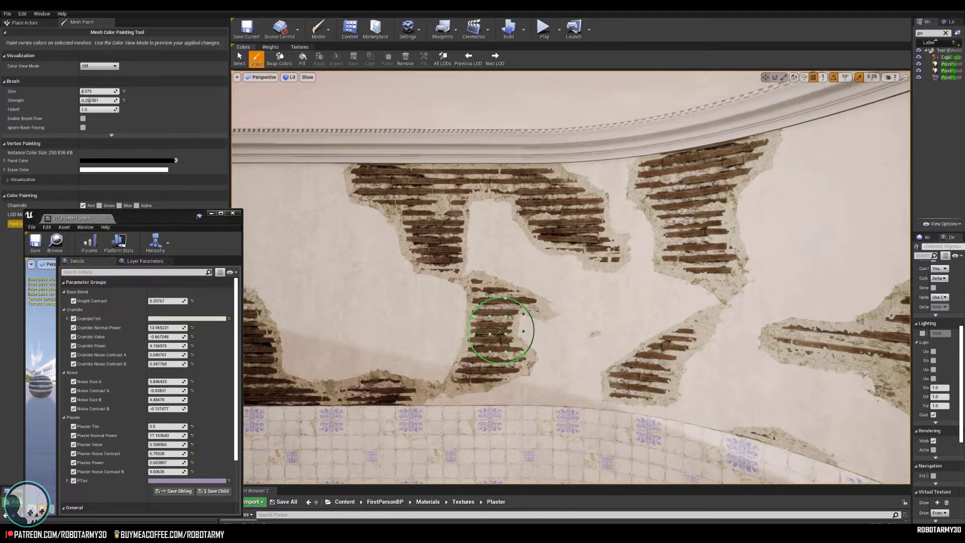
{"action": "scroll", "coordinate": [499, 334], "scroll_direction": "up", "scroll_amount": 3}
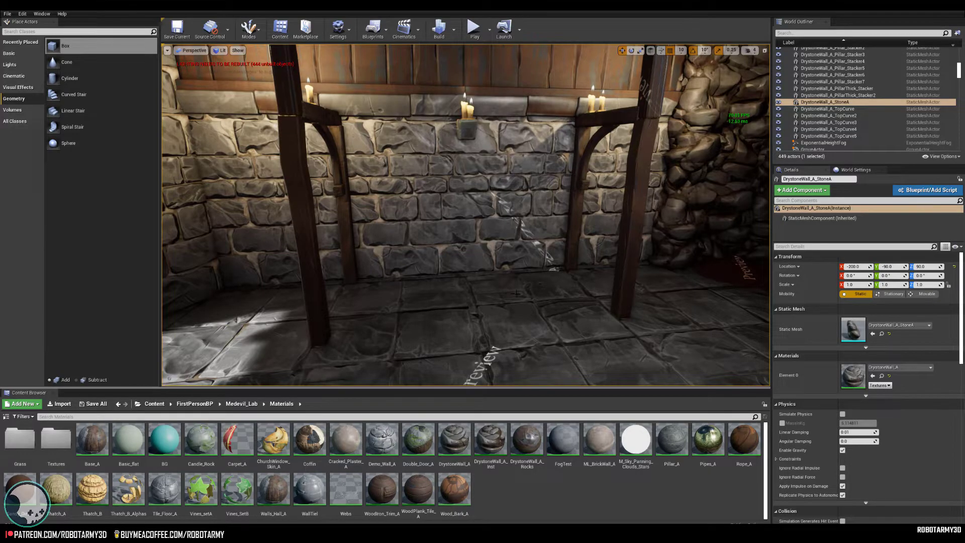
- Look over the tileable stone wall sections between the wooden posts, and go to the free-standing grey demo wall
{"action": "left_click", "coordinate": [468, 232]}
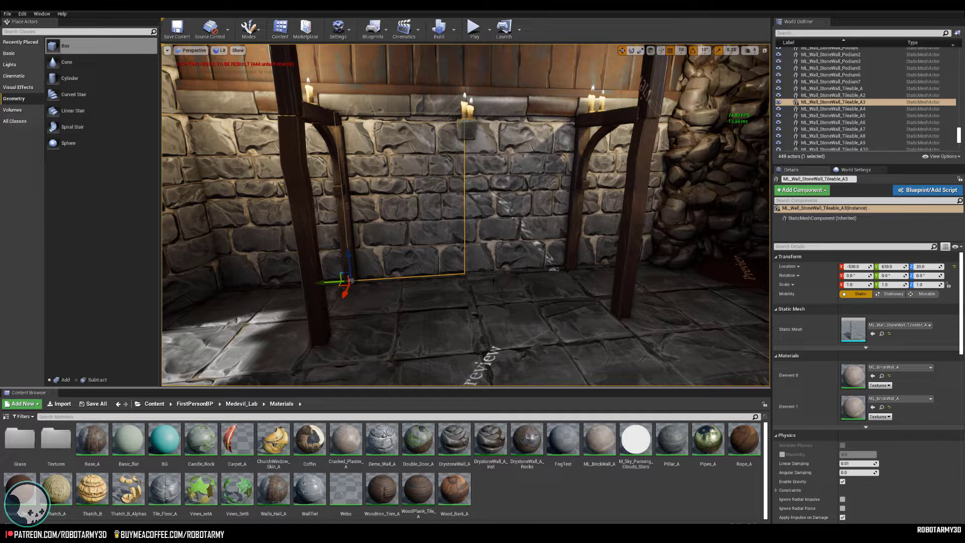
{"action": "left_click", "coordinate": [497, 262]}
{"action": "key", "text": "f"}
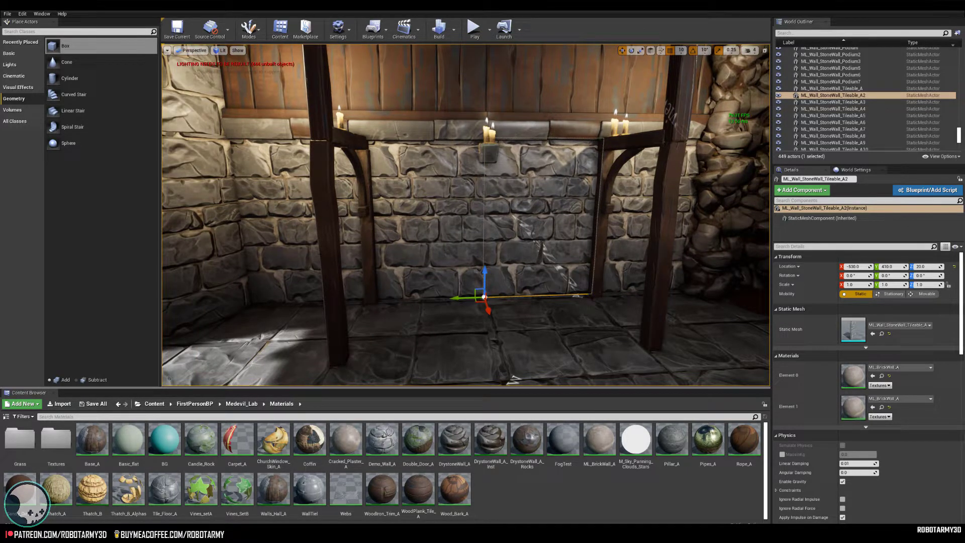
{"action": "right_click_drag", "start_coordinate": [545, 266], "coordinate": [515, 216]}
{"action": "key", "text": "w"}
{"action": "left_click", "coordinate": [500, 209]}
{"action": "key", "text": "s"}
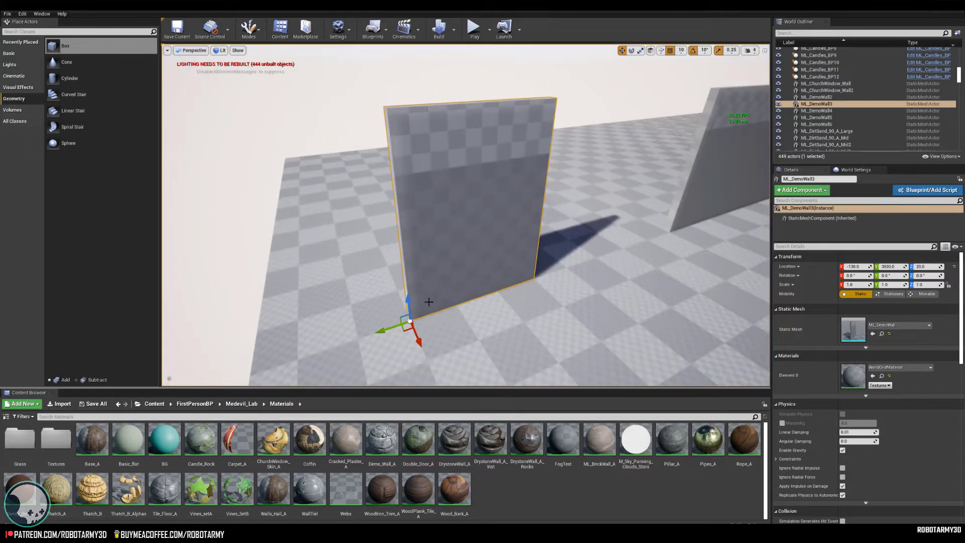
- Locate the demo wall's mesh asset ML_DemoWall, open it and inspect its wireframe
{"action": "right_click", "coordinate": [450, 206]}
{"action": "left_click", "coordinate": [465, 217]}
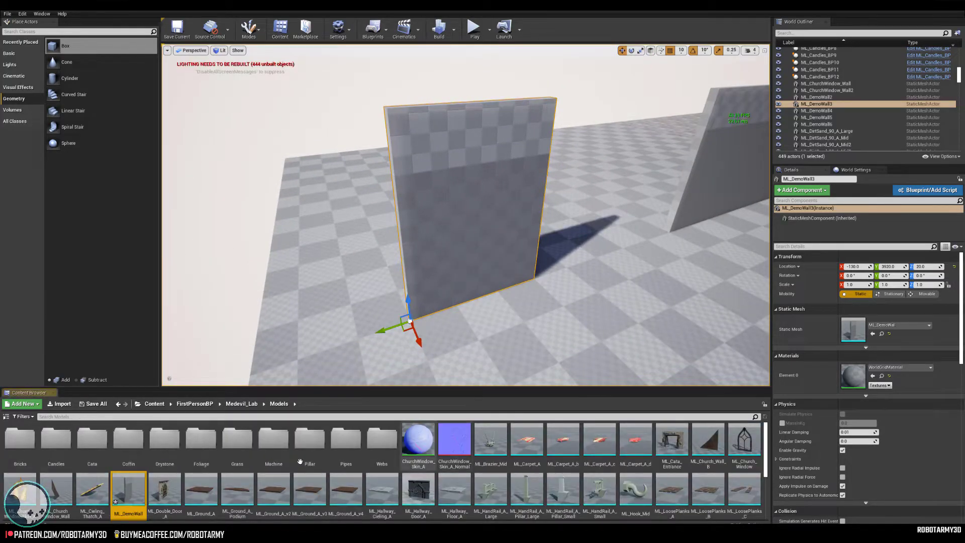
{"action": "double_click", "coordinate": [123, 497]}
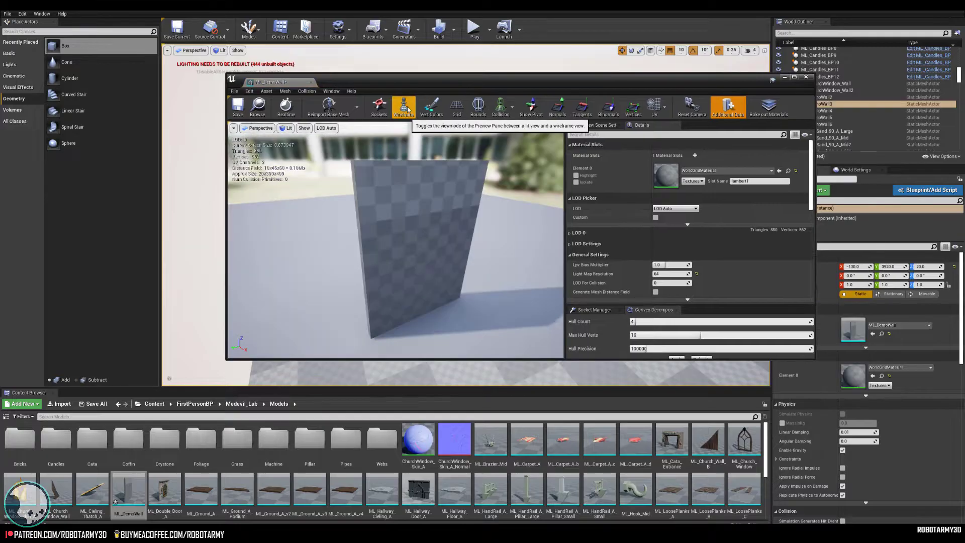
{"action": "left_click", "coordinate": [404, 106]}
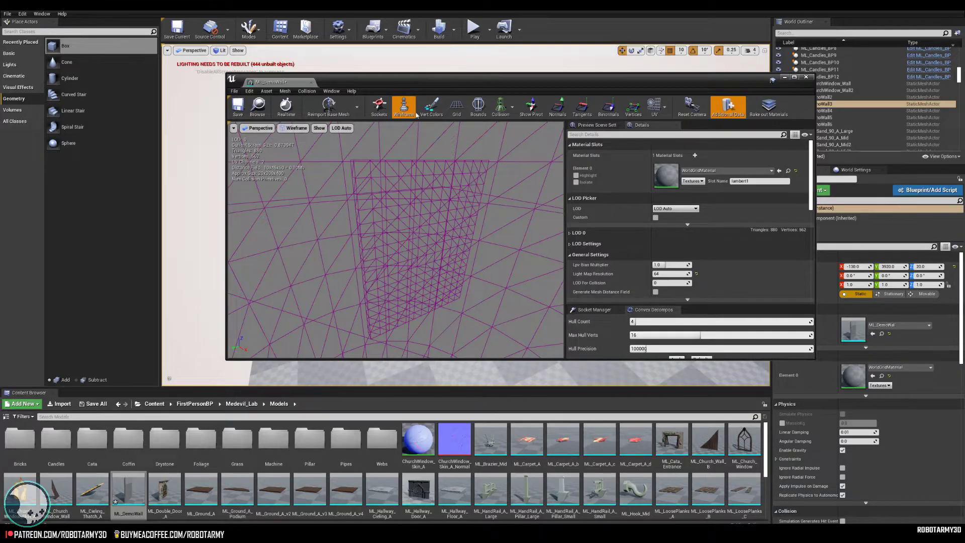
{"action": "left_click", "coordinate": [404, 107]}
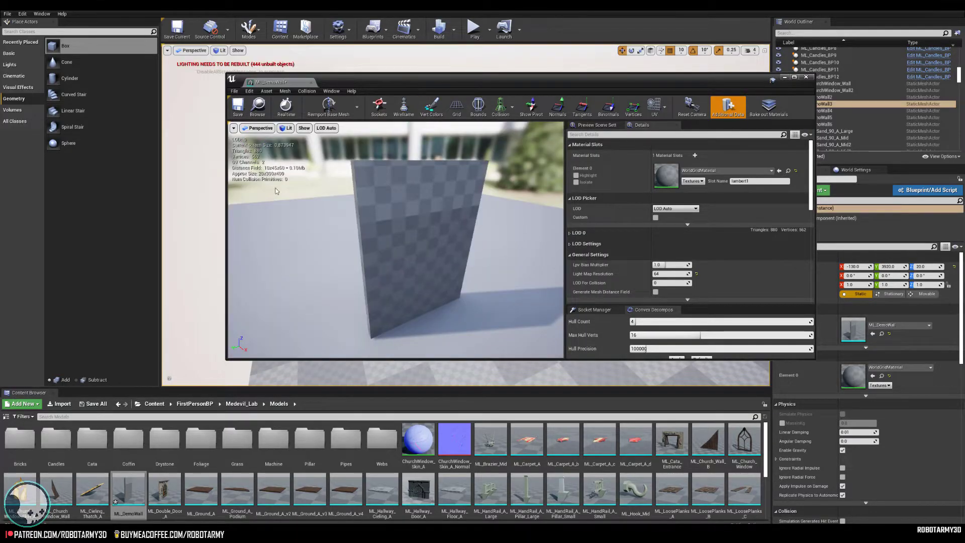
{"action": "left_click", "coordinate": [312, 81]}
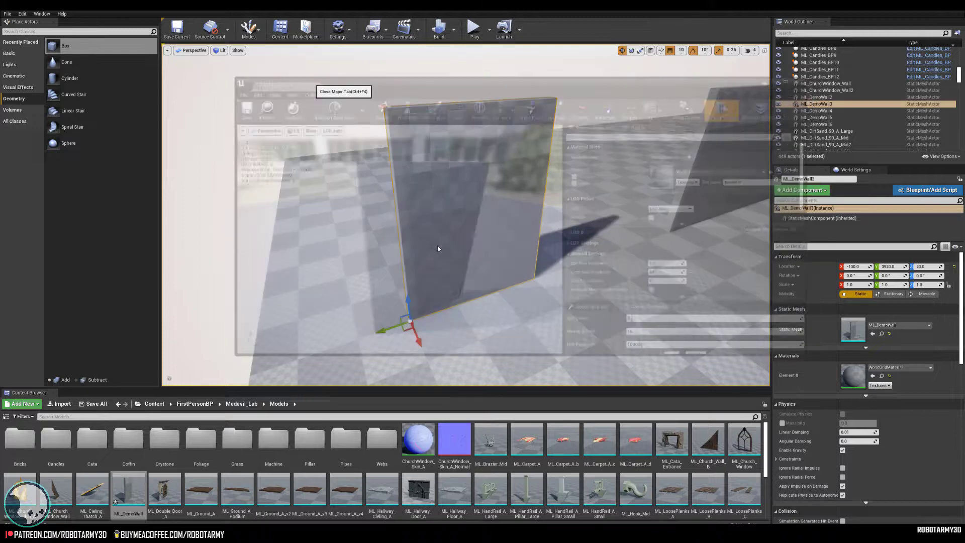
- Create a new material named DemmoWall_B in the Medevil_Lab Materials folder and open it
{"action": "left_click", "coordinate": [241, 404]}
{"action": "left_click", "coordinate": [59, 444]}
{"action": "double_click", "coordinate": [60, 444]}
{"action": "right_click", "coordinate": [533, 490]}
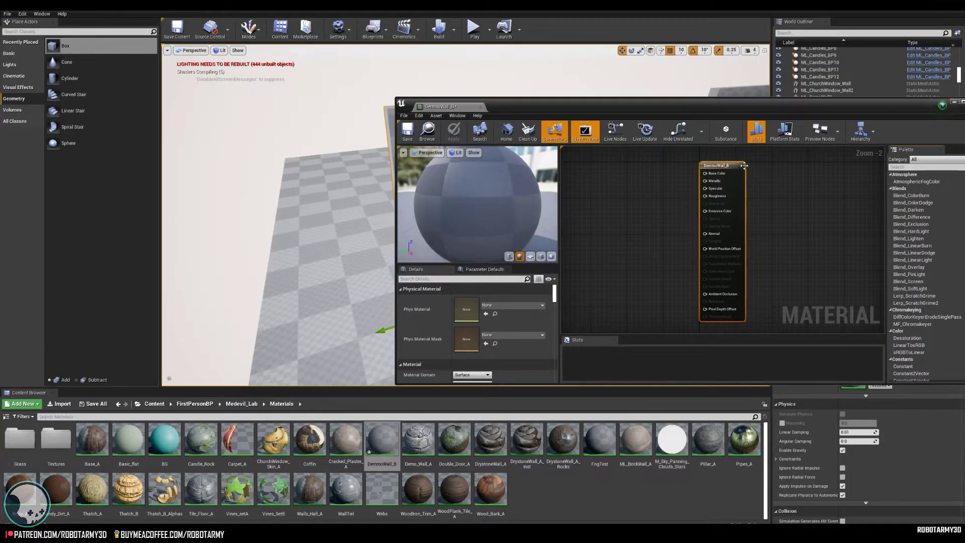
- Add a Vertex Color node to DemmoWall_B, connect it to Base Color and move the material editor clear of the wall
{"action": "right_click", "coordinate": [650, 222]}
{"action": "type", "text": "ver"}
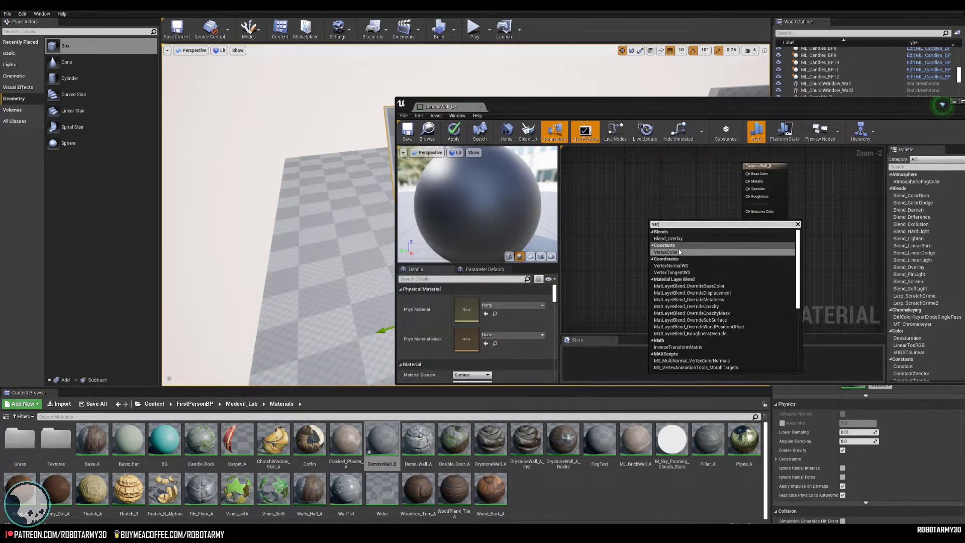
{"action": "left_click", "coordinate": [679, 250]}
{"action": "left_click_drag", "start_coordinate": [678, 235], "coordinate": [749, 175]}
{"action": "left_click_drag", "start_coordinate": [638, 108], "coordinate": [820, 65]}
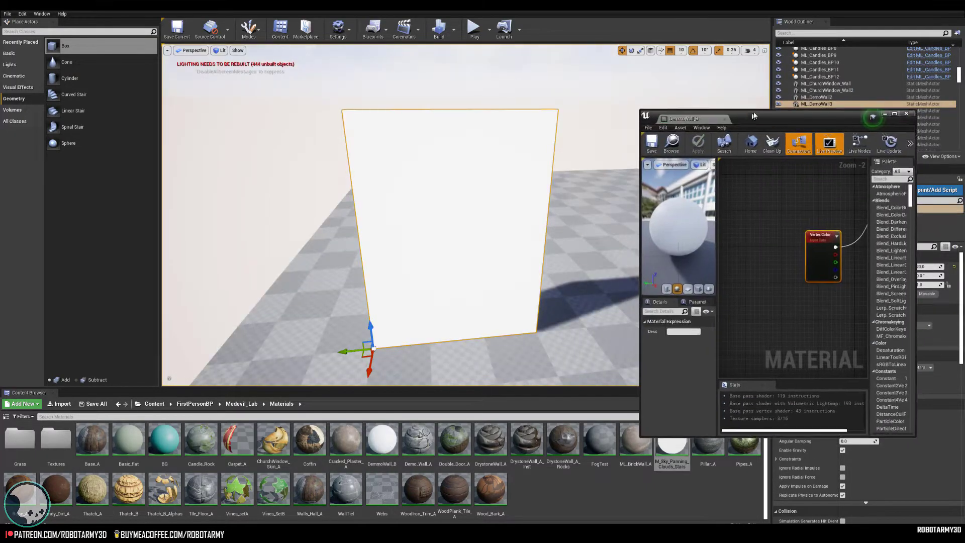
{"action": "left_click_drag", "start_coordinate": [754, 115], "coordinate": [755, 114]}
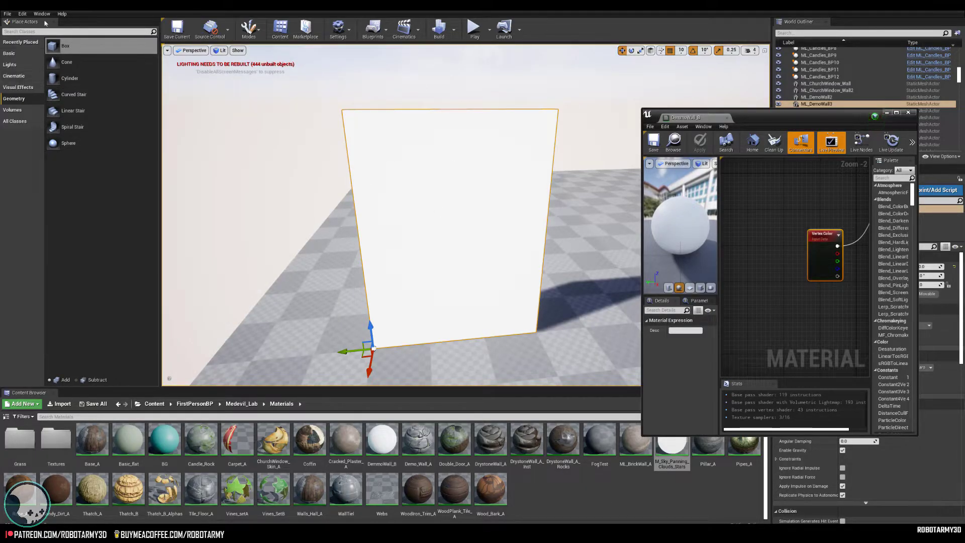
- Enter Mesh Paint mode with the Paint tool on the demo wall and set the Color View Mode to RGB Channels
{"action": "left_click", "coordinate": [257, 32]}
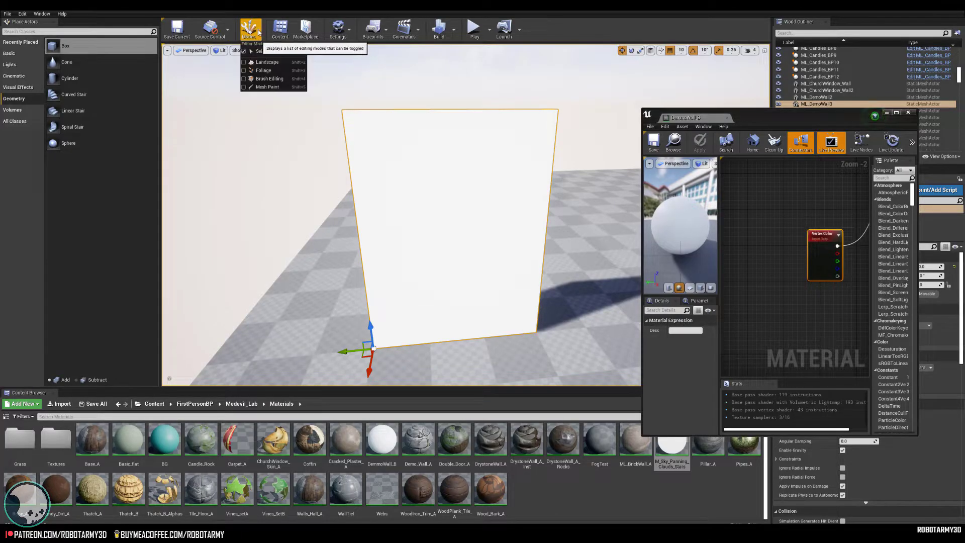
{"action": "left_click", "coordinate": [266, 87]}
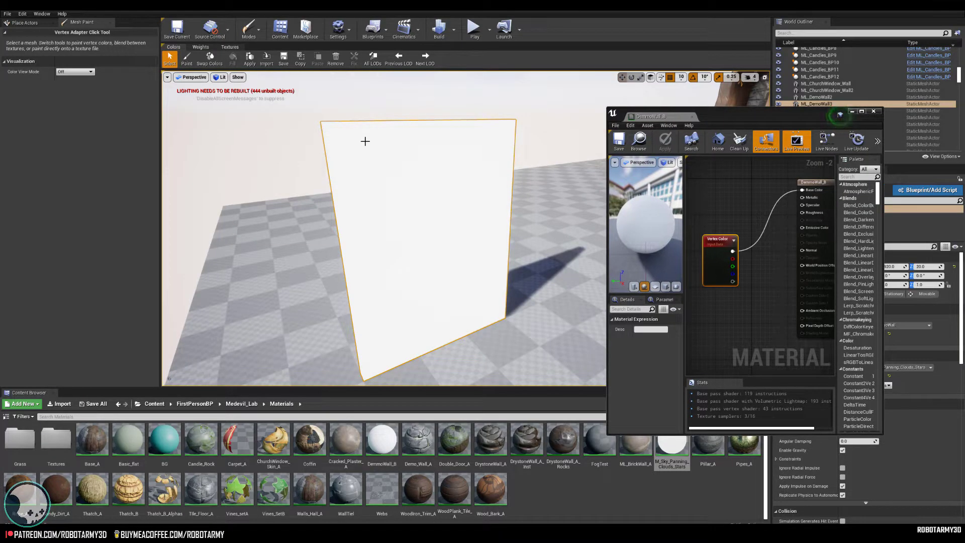
{"action": "left_click", "coordinate": [185, 59]}
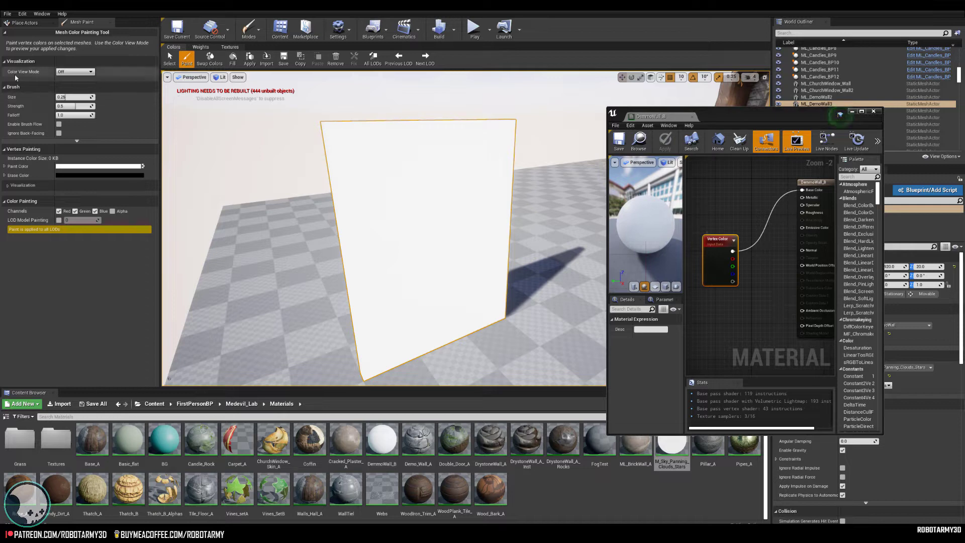
{"action": "left_click", "coordinate": [70, 72]}
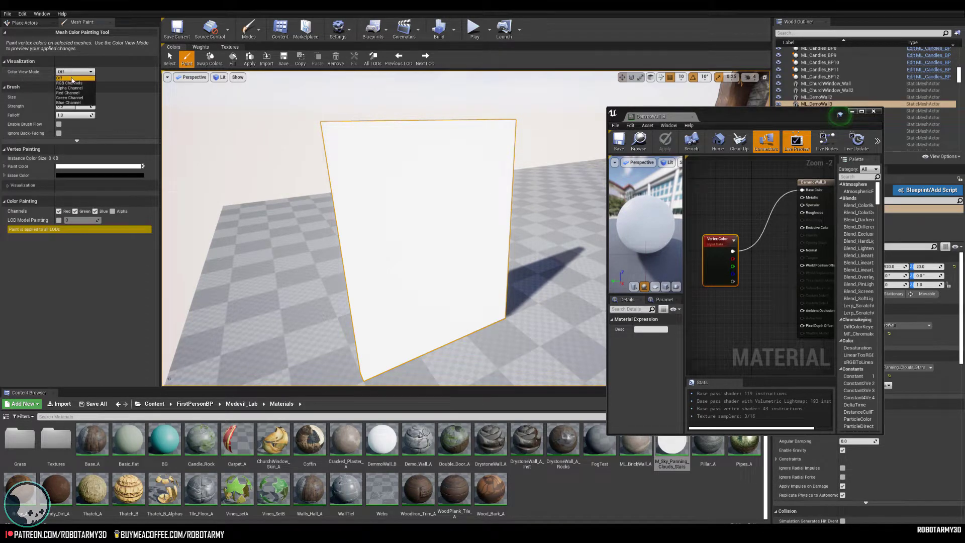
{"action": "left_click", "coordinate": [70, 83]}
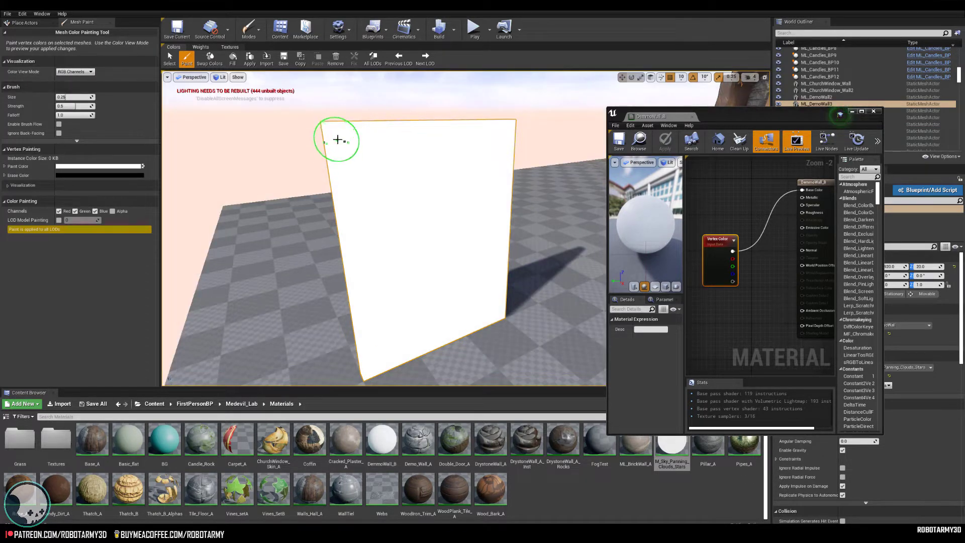
- Limit painting to the Red channel, swap the paint color to black and paint along the wall's upper edge
{"action": "left_click", "coordinate": [75, 212]}
{"action": "left_click", "coordinate": [95, 211]}
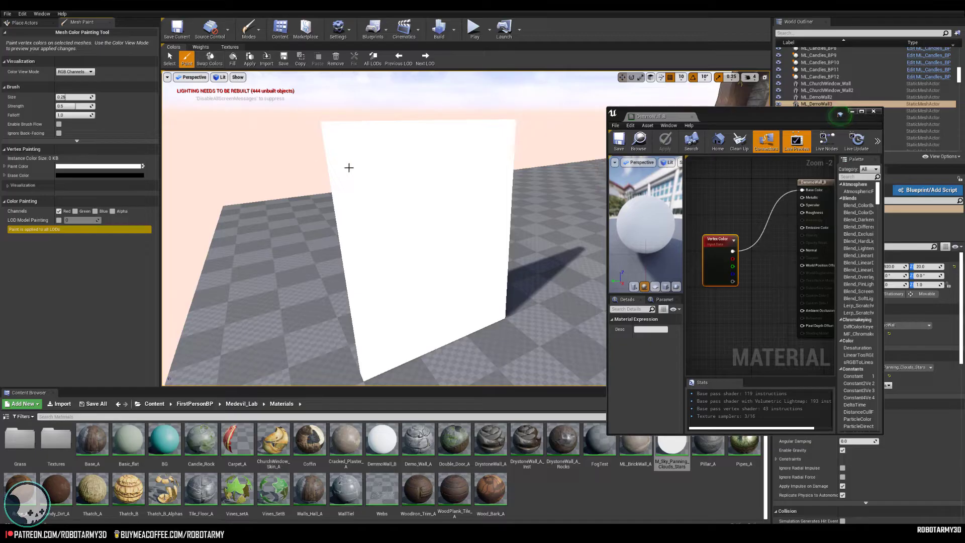
{"action": "left_click", "coordinate": [210, 60]}
{"action": "mouse_move", "coordinate": [347, 139]}
{"action": "left_mouse_down"}
{"action": "mouse_move", "coordinate": [394, 129]}
{"action": "mouse_move", "coordinate": [330, 161]}
{"action": "mouse_move", "coordinate": [350, 263]}
{"action": "mouse_move", "coordinate": [375, 142]}
{"action": "mouse_move", "coordinate": [452, 122]}
{"action": "left_mouse_up"}
- Limit painting to the Green channel and paint black just below the cyan area
{"action": "left_click", "coordinate": [59, 211]}
{"action": "left_click", "coordinate": [75, 211]}
{"action": "mouse_move", "coordinate": [354, 181]}
{"action": "left_mouse_down"}
{"action": "mouse_move", "coordinate": [417, 165]}
{"action": "mouse_move", "coordinate": [382, 168]}
{"action": "mouse_move", "coordinate": [362, 216]}
{"action": "mouse_move", "coordinate": [427, 160]}
{"action": "left_mouse_up"}
- Paint black in only the Blue channel below the magenta strokes, and enlarge the magenta patch in only the Green channel
{"action": "left_click", "coordinate": [75, 211]}
{"action": "left_click", "coordinate": [95, 211]}
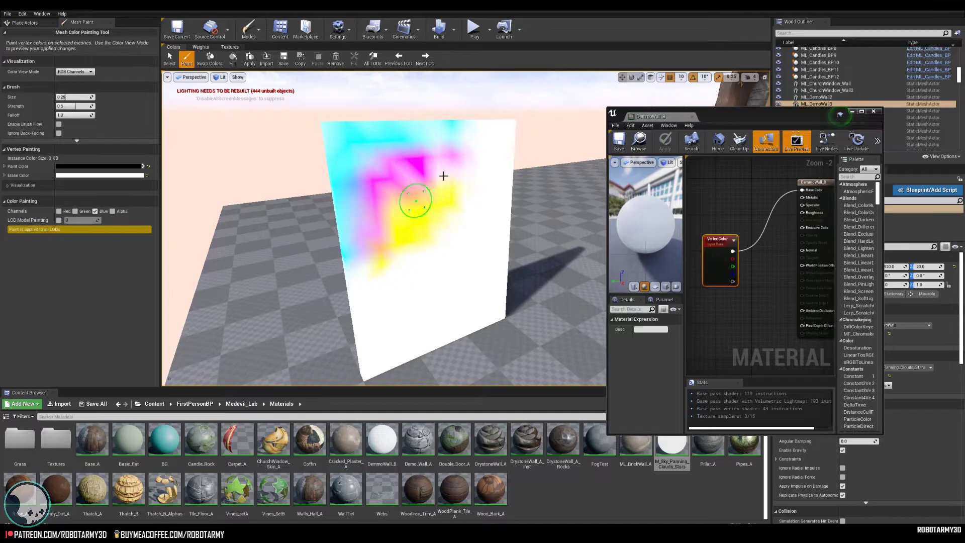
{"action": "left_click", "coordinate": [95, 211]}
{"action": "left_click", "coordinate": [75, 211]}
{"action": "mouse_move", "coordinate": [405, 178]}
{"action": "left_mouse_down"}
{"action": "mouse_move", "coordinate": [388, 181]}
{"action": "mouse_move", "coordinate": [418, 194]}
{"action": "left_mouse_up"}
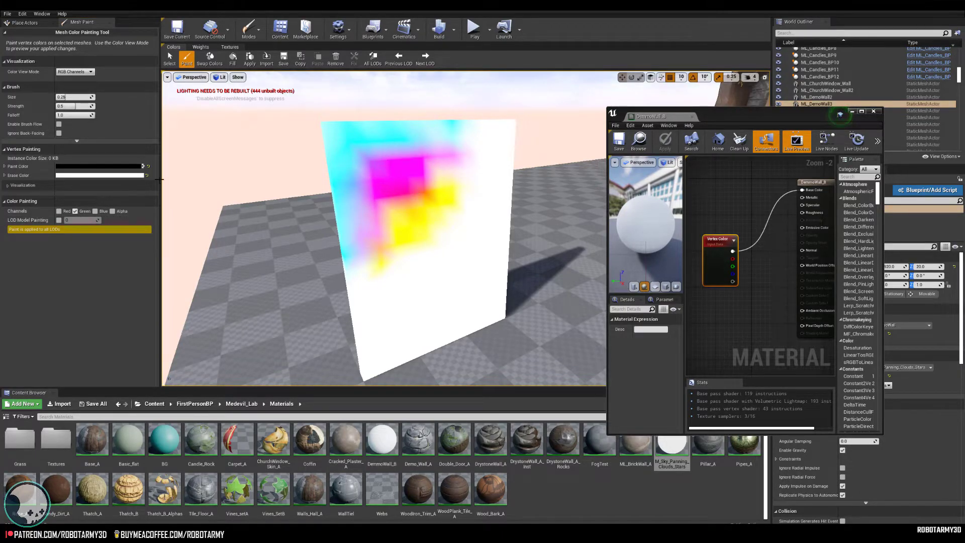
- Swap the paint color back to white and paint over the magenta patch in the Green channel to erase it
{"action": "left_click", "coordinate": [71, 167]}
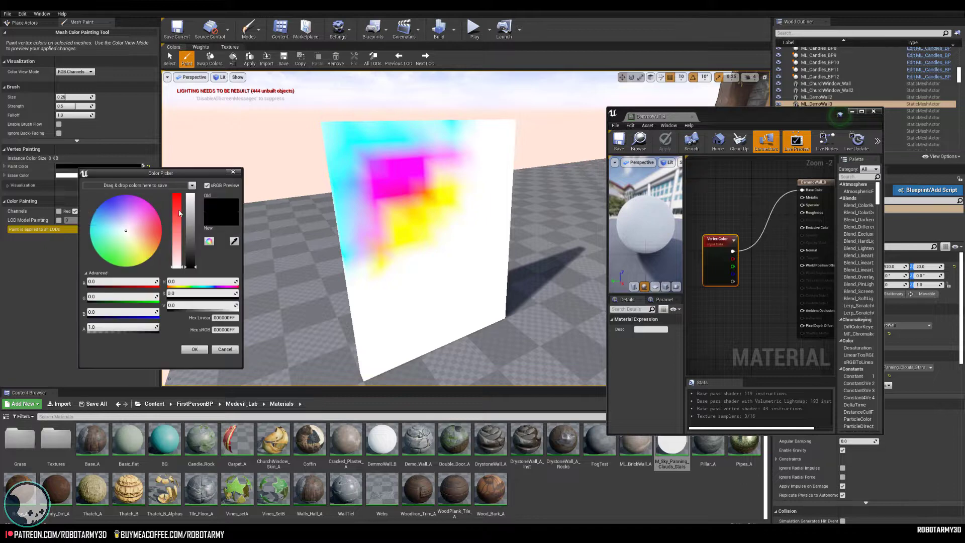
{"action": "left_click", "coordinate": [233, 172]}
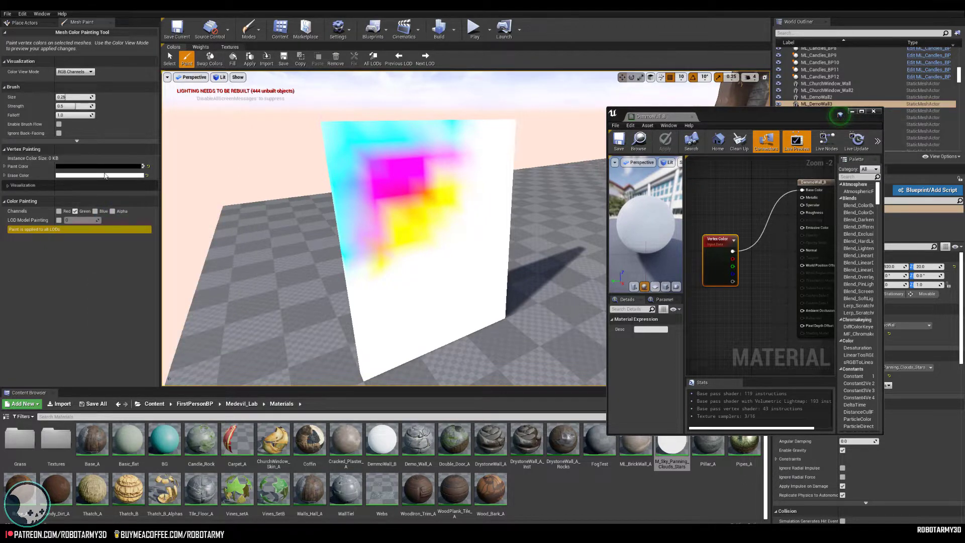
{"action": "left_click", "coordinate": [210, 64]}
{"action": "mouse_move", "coordinate": [405, 206]}
{"action": "left_mouse_down"}
{"action": "mouse_move", "coordinate": [397, 201]}
{"action": "mouse_move", "coordinate": [454, 150]}
{"action": "mouse_move", "coordinate": [383, 164]}
{"action": "mouse_move", "coordinate": [402, 172]}
{"action": "mouse_move", "coordinate": [410, 194]}
{"action": "mouse_move", "coordinate": [381, 243]}
{"action": "left_mouse_up"}
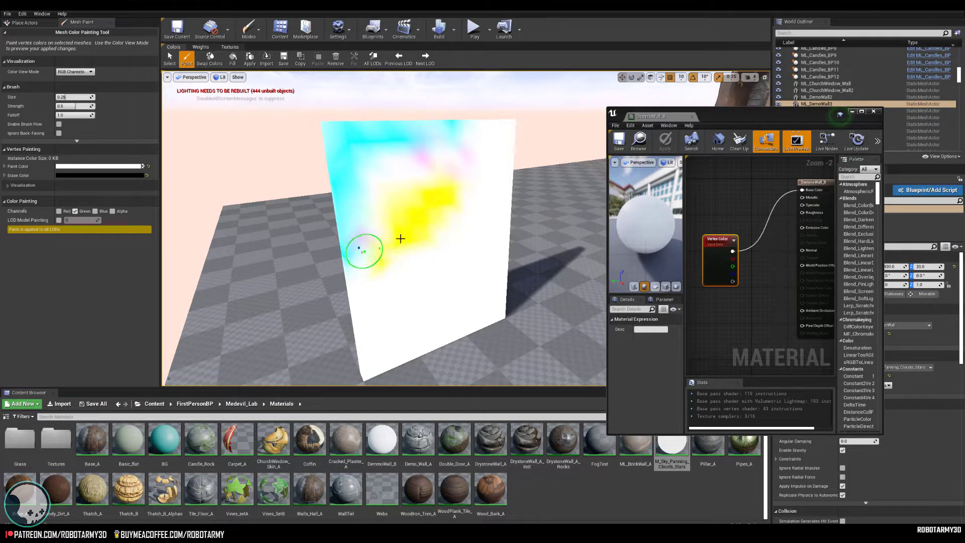
{"action": "left_click_drag", "start_coordinate": [413, 147], "coordinate": [449, 184]}
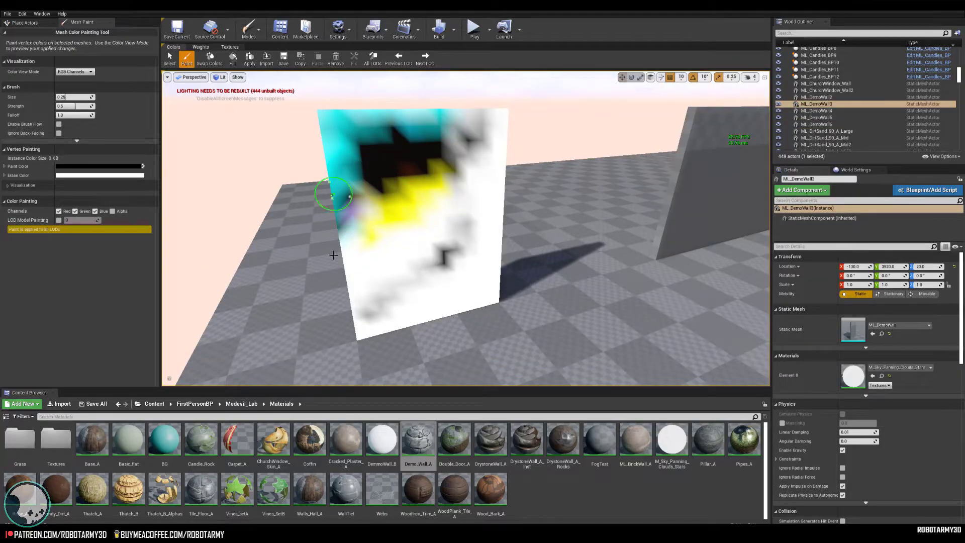
- Bring two textures from the Textures folder into DemmoWall_B and arrange their Texture Sample nodes below Vertex Color
{"action": "key", "text": "alt+Tab"}
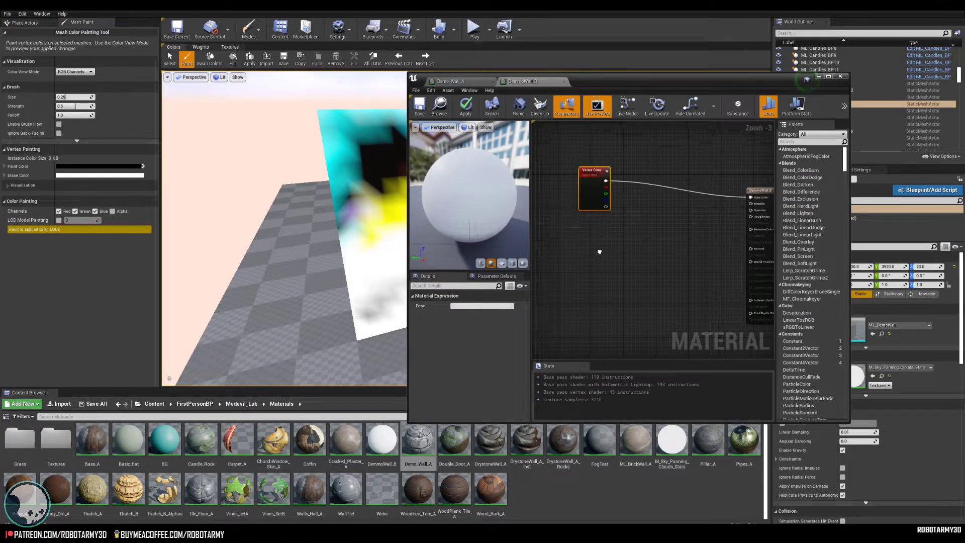
{"action": "double_click", "coordinate": [57, 439]}
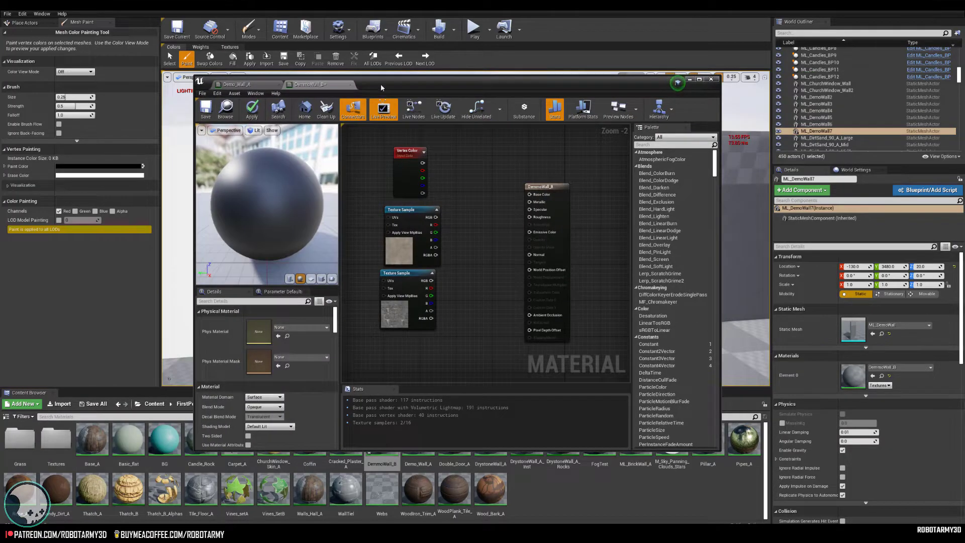
{"action": "left_click_drag", "start_coordinate": [381, 83], "coordinate": [379, 77]}
{"action": "left_click_drag", "start_coordinate": [462, 286], "coordinate": [393, 218]}
{"action": "left_click", "coordinate": [472, 238]}
- Add a LinearInterpolate node and connect the plaster texture's RGB to A and the other texture's RGB to B
{"action": "right_click", "coordinate": [461, 221]}
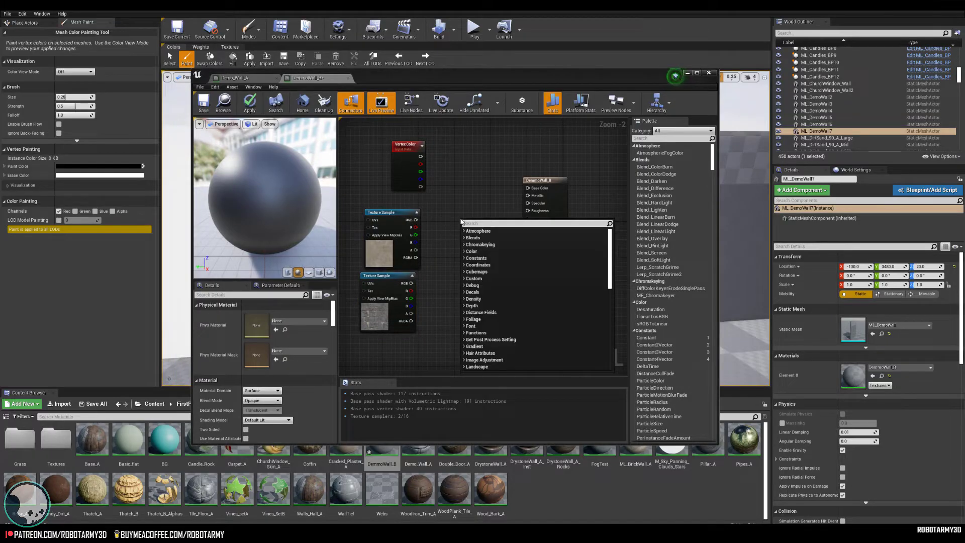
{"action": "type", "text": "lerp"}
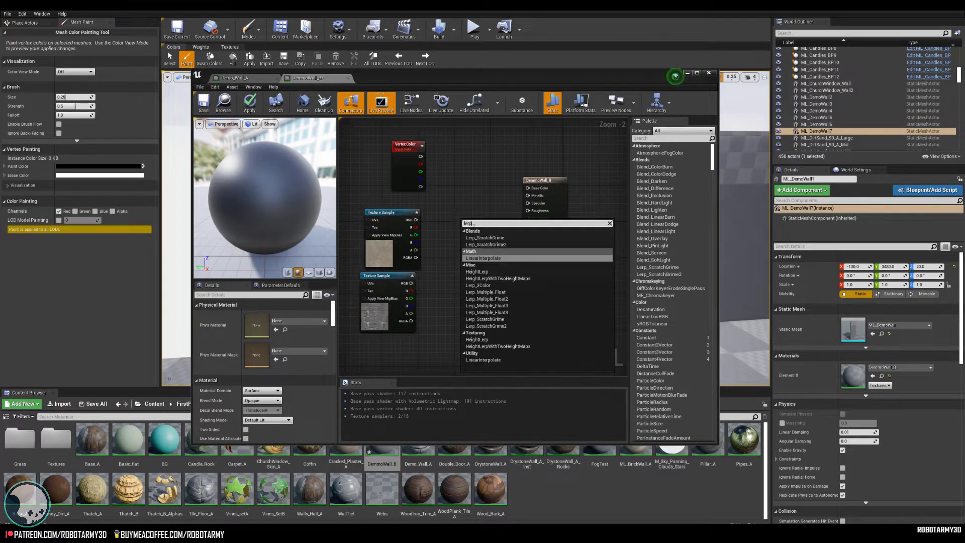
{"action": "left_click", "coordinate": [486, 257]}
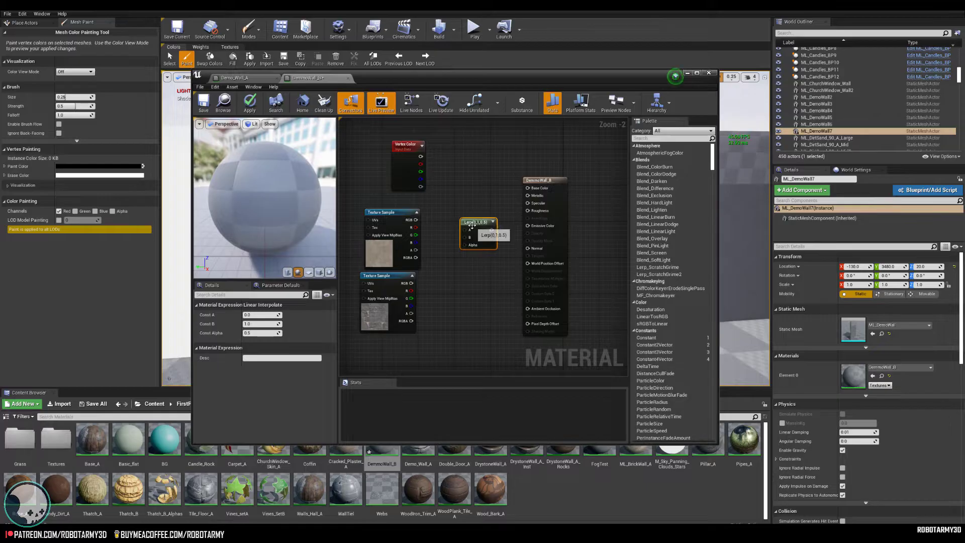
{"action": "left_click_drag", "start_coordinate": [416, 220], "coordinate": [463, 233]}
{"action": "left_click_drag", "start_coordinate": [411, 284], "coordinate": [463, 241]}
- Align the plaster Texture Sample above the other one and adjust the Lerp node's position beside them
{"action": "left_click_drag", "start_coordinate": [399, 218], "coordinate": [394, 213]}
{"action": "right_click_drag", "start_coordinate": [449, 280], "coordinate": [509, 272]}
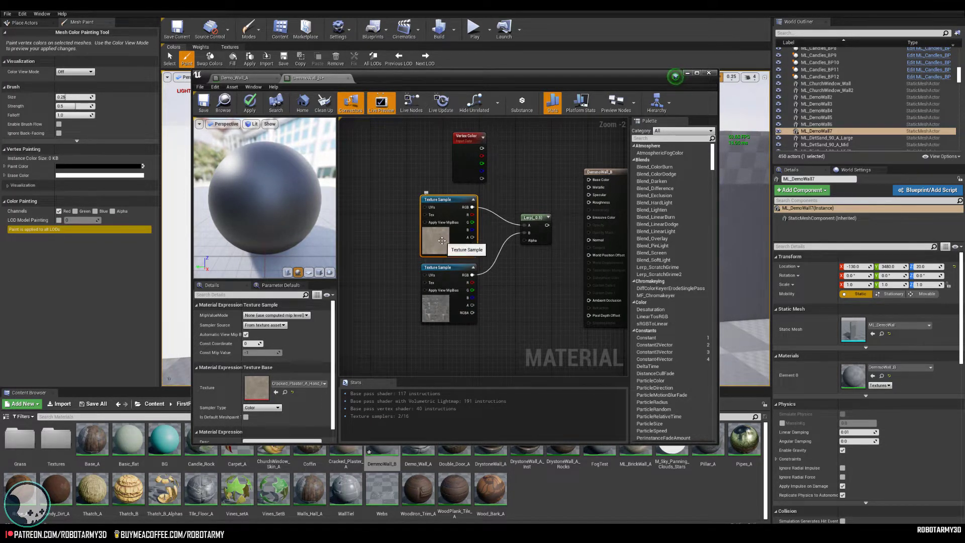
{"action": "right_click_drag", "start_coordinate": [546, 217], "coordinate": [488, 245]}
{"action": "left_click", "coordinate": [472, 243]}
{"action": "left_click_drag", "start_coordinate": [472, 243], "coordinate": [477, 238]}
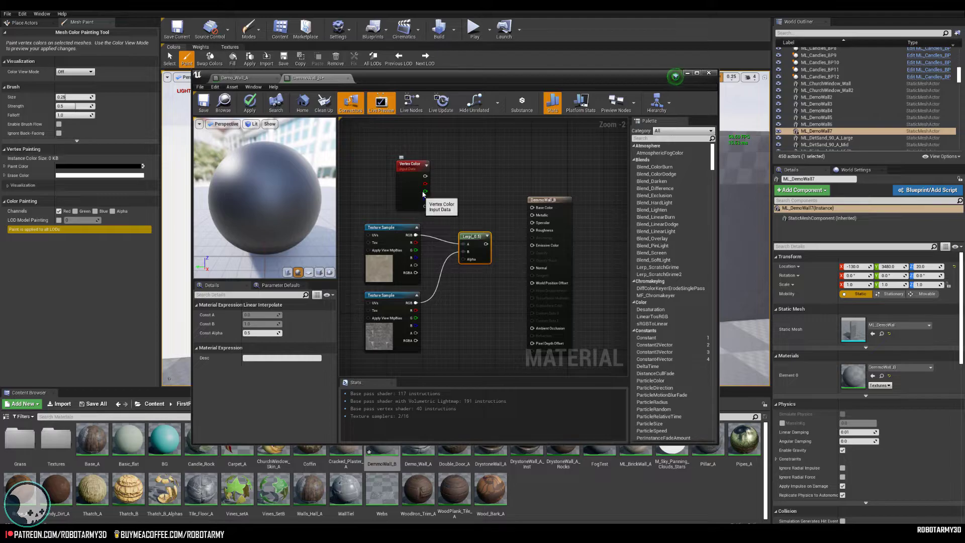
- Connect Vertex Color's red output to the Lerp's Alpha, route the Lerp into DemmoWall_B's Base Color, and save the material
{"action": "left_click_drag", "start_coordinate": [482, 203], "coordinate": [531, 208]}
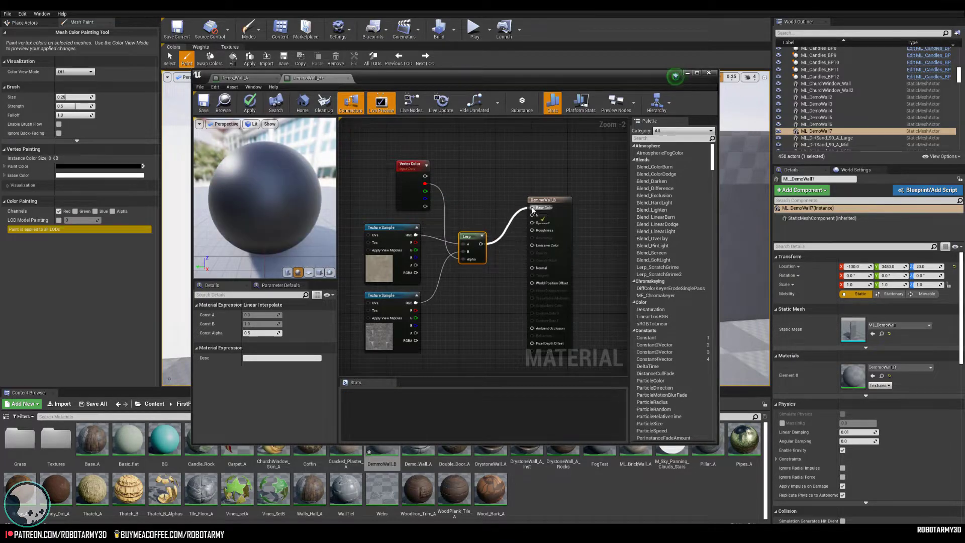
{"action": "left_click", "coordinate": [203, 103]}
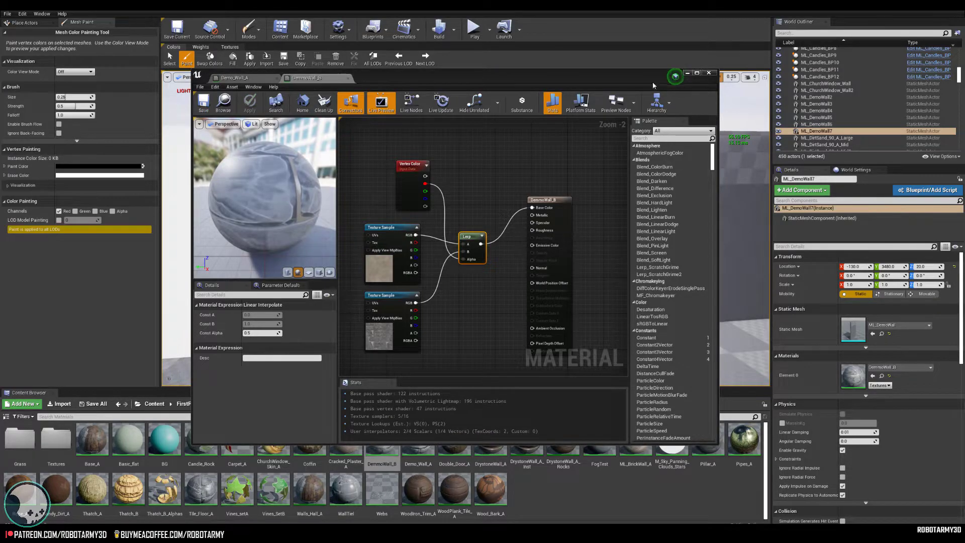
{"action": "left_click", "coordinate": [687, 73]}
- Paint the wall's upper and right areas with black in the Red channel to blend plaster over the bricks
{"action": "mouse_move", "coordinate": [455, 166]}
{"action": "right_mouse_down"}
{"action": "mouse_move", "coordinate": [340, 201]}
{"action": "mouse_move", "coordinate": [402, 193]}
{"action": "mouse_move", "coordinate": [404, 182]}
{"action": "right_mouse_up"}
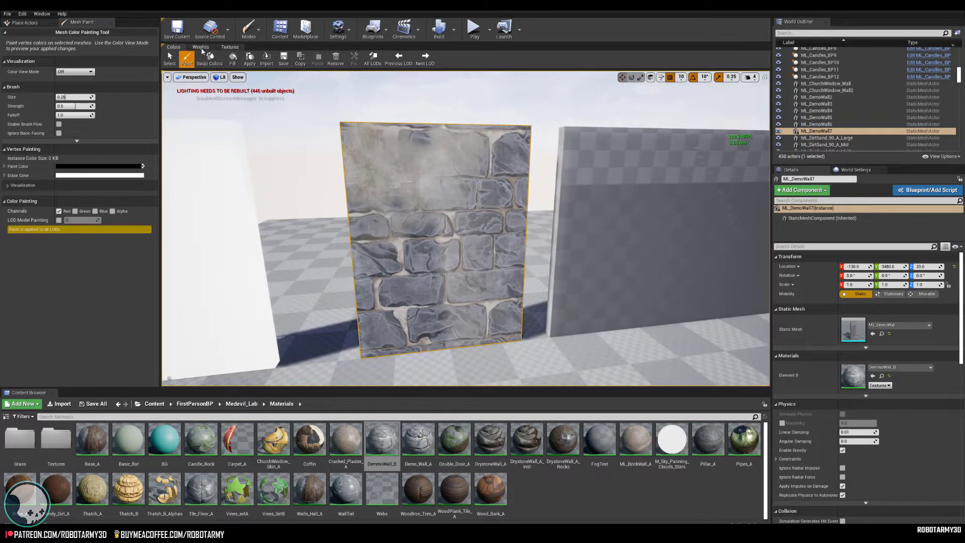
{"action": "left_click", "coordinate": [250, 29]}
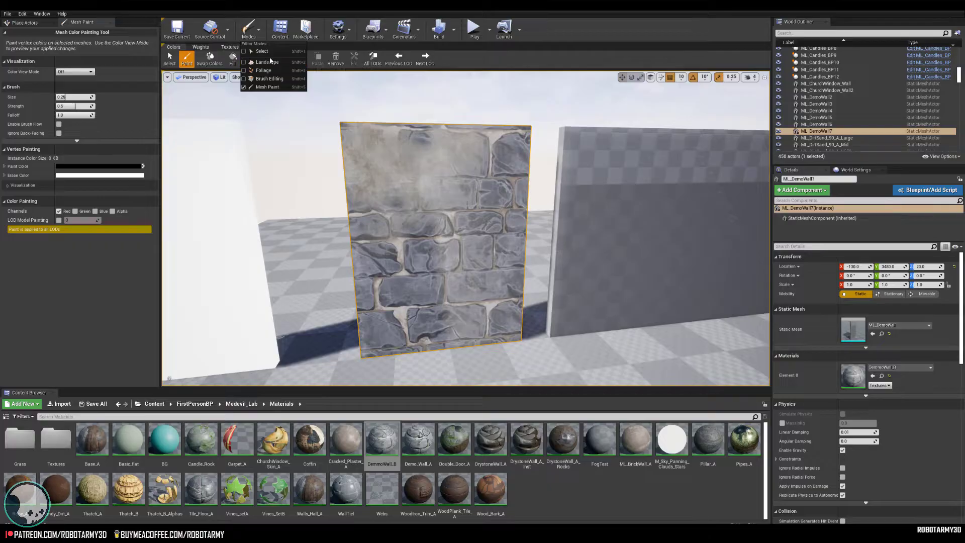
{"action": "left_click", "coordinate": [259, 87]}
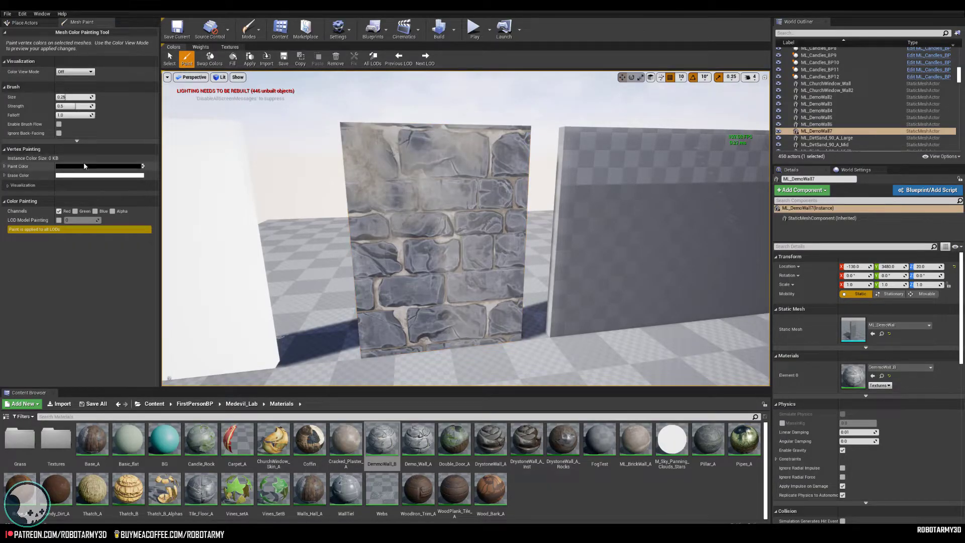
{"action": "left_click", "coordinate": [59, 211]}
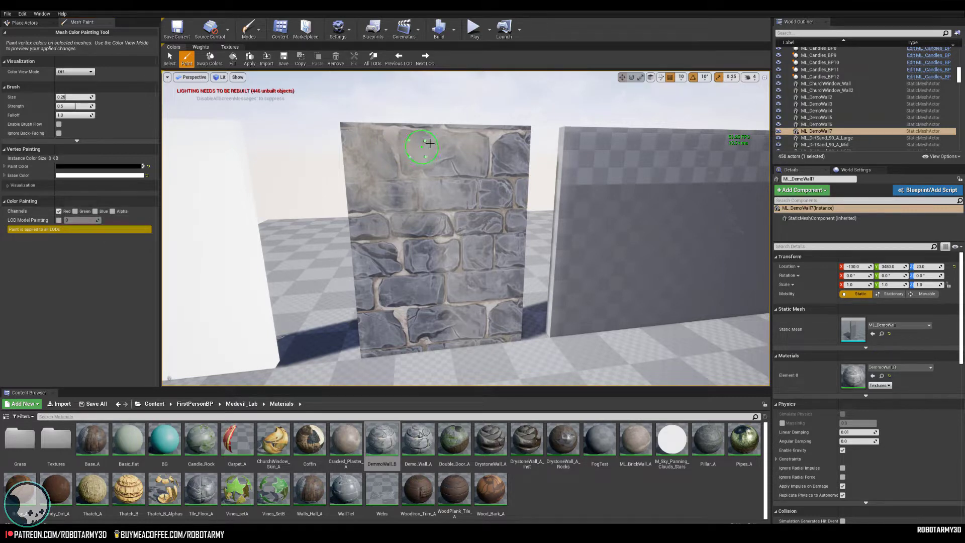
{"action": "mouse_move", "coordinate": [501, 134]}
{"action": "left_mouse_down"}
{"action": "mouse_move", "coordinate": [523, 183]}
{"action": "mouse_move", "coordinate": [407, 217]}
{"action": "mouse_move", "coordinate": [502, 216]}
{"action": "mouse_move", "coordinate": [503, 274]}
{"action": "mouse_move", "coordinate": [482, 187]}
{"action": "mouse_move", "coordinate": [463, 155]}
{"action": "left_mouse_up"}
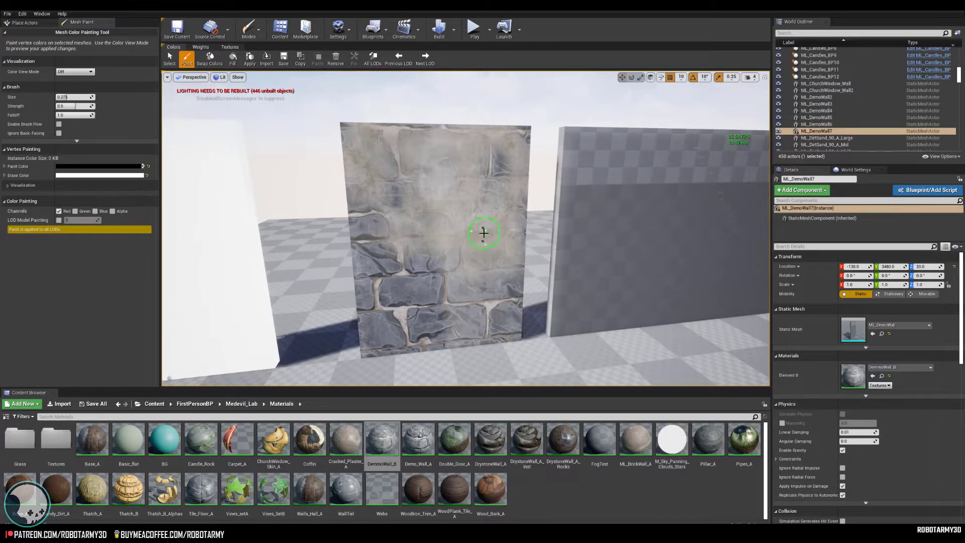
{"action": "mouse_move", "coordinate": [493, 239]}
{"action": "left_mouse_down"}
{"action": "mouse_move", "coordinate": [409, 333]}
{"action": "mouse_move", "coordinate": [536, 224]}
{"action": "mouse_move", "coordinate": [499, 334]}
{"action": "mouse_move", "coordinate": [508, 194]}
{"action": "mouse_move", "coordinate": [442, 140]}
{"action": "mouse_move", "coordinate": [473, 250]}
{"action": "left_mouse_up"}
- Enlarge the brush to 0.4 and continue painting plaster over the wall's lower right part
{"action": "right_click_drag", "start_coordinate": [473, 250], "coordinate": [473, 202]}
{"action": "key", "text": "w"}
{"action": "left_click_drag", "start_coordinate": [473, 202], "coordinate": [470, 160]}
{"action": "key", "text": "s"}
{"action": "mouse_move", "coordinate": [471, 160]}
{"action": "right_mouse_down"}
{"action": "mouse_move", "coordinate": [523, 186]}
{"action": "mouse_move", "coordinate": [463, 224]}
{"action": "right_mouse_up"}
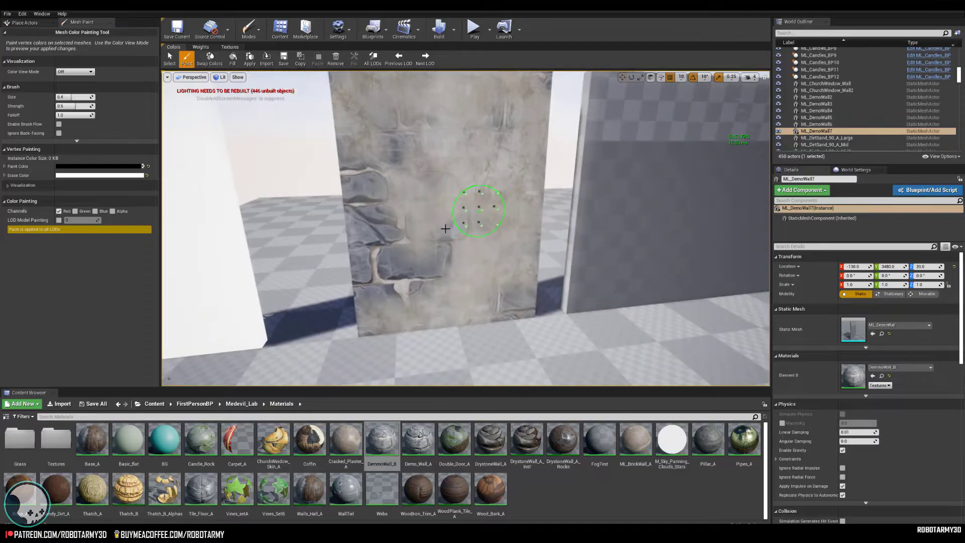
{"action": "key", "text": "s"}
{"action": "right_click_drag", "start_coordinate": [435, 163], "coordinate": [441, 231]}
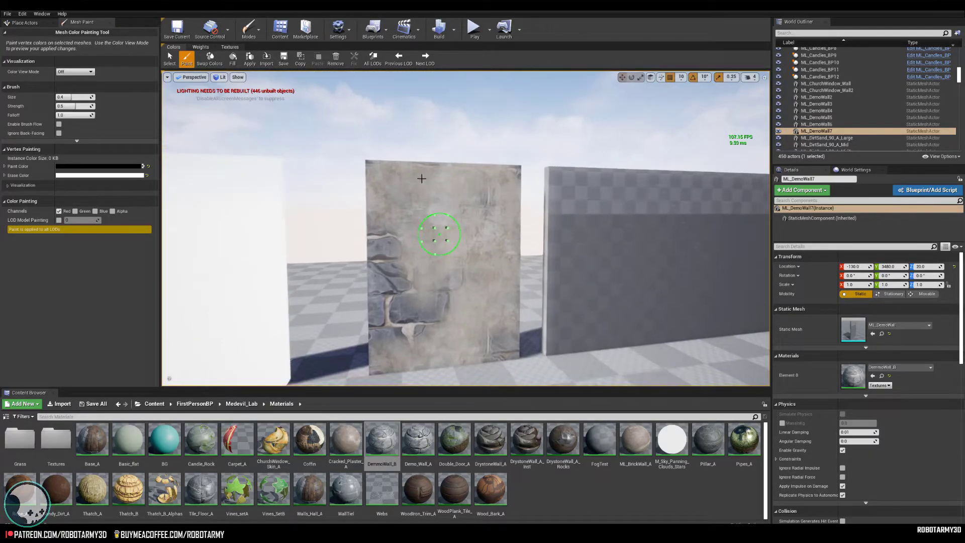
- Swap the paint color to white, paint bricks back on the wall's left side, and swap back to black
{"action": "left_click", "coordinate": [211, 64]}
{"action": "mouse_move", "coordinate": [427, 237]}
{"action": "left_mouse_down"}
{"action": "mouse_move", "coordinate": [423, 224]}
{"action": "mouse_move", "coordinate": [422, 283]}
{"action": "mouse_move", "coordinate": [394, 301]}
{"action": "mouse_move", "coordinate": [418, 271]}
{"action": "mouse_move", "coordinate": [421, 236]}
{"action": "left_mouse_up"}
{"action": "left_click", "coordinate": [209, 59]}
{"action": "right_click_drag", "start_coordinate": [429, 218], "coordinate": [423, 208]}
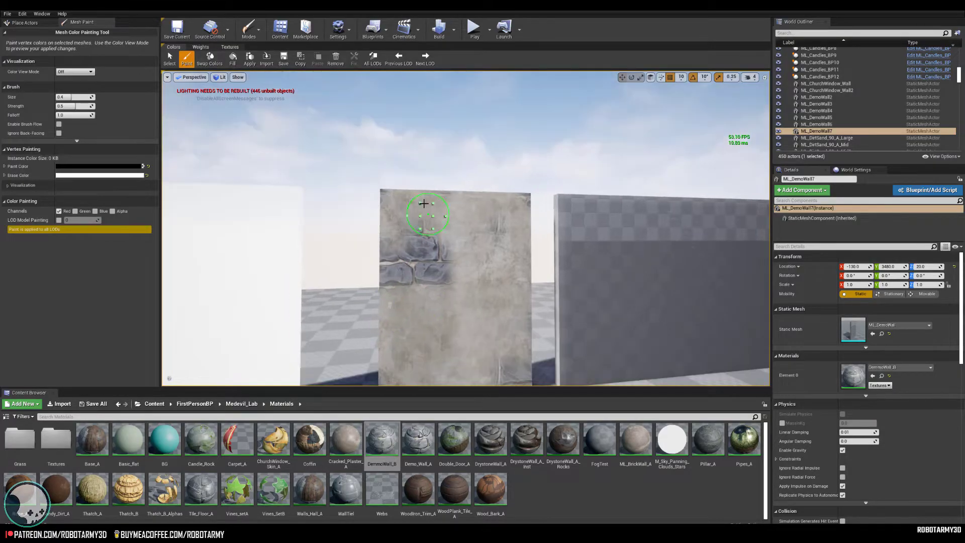
- Paint black in the Red channel over the remaining bricks so plaster covers the left side of the wall
{"action": "mouse_move", "coordinate": [486, 241]}
{"action": "right_mouse_down"}
{"action": "mouse_move", "coordinate": [443, 209]}
{"action": "mouse_move", "coordinate": [467, 258]}
{"action": "right_mouse_up"}
{"action": "left_click_drag", "start_coordinate": [468, 258], "coordinate": [447, 251]}
{"action": "mouse_move", "coordinate": [447, 251]}
{"action": "right_mouse_down"}
{"action": "mouse_move", "coordinate": [458, 280]}
{"action": "mouse_move", "coordinate": [566, 250]}
{"action": "right_mouse_up"}
{"action": "mouse_move", "coordinate": [478, 236]}
{"action": "right_mouse_down"}
{"action": "mouse_move", "coordinate": [511, 198]}
{"action": "mouse_move", "coordinate": [533, 204]}
{"action": "mouse_move", "coordinate": [517, 243]}
{"action": "mouse_move", "coordinate": [498, 204]}
{"action": "right_mouse_up"}
{"action": "mouse_move", "coordinate": [429, 202]}
{"action": "left_mouse_down"}
{"action": "mouse_move", "coordinate": [431, 190]}
{"action": "mouse_move", "coordinate": [445, 193]}
{"action": "left_mouse_up"}
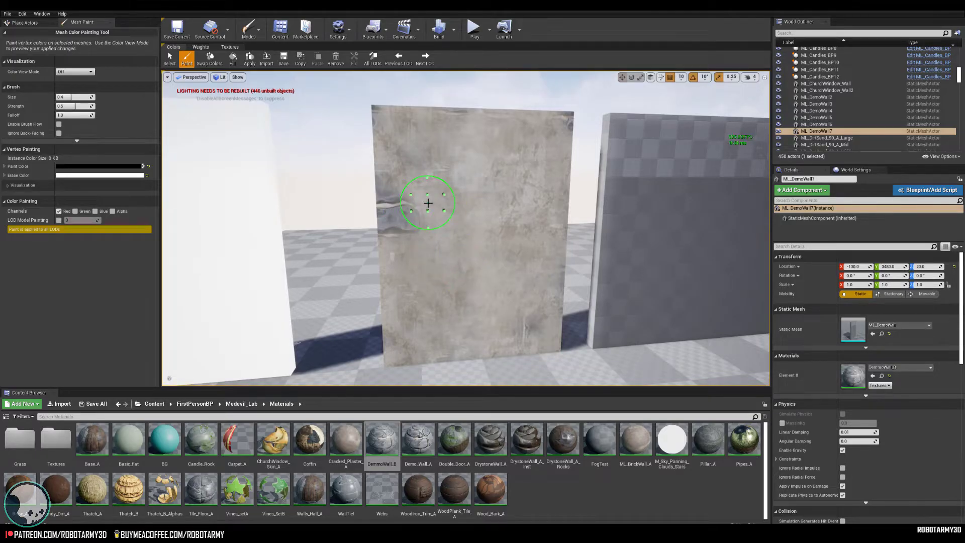
{"action": "left_click_drag", "start_coordinate": [443, 199], "coordinate": [408, 217]}
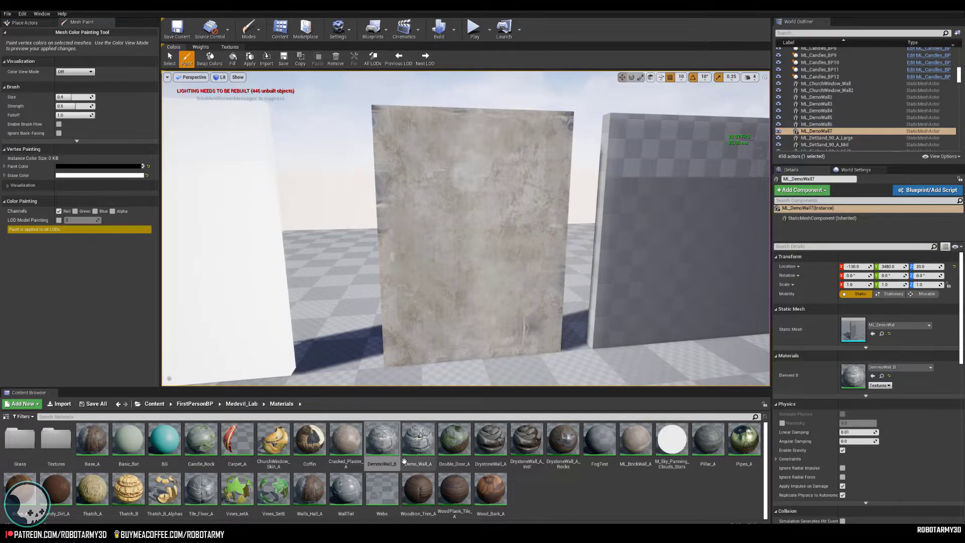
- Reopen the DemmoWall_B material and shift the two Texture Sample nodes and Vertex Color further from the Lerp
{"action": "double_click", "coordinate": [400, 438]}
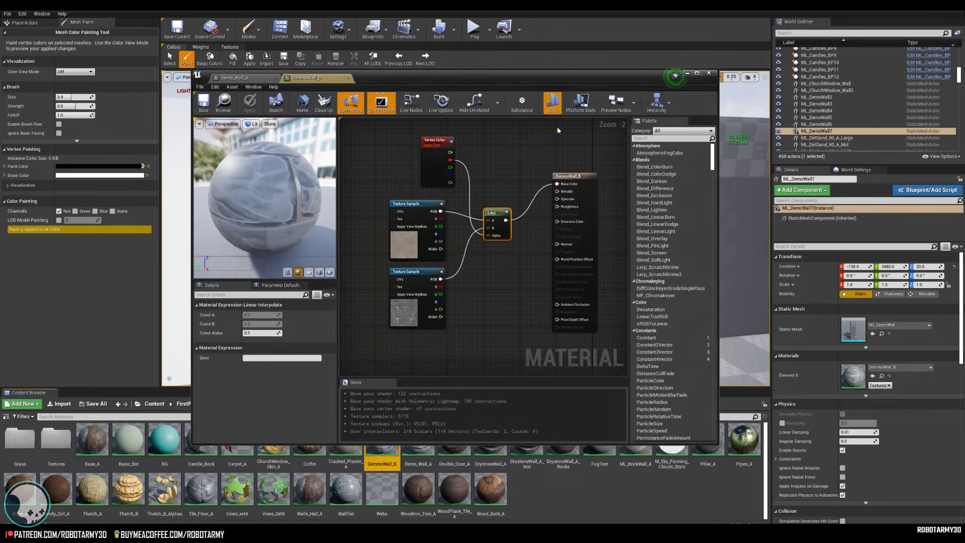
{"action": "left_click_drag", "start_coordinate": [541, 80], "coordinate": [661, 50]}
{"action": "right_click_drag", "start_coordinate": [553, 261], "coordinate": [578, 266]}
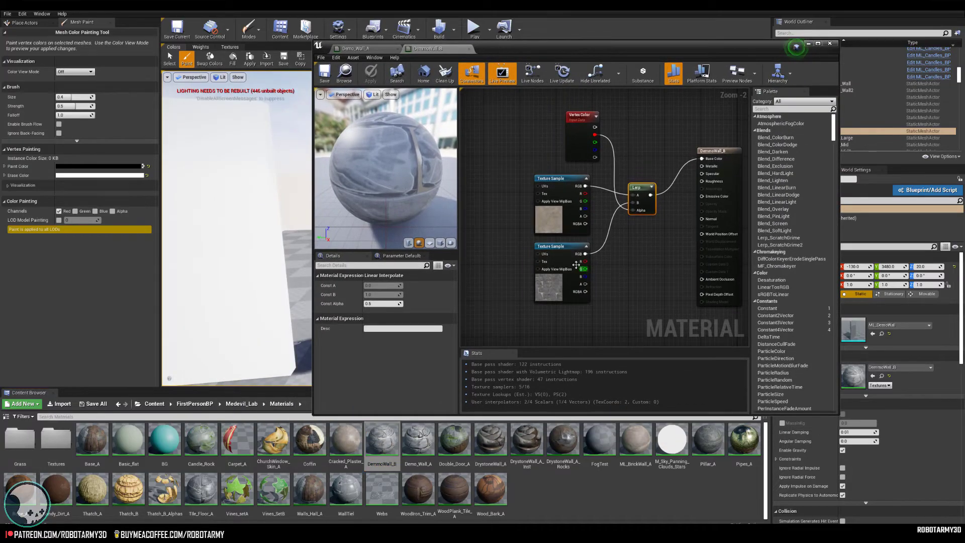
{"action": "left_click_drag", "start_coordinate": [520, 173], "coordinate": [595, 307]}
{"action": "left_click_drag", "start_coordinate": [563, 178], "coordinate": [549, 169]}
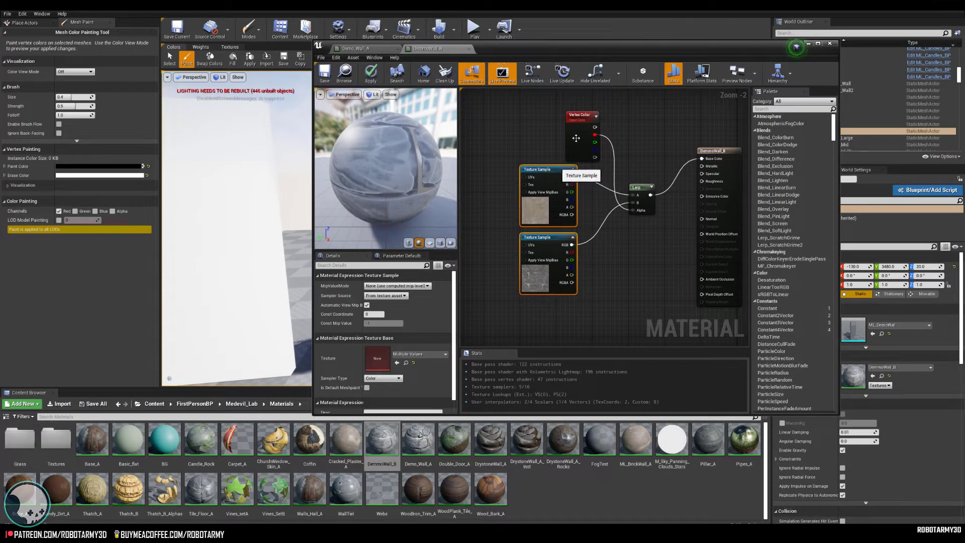
{"action": "left_click_drag", "start_coordinate": [574, 114], "coordinate": [554, 109]}
{"action": "right_click_drag", "start_coordinate": [621, 277], "coordinate": [604, 211]}
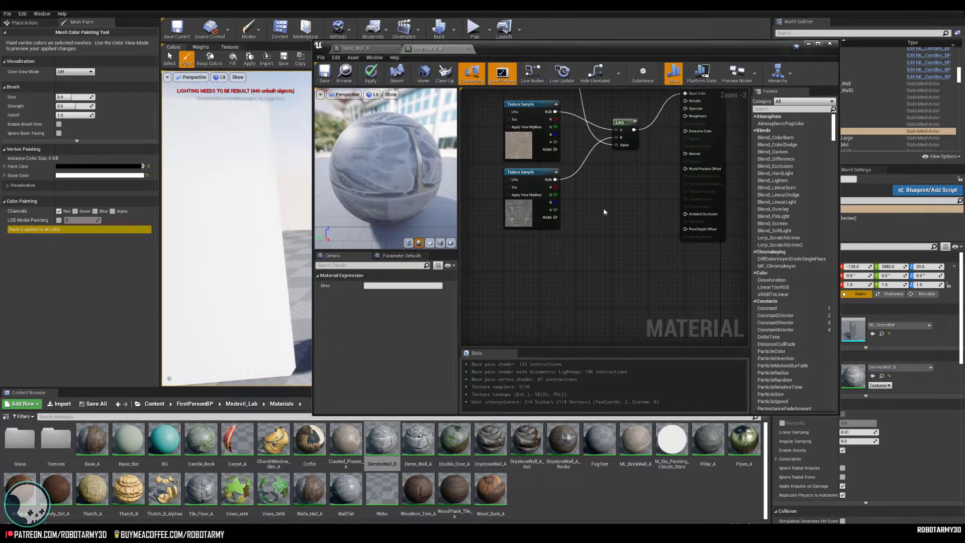
- Add a HeightLerp node to the material graph and place it below the existing Lerp
{"action": "left_click", "coordinate": [584, 244]}
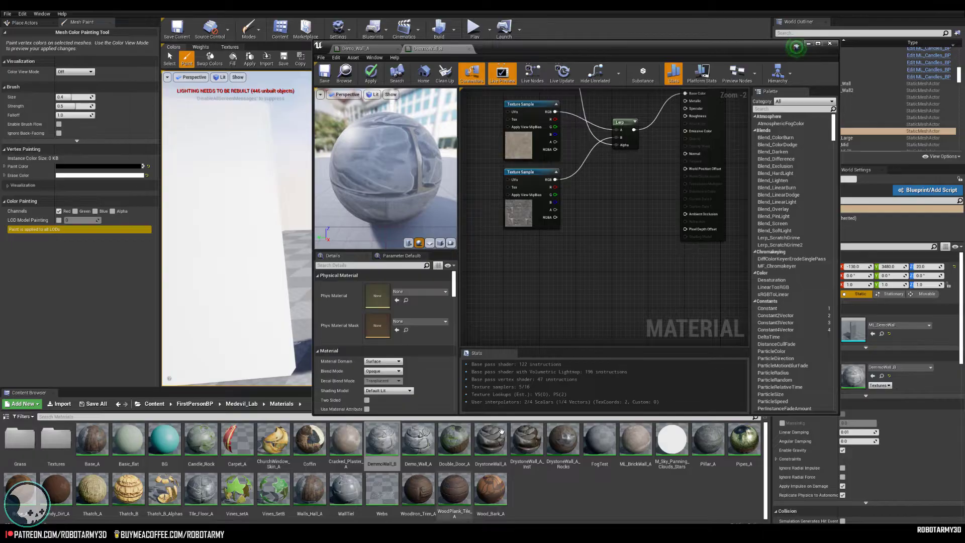
{"action": "right_click", "coordinate": [599, 225]}
{"action": "type", "text": "he"}
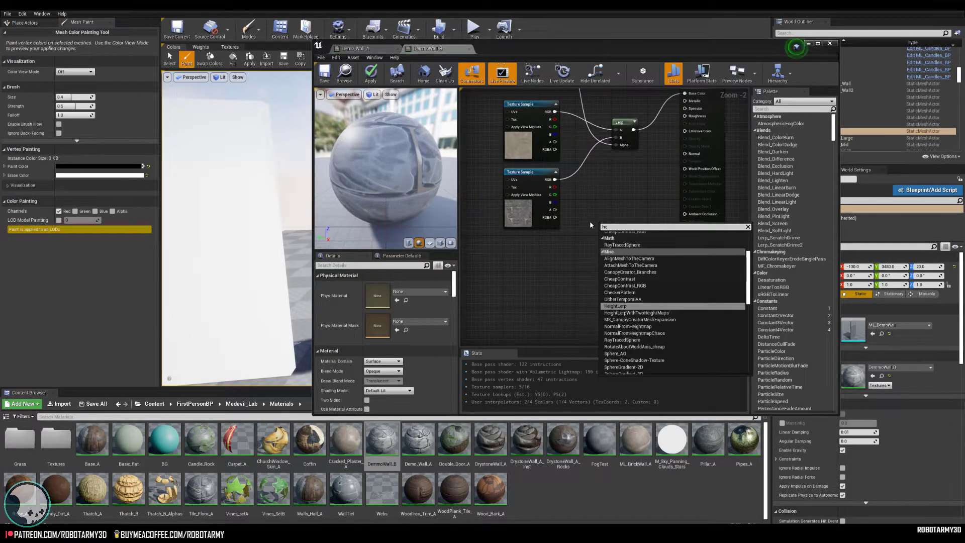
{"action": "left_click", "coordinate": [631, 306]}
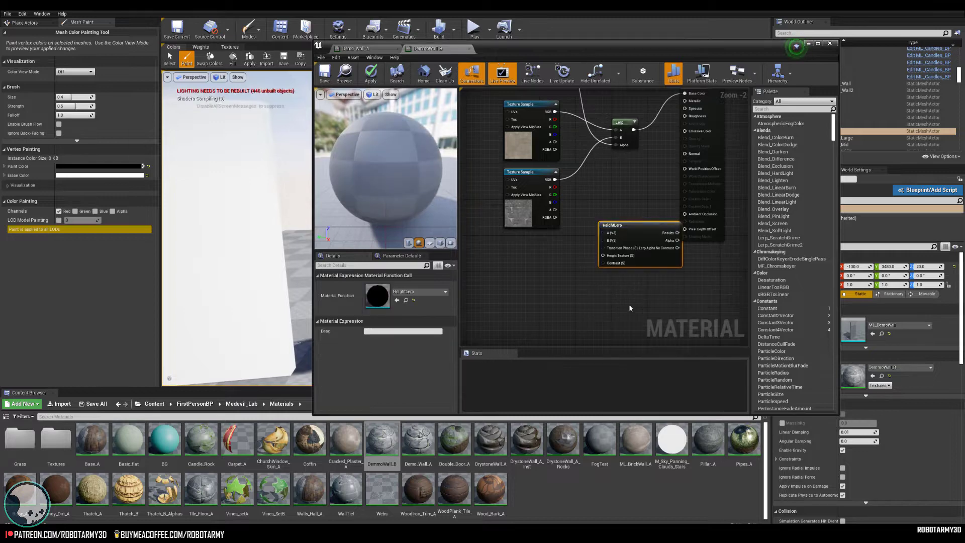
{"action": "left_click_drag", "start_coordinate": [634, 231], "coordinate": [620, 218]}
- Connect both textures' RGB to HeightLerp's A and B, link its Results to Base Color, and move the old Lerp aside
{"action": "right_click_drag", "start_coordinate": [616, 180], "coordinate": [605, 235]}
{"action": "left_click_drag", "start_coordinate": [544, 171], "coordinate": [579, 278]}
{"action": "left_click_drag", "start_coordinate": [544, 238], "coordinate": [579, 286]}
{"action": "left_click_drag", "start_coordinate": [521, 233], "coordinate": [492, 237]}
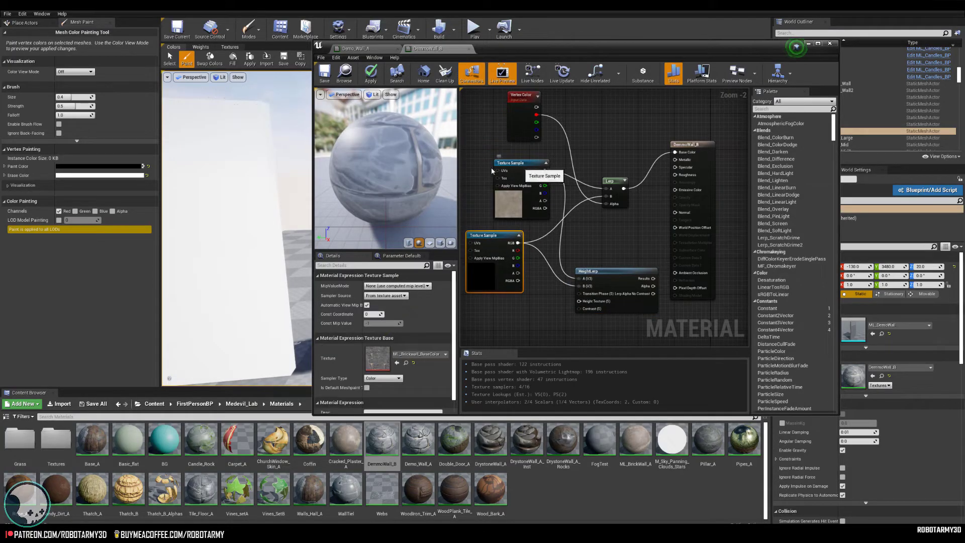
{"action": "left_click_drag", "start_coordinate": [496, 169], "coordinate": [465, 173]}
{"action": "left_click_drag", "start_coordinate": [602, 269], "coordinate": [675, 152]}
{"action": "left_click_drag", "start_coordinate": [611, 181], "coordinate": [611, 140]}
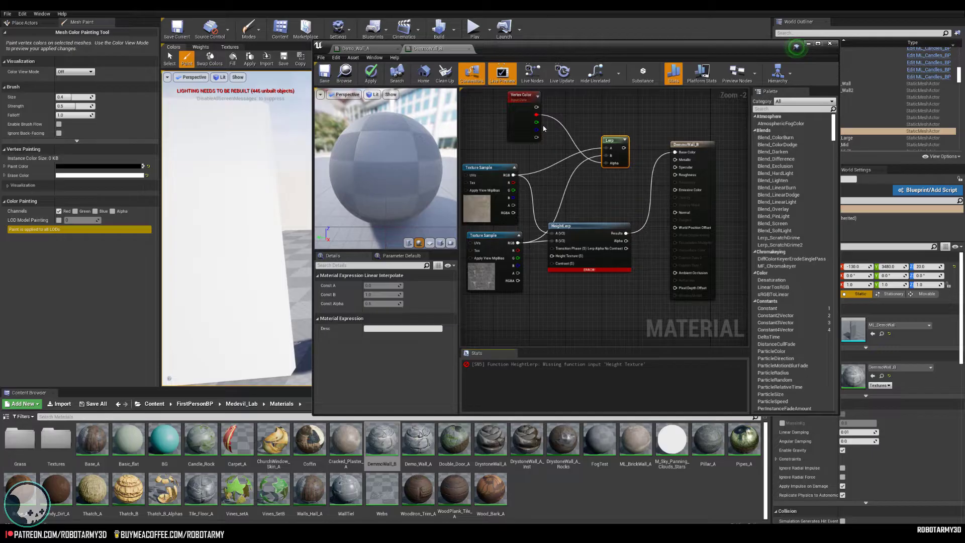
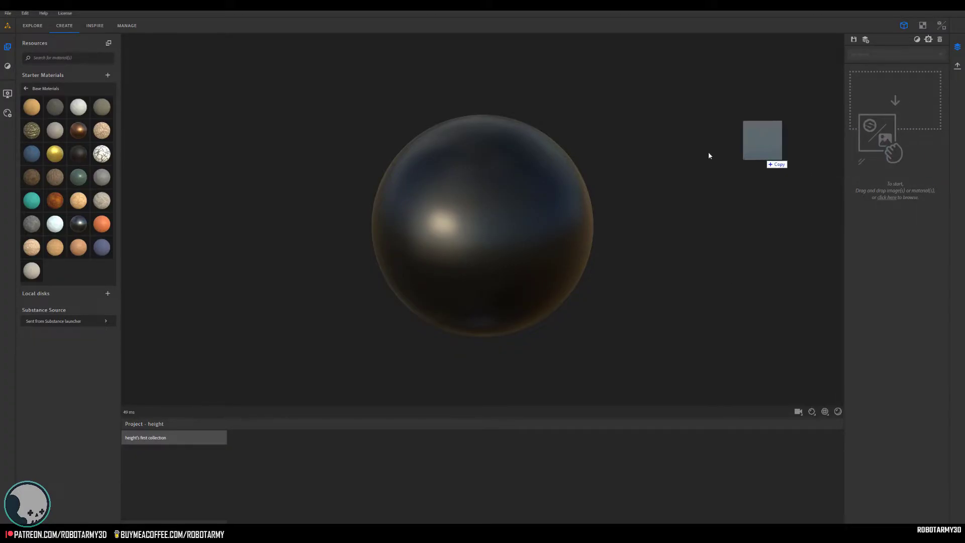
- In Substance Alchemist, import ML_Brickwall_Normal.png as an image layer over a base material with its output usage set to Normal
{"action": "left_click_drag", "start_coordinate": [741, 164], "coordinate": [898, 119]}
{"action": "left_click", "coordinate": [550, 269]}
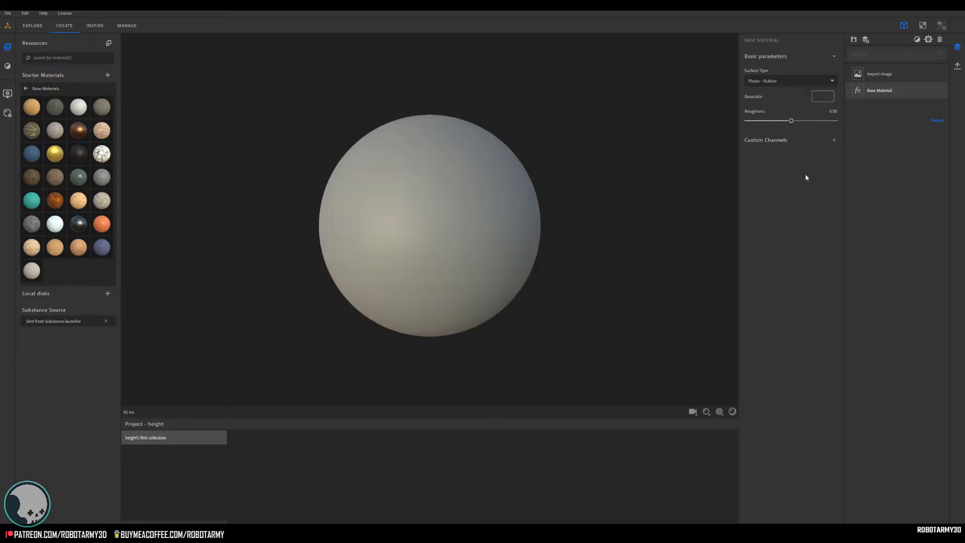
{"action": "left_click", "coordinate": [890, 76]}
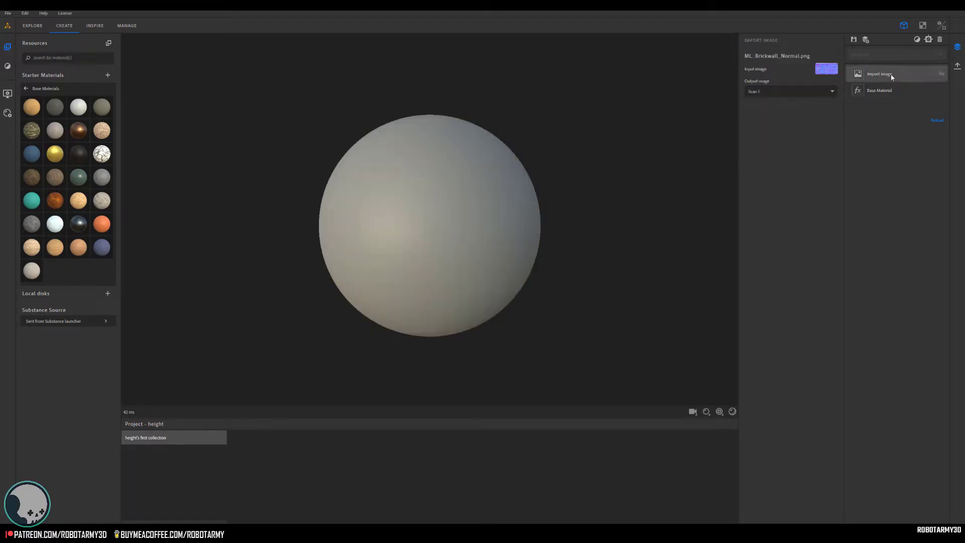
{"action": "left_click", "coordinate": [767, 92]}
{"action": "scroll", "coordinate": [771, 135], "scroll_direction": "down", "scroll_amount": 3}
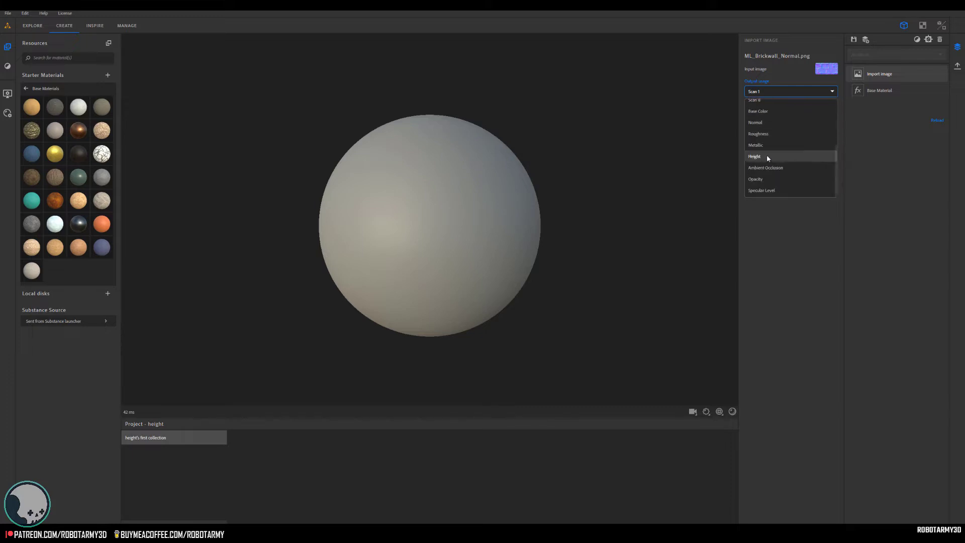
{"action": "left_click", "coordinate": [765, 121]}
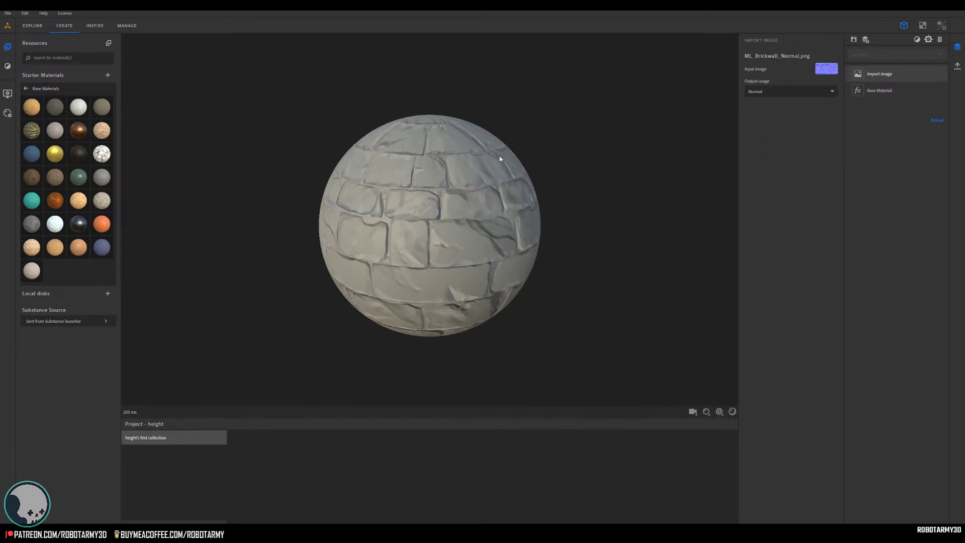
- Show the Height channel in the 2D view and add a Normal to Height filter above the imported image
{"action": "left_click", "coordinate": [923, 27]}
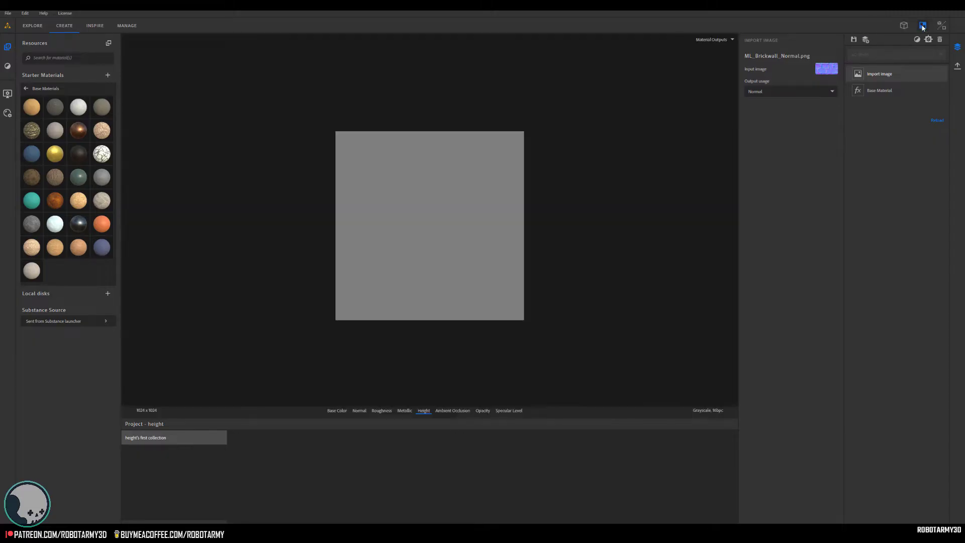
{"action": "left_click", "coordinate": [405, 411]}
{"action": "left_click", "coordinate": [423, 411]}
{"action": "left_click", "coordinate": [916, 40]}
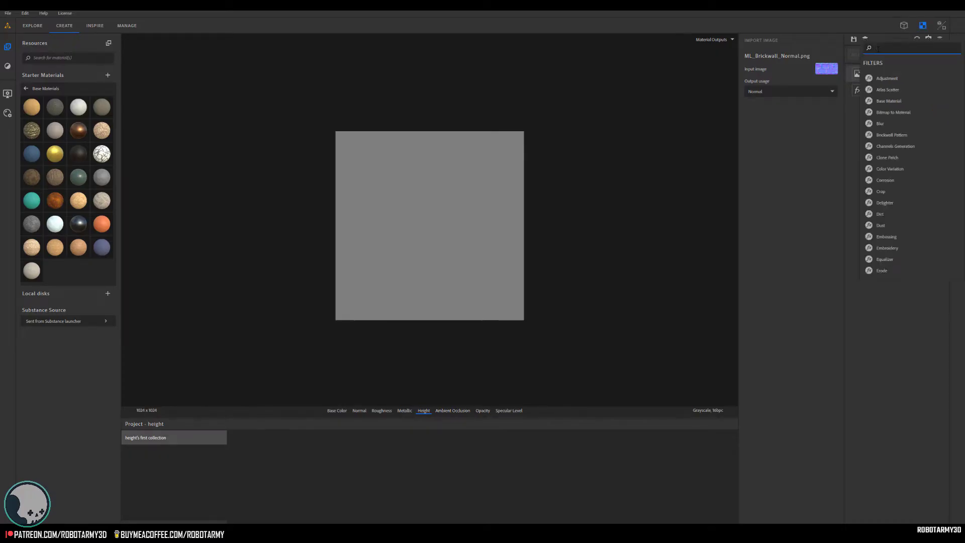
{"action": "type", "text": "norm"}
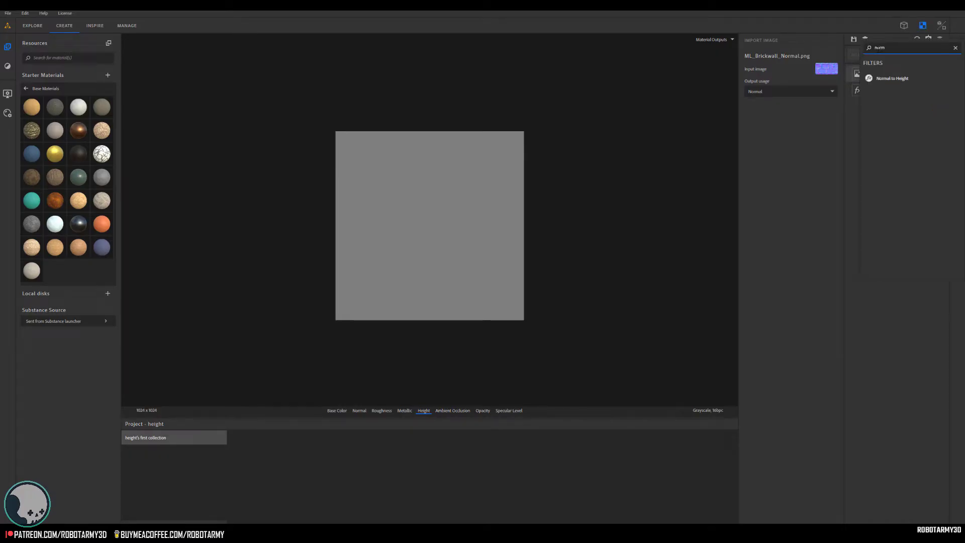
{"action": "left_click", "coordinate": [890, 79]}
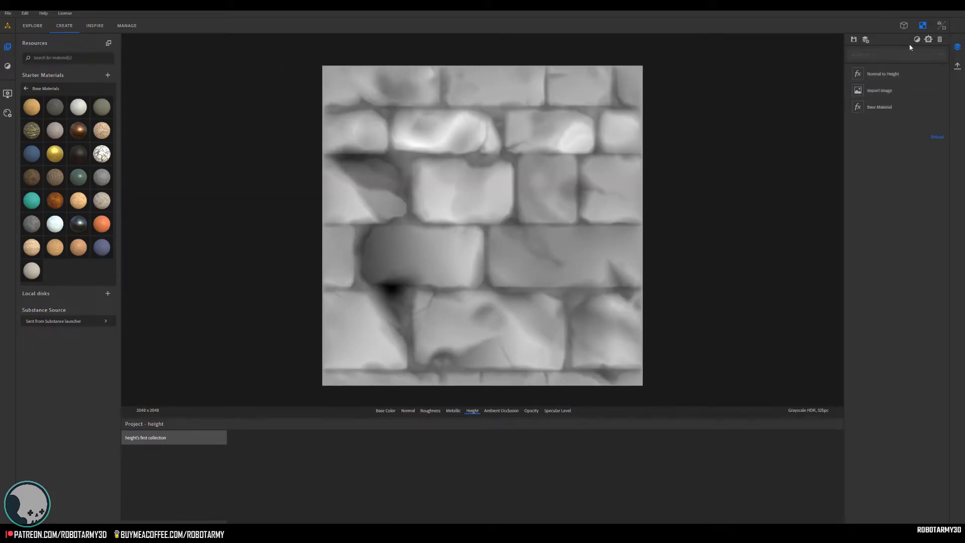
- Add an Adjustment filter and set its height Smooth Detail Elevation to 0.59
{"action": "left_click", "coordinate": [917, 40]}
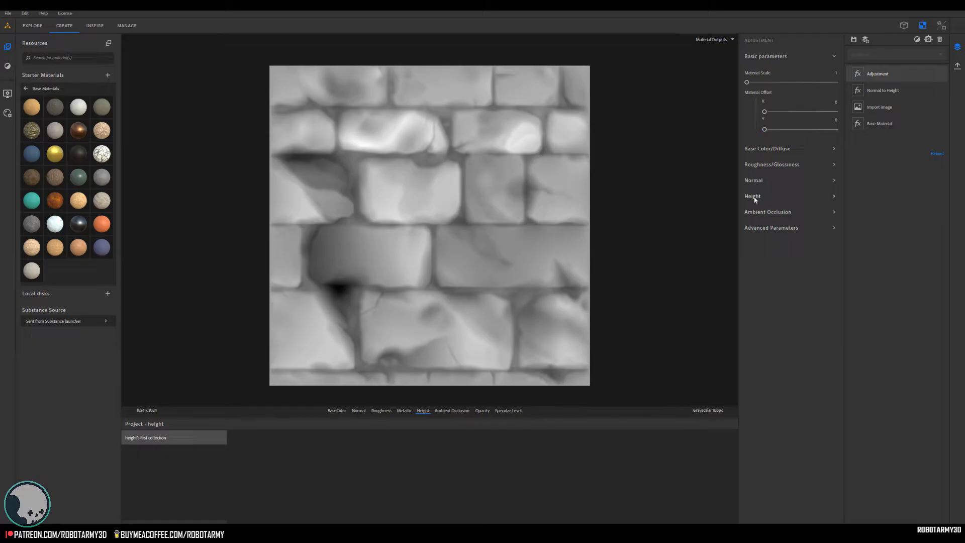
{"action": "left_click", "coordinate": [754, 197]}
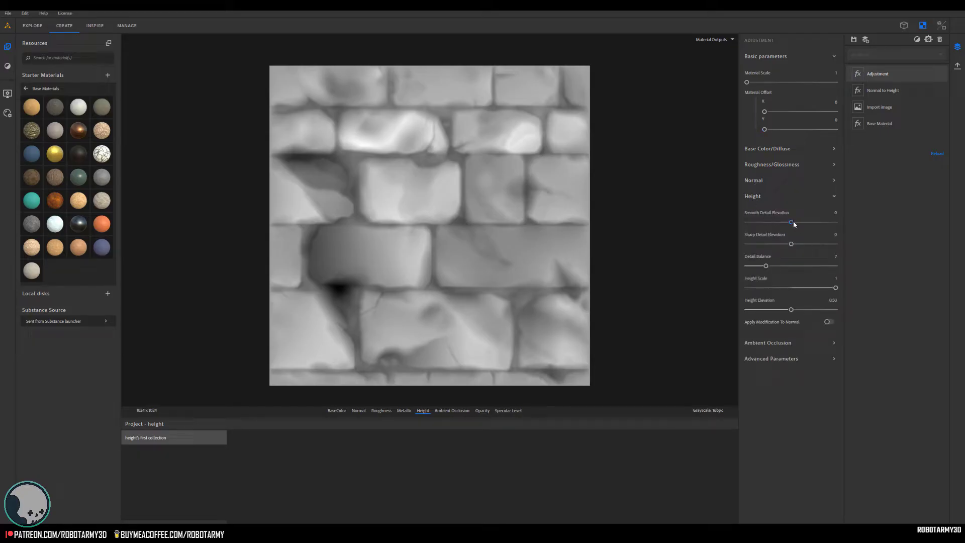
{"action": "mouse_move", "coordinate": [808, 223]}
{"action": "left_mouse_down"}
{"action": "mouse_move", "coordinate": [823, 222]}
{"action": "mouse_move", "coordinate": [819, 230]}
{"action": "left_mouse_up"}
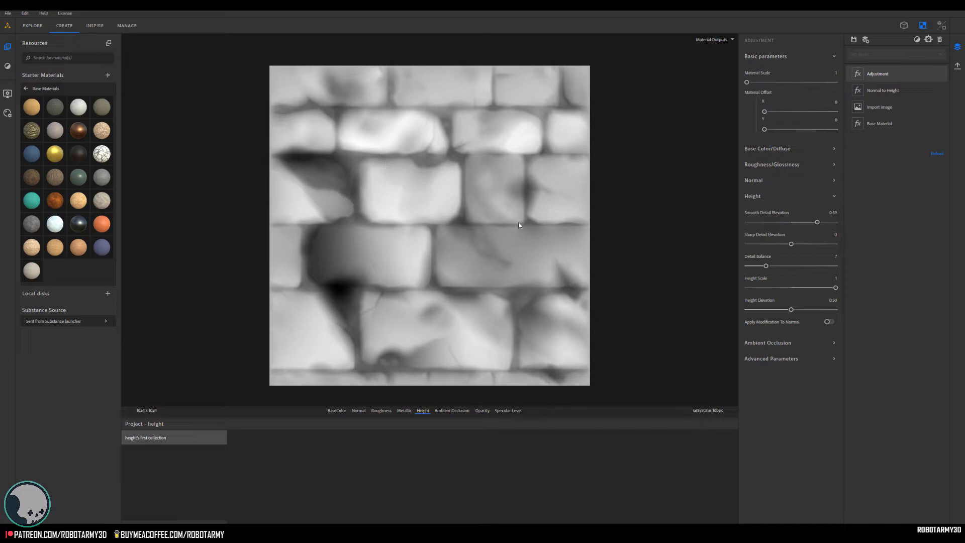
{"action": "mouse_move", "coordinate": [791, 310]}
{"action": "left_mouse_down"}
{"action": "mouse_move", "coordinate": [809, 314]}
{"action": "mouse_move", "coordinate": [791, 310]}
{"action": "left_mouse_up"}
- Set Smooth Detail Elevation to 1, Sharp Detail Elevation to 0.62 and Detail Balance to about 0.3, keeping Height Scale at 1
{"action": "left_click_drag", "start_coordinate": [791, 243], "coordinate": [836, 244]}
{"action": "mouse_move", "coordinate": [766, 266]}
{"action": "left_mouse_down"}
{"action": "mouse_move", "coordinate": [792, 265]}
{"action": "mouse_move", "coordinate": [749, 266]}
{"action": "left_mouse_up"}
{"action": "left_click_drag", "start_coordinate": [817, 222], "coordinate": [835, 222]}
{"action": "left_click_drag", "start_coordinate": [748, 266], "coordinate": [749, 266]}
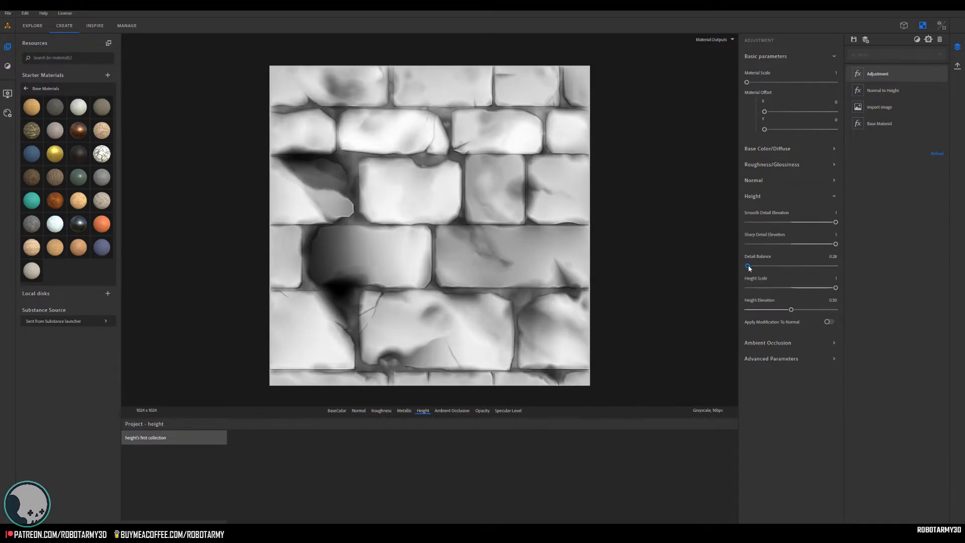
{"action": "left_click", "coordinate": [834, 256]}
{"action": "mouse_move", "coordinate": [835, 244]}
{"action": "left_mouse_down"}
{"action": "mouse_move", "coordinate": [807, 245]}
{"action": "mouse_move", "coordinate": [818, 244]}
{"action": "left_mouse_up"}
{"action": "left_click_drag", "start_coordinate": [835, 287], "coordinate": [866, 289]}
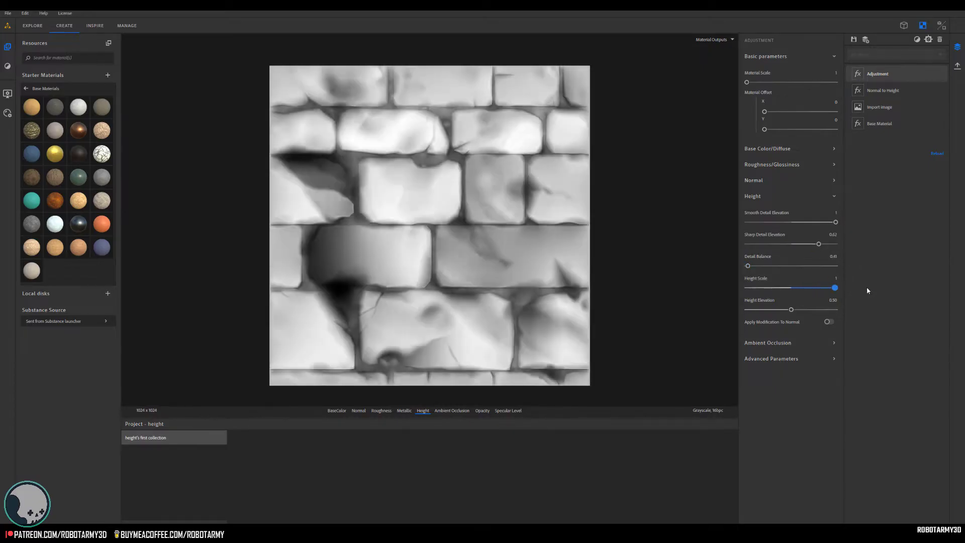
- Set Sharp Detail Elevation to 1 and Detail Balance to 0, and save the height output as a PNG bitmap
{"action": "left_click_drag", "start_coordinate": [818, 244], "coordinate": [835, 244]}
{"action": "left_click_drag", "start_coordinate": [748, 266], "coordinate": [745, 266]}
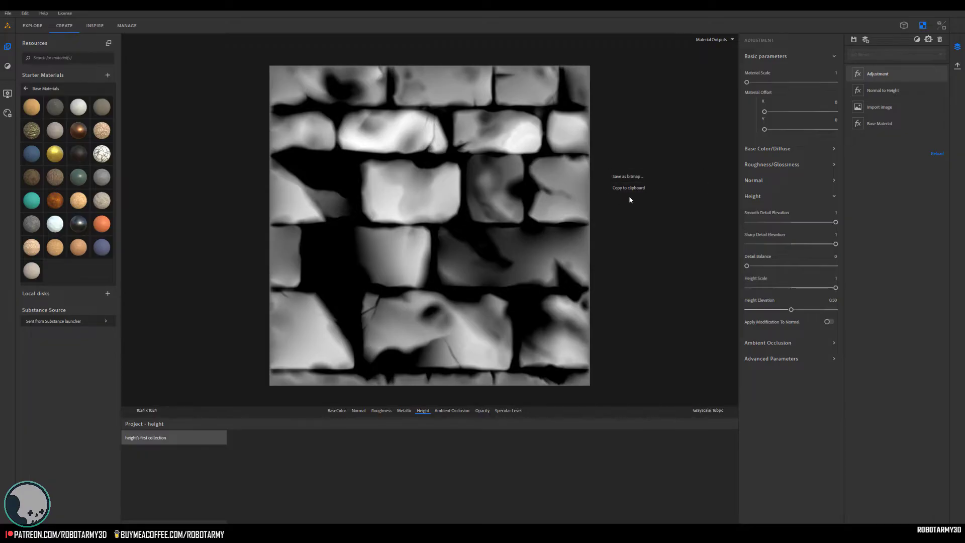
{"action": "left_click", "coordinate": [628, 176]}
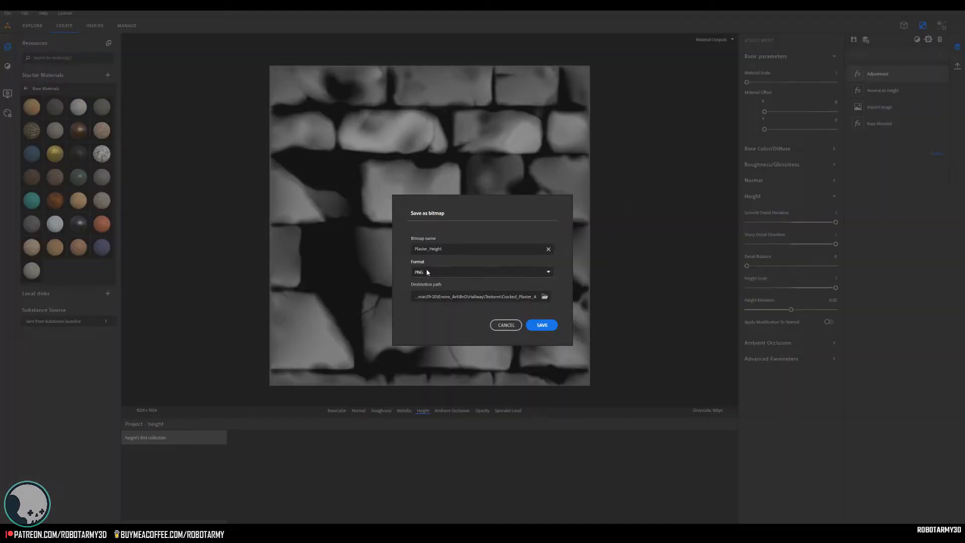
{"action": "left_click", "coordinate": [448, 249]}
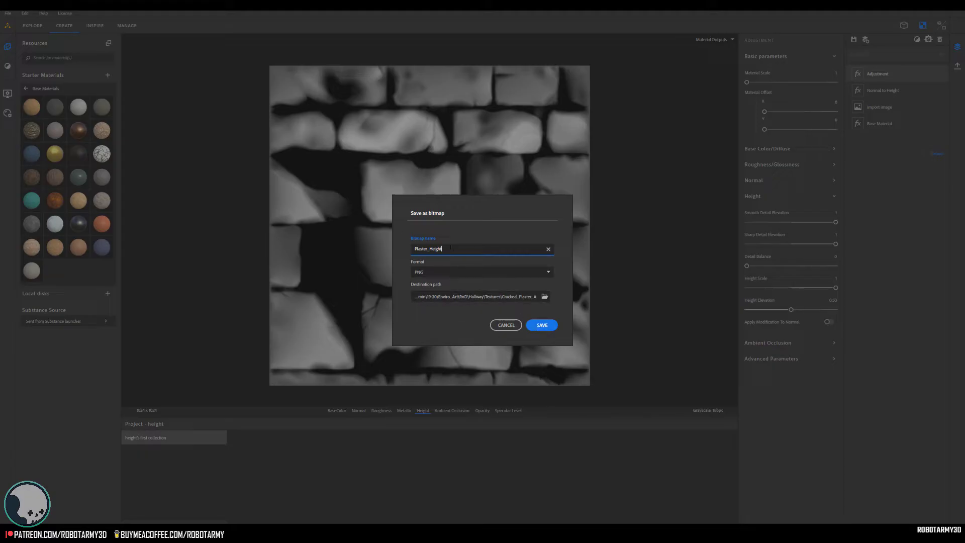
{"action": "left_click", "coordinate": [541, 325]}
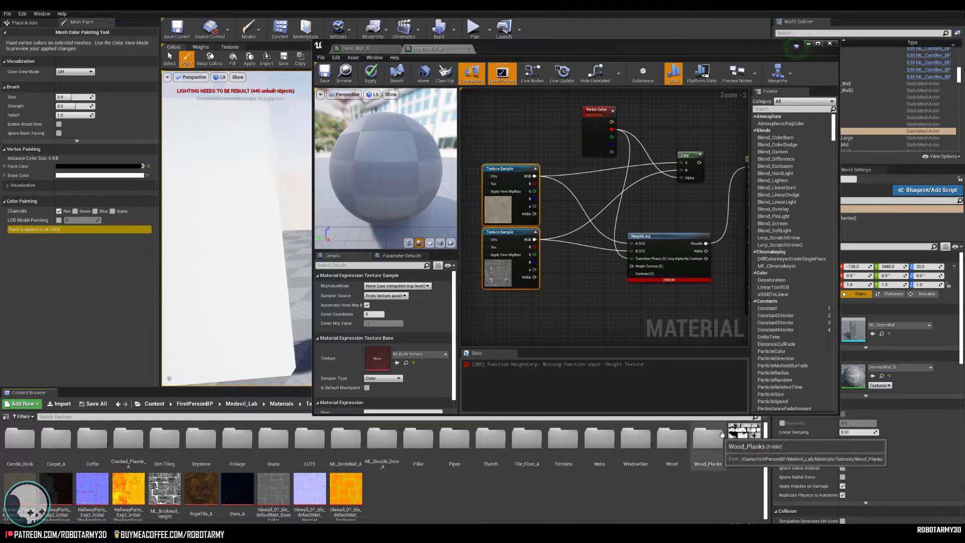
- In Unreal Engine, add the Brick_Height2 texture to the material graph and connect its RGB output to HeightLerp's Height Texture input
{"action": "left_click_drag", "start_coordinate": [743, 445], "coordinate": [563, 305]}
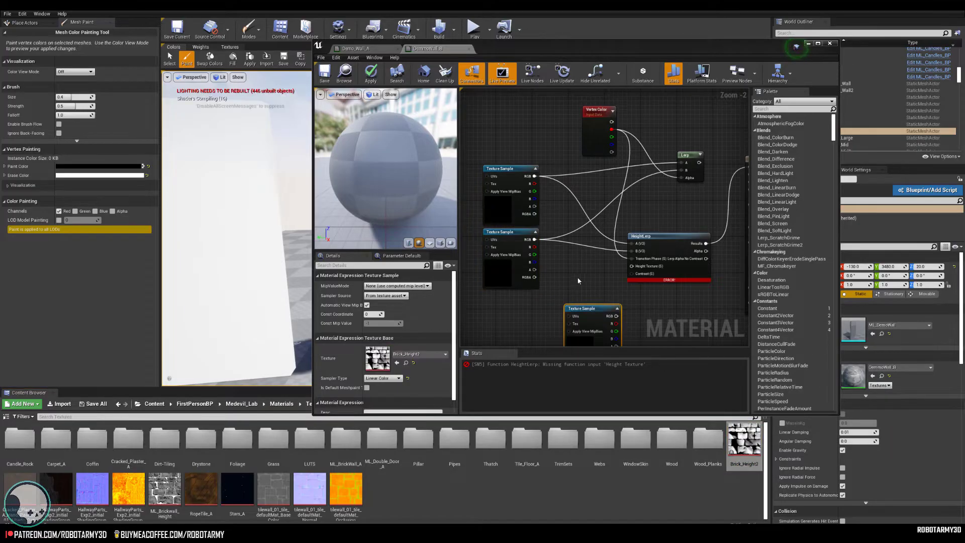
{"action": "right_click_drag", "start_coordinate": [577, 280], "coordinate": [578, 238]}
{"action": "left_click_drag", "start_coordinate": [580, 265], "coordinate": [631, 229]}
{"action": "right_click_drag", "start_coordinate": [590, 218], "coordinate": [438, 296]}
{"action": "right_click_drag", "start_coordinate": [562, 248], "coordinate": [630, 237]}
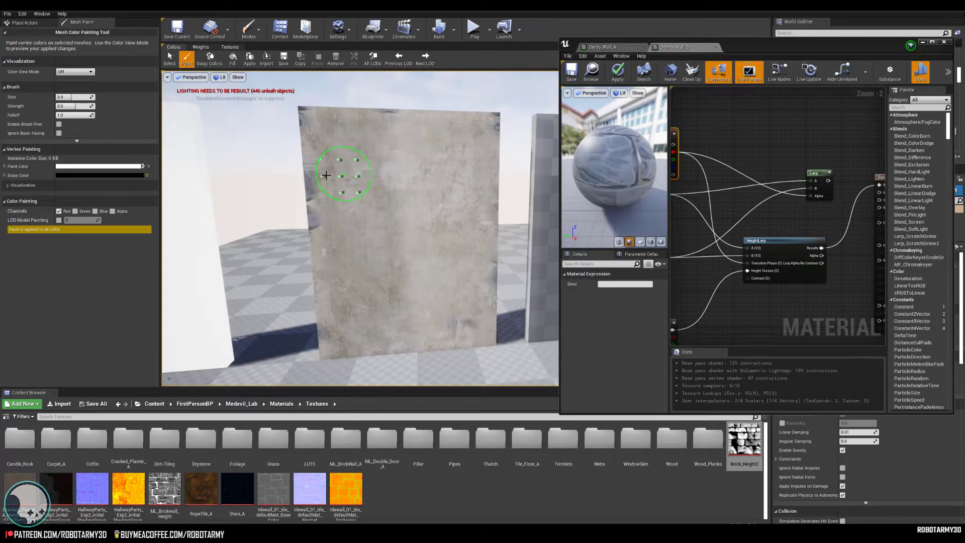
- Vertex paint the upper and left parts of the plaster wall with white to bring in the bricks
{"action": "mouse_move", "coordinate": [326, 175]}
{"action": "left_mouse_down"}
{"action": "mouse_move", "coordinate": [356, 215]}
{"action": "mouse_move", "coordinate": [338, 217]}
{"action": "mouse_move", "coordinate": [366, 286]}
{"action": "mouse_move", "coordinate": [344, 291]}
{"action": "mouse_move", "coordinate": [342, 237]}
{"action": "left_mouse_up"}
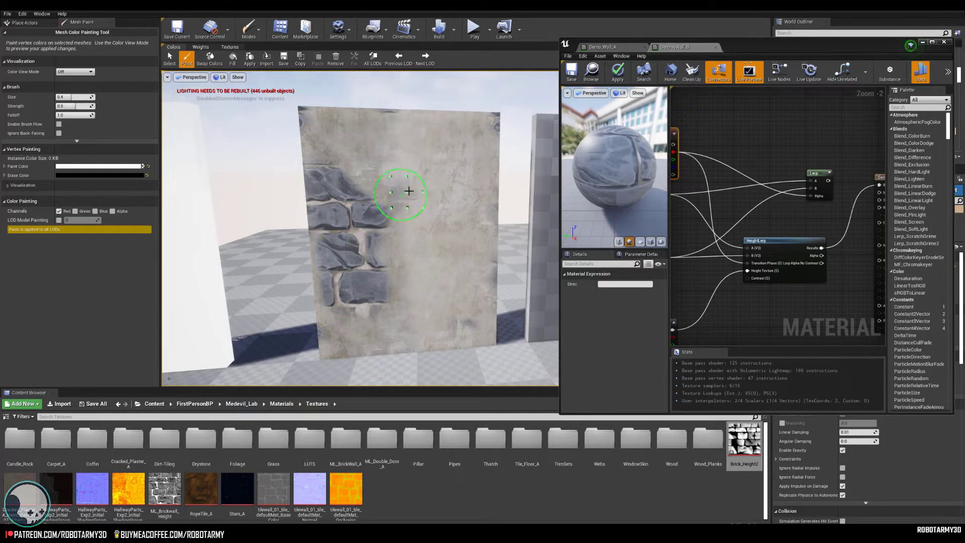
{"action": "mouse_move", "coordinate": [408, 191]}
{"action": "left_mouse_down"}
{"action": "mouse_move", "coordinate": [406, 161]}
{"action": "mouse_move", "coordinate": [424, 151]}
{"action": "mouse_move", "coordinate": [348, 156]}
{"action": "mouse_move", "coordinate": [430, 147]}
{"action": "mouse_move", "coordinate": [417, 203]}
{"action": "mouse_move", "coordinate": [394, 225]}
{"action": "mouse_move", "coordinate": [440, 231]}
{"action": "mouse_move", "coordinate": [398, 317]}
{"action": "left_mouse_up"}
{"action": "mouse_move", "coordinate": [424, 158]}
{"action": "left_mouse_down"}
{"action": "mouse_move", "coordinate": [388, 155]}
{"action": "mouse_move", "coordinate": [408, 149]}
{"action": "left_mouse_up"}
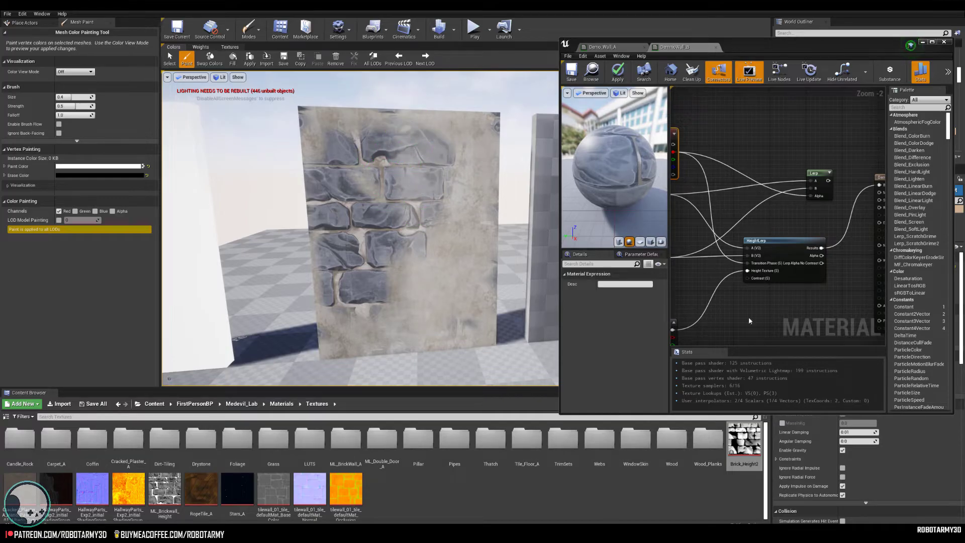
- Add a scalar parameter named Contrast, connect it to HeightLerp's Contrast input, and place it just below and beside that node
{"action": "right_click_drag", "start_coordinate": [751, 267], "coordinate": [772, 229]}
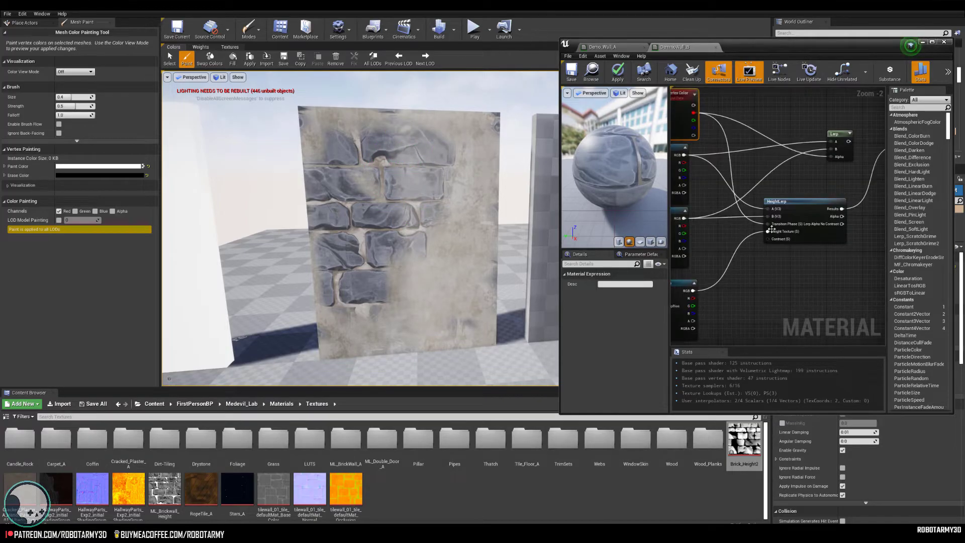
{"action": "left_click", "coordinate": [747, 262]}
{"action": "left_click_drag", "start_coordinate": [763, 267], "coordinate": [708, 291]}
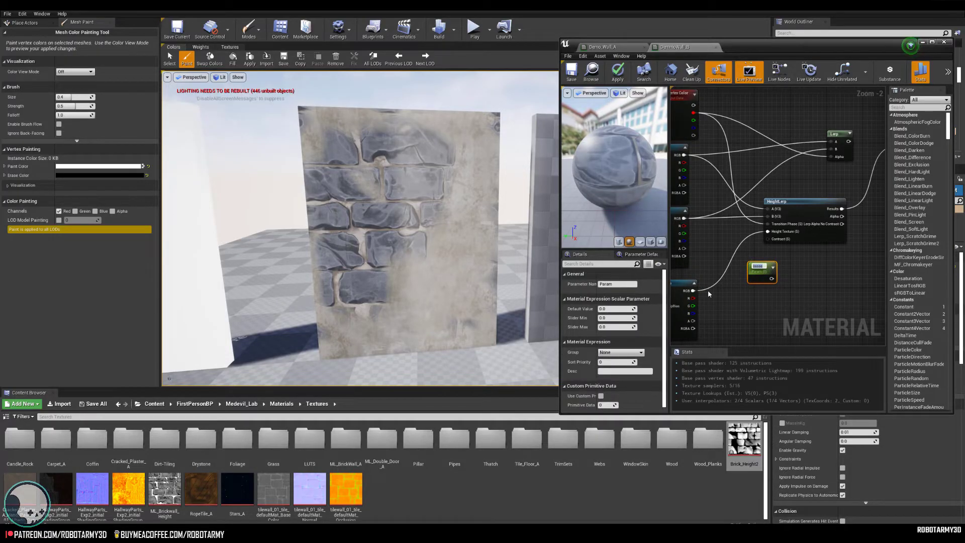
{"action": "type", "text": "Contrasst"}
{"action": "key", "text": "Return"}
{"action": "left_click", "coordinate": [603, 285]}
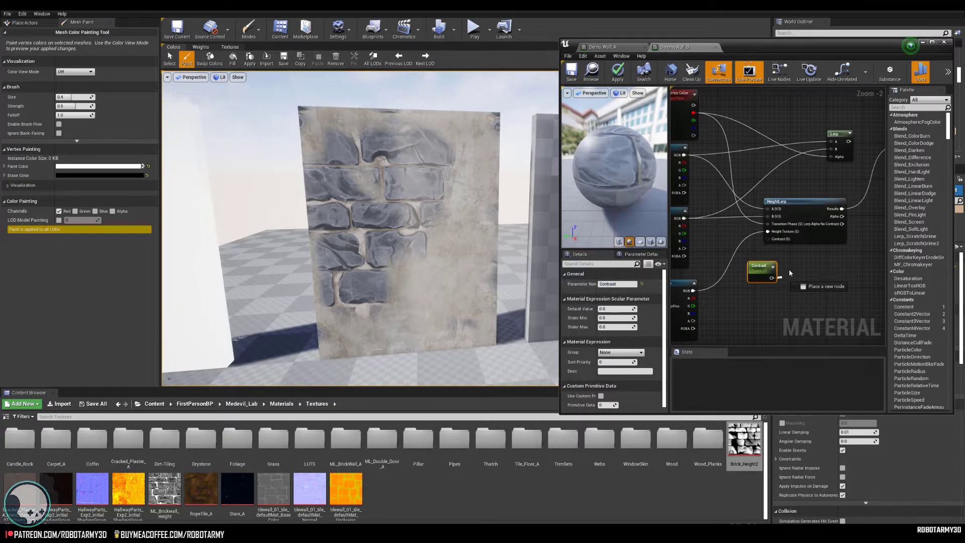
{"action": "left_click_drag", "start_coordinate": [772, 277], "coordinate": [767, 239]}
{"action": "right_click_drag", "start_coordinate": [826, 259], "coordinate": [811, 263]}
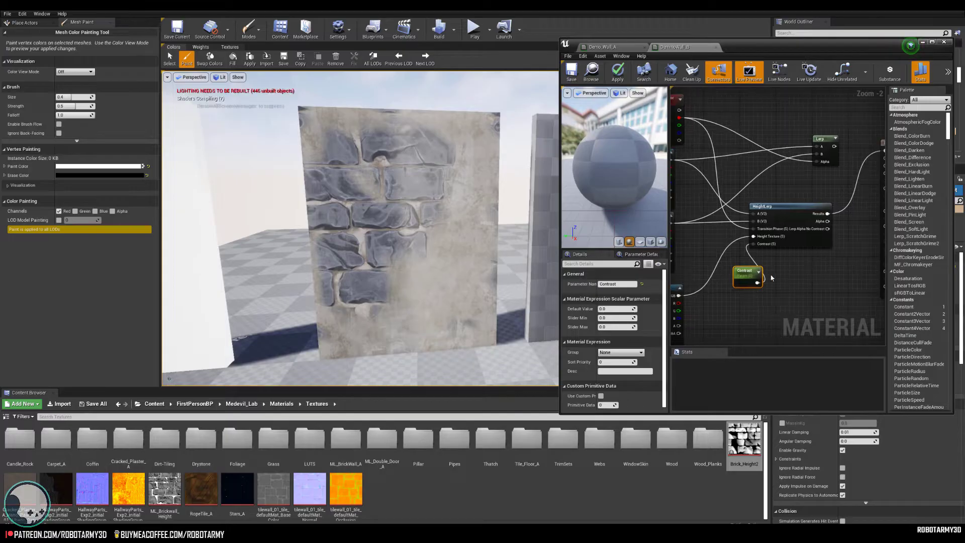
{"action": "left_click_drag", "start_coordinate": [742, 269], "coordinate": [700, 261]}
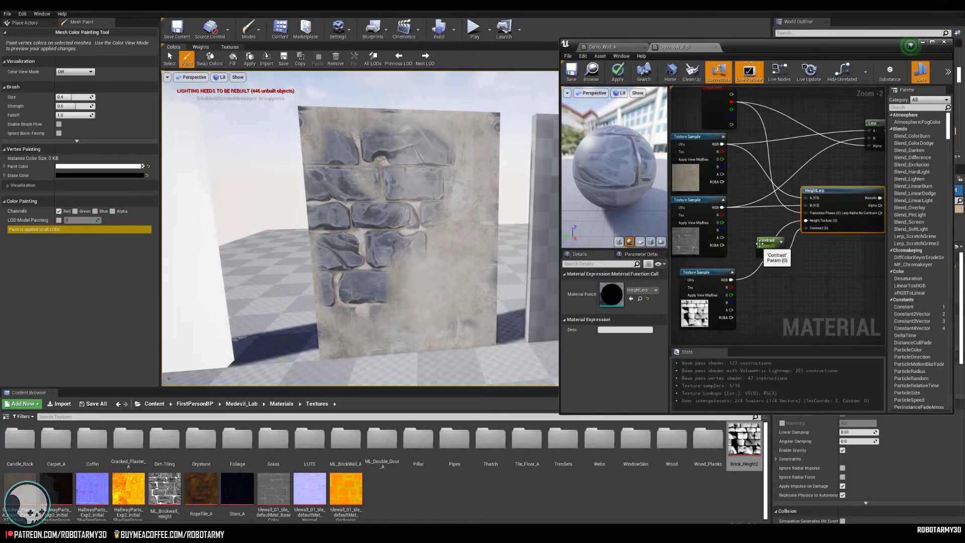
- Set the default value of the Contrast parameter to about 3.76
{"action": "left_click", "coordinate": [760, 243]}
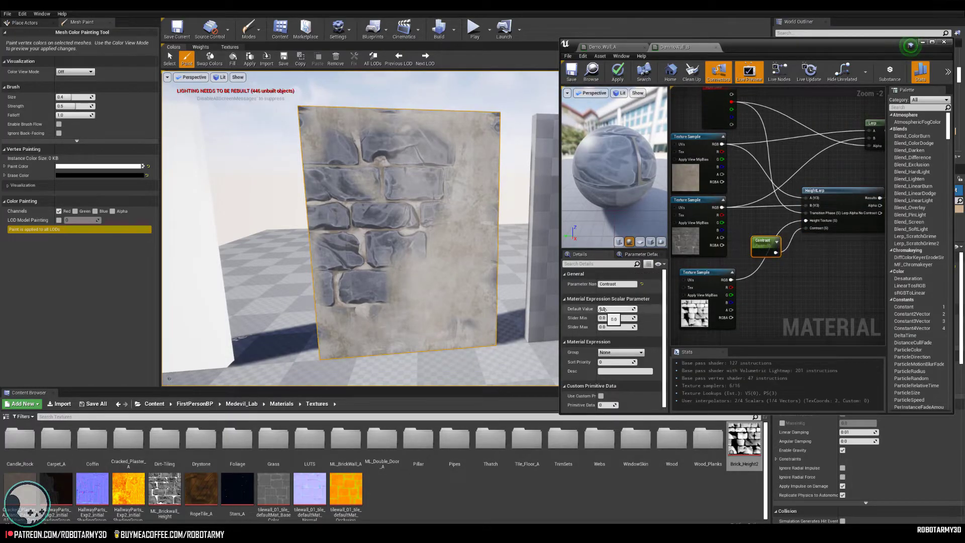
{"action": "mouse_move", "coordinate": [602, 308]}
{"action": "left_mouse_down"}
{"action": "mouse_move", "coordinate": [617, 309]}
{"action": "mouse_move", "coordinate": [593, 309]}
{"action": "mouse_move", "coordinate": [607, 309]}
{"action": "left_mouse_up"}
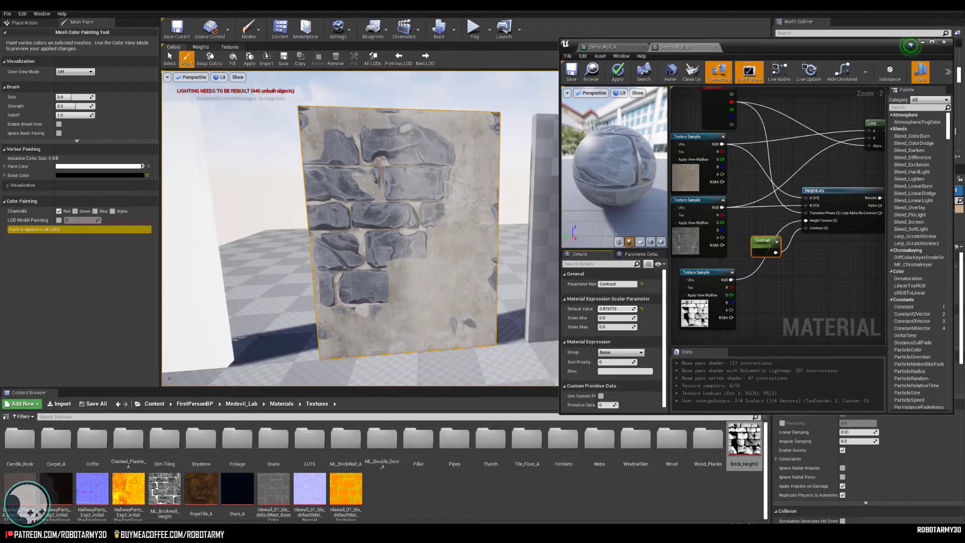
{"action": "left_click_drag", "start_coordinate": [616, 308], "coordinate": [615, 309]}
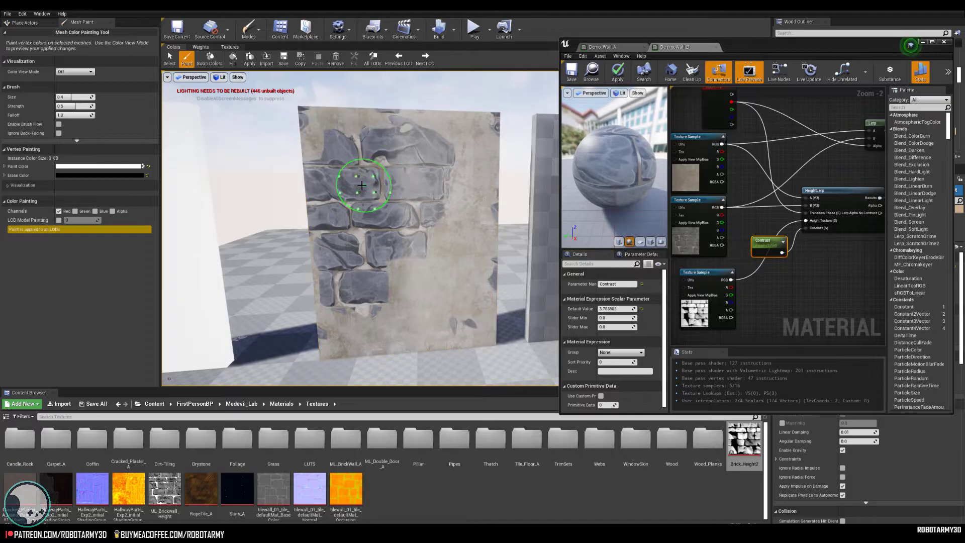
- Paint bricks down the lower wall, and with the paint and erase colors swapped, paint plaster back over most of the wall
{"action": "mouse_move", "coordinate": [362, 185]}
{"action": "left_mouse_down"}
{"action": "mouse_move", "coordinate": [362, 266]}
{"action": "mouse_move", "coordinate": [374, 314]}
{"action": "mouse_move", "coordinate": [361, 338]}
{"action": "mouse_move", "coordinate": [424, 265]}
{"action": "mouse_move", "coordinate": [438, 226]}
{"action": "mouse_move", "coordinate": [445, 282]}
{"action": "mouse_move", "coordinate": [467, 322]}
{"action": "mouse_move", "coordinate": [387, 347]}
{"action": "left_mouse_up"}
{"action": "key", "text": "x"}
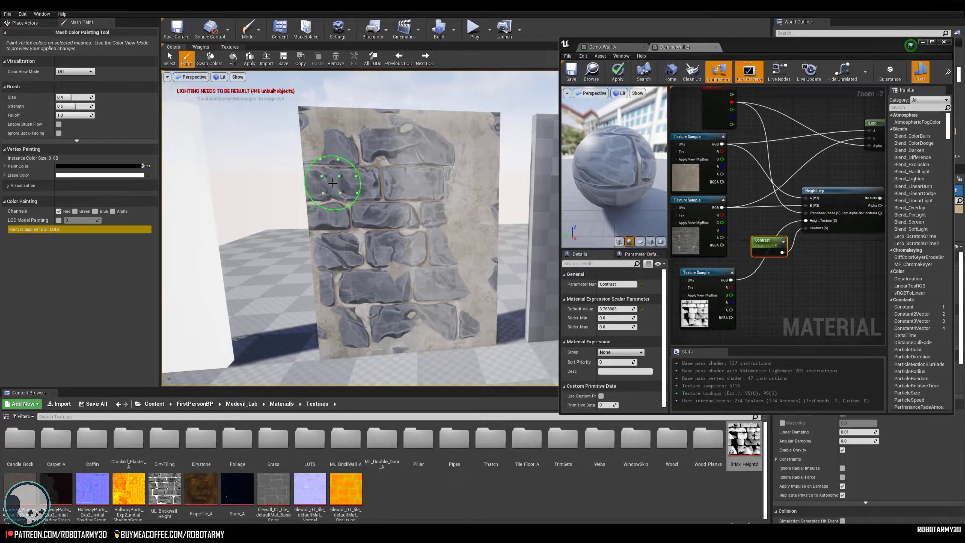
{"action": "mouse_move", "coordinate": [328, 182]}
{"action": "left_mouse_down"}
{"action": "mouse_move", "coordinate": [360, 184]}
{"action": "mouse_move", "coordinate": [320, 190]}
{"action": "mouse_move", "coordinate": [364, 224]}
{"action": "mouse_move", "coordinate": [387, 219]}
{"action": "mouse_move", "coordinate": [389, 269]}
{"action": "mouse_move", "coordinate": [430, 312]}
{"action": "mouse_move", "coordinate": [404, 221]}
{"action": "mouse_move", "coordinate": [479, 169]}
{"action": "mouse_move", "coordinate": [407, 136]}
{"action": "mouse_move", "coordinate": [327, 156]}
{"action": "mouse_move", "coordinate": [359, 248]}
{"action": "mouse_move", "coordinate": [462, 308]}
{"action": "mouse_move", "coordinate": [489, 151]}
{"action": "mouse_move", "coordinate": [427, 149]}
{"action": "mouse_move", "coordinate": [478, 130]}
{"action": "mouse_move", "coordinate": [334, 204]}
{"action": "mouse_move", "coordinate": [381, 280]}
{"action": "mouse_move", "coordinate": [453, 326]}
{"action": "mouse_move", "coordinate": [468, 324]}
{"action": "left_mouse_up"}
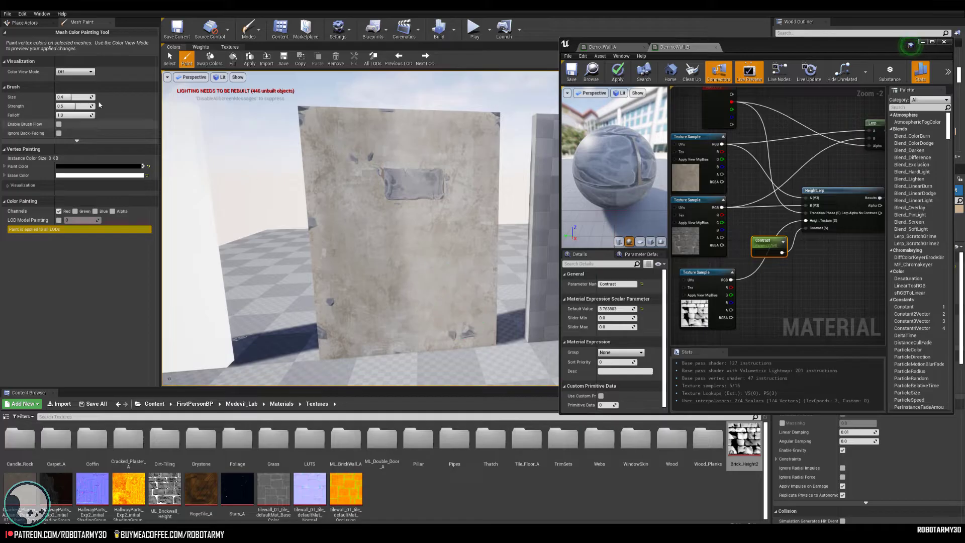
- Swap the paint color back to white and paint scattered brick patches along the wall's edge and across its middle
{"action": "left_click", "coordinate": [209, 60]}
{"action": "mouse_move", "coordinate": [371, 213]}
{"action": "left_mouse_down"}
{"action": "mouse_move", "coordinate": [391, 252]}
{"action": "mouse_move", "coordinate": [401, 252]}
{"action": "mouse_move", "coordinate": [327, 297]}
{"action": "mouse_move", "coordinate": [297, 140]}
{"action": "mouse_move", "coordinate": [399, 97]}
{"action": "left_mouse_up"}
{"action": "key", "text": "s"}
{"action": "mouse_move", "coordinate": [473, 236]}
{"action": "right_mouse_down"}
{"action": "mouse_move", "coordinate": [374, 266]}
{"action": "mouse_move", "coordinate": [483, 221]}
{"action": "right_mouse_up"}
{"action": "right_click_drag", "start_coordinate": [403, 249], "coordinate": [395, 277]}
{"action": "key", "text": "w"}
{"action": "right_click_drag", "start_coordinate": [411, 220], "coordinate": [433, 237]}
- Reposition the material editor window and move the plaster and brick texture samples away from the HeightLerp node
{"action": "left_click_drag", "start_coordinate": [784, 47], "coordinate": [687, 43]}
{"action": "scroll", "coordinate": [658, 199], "scroll_direction": "down", "scroll_amount": 2}
{"action": "mouse_move", "coordinate": [677, 203]}
{"action": "right_mouse_down"}
{"action": "mouse_move", "coordinate": [647, 205]}
{"action": "mouse_move", "coordinate": [689, 211]}
{"action": "right_mouse_up"}
{"action": "left_click", "coordinate": [612, 157]}
{"action": "left_click_drag", "start_coordinate": [612, 156], "coordinate": [607, 157]}
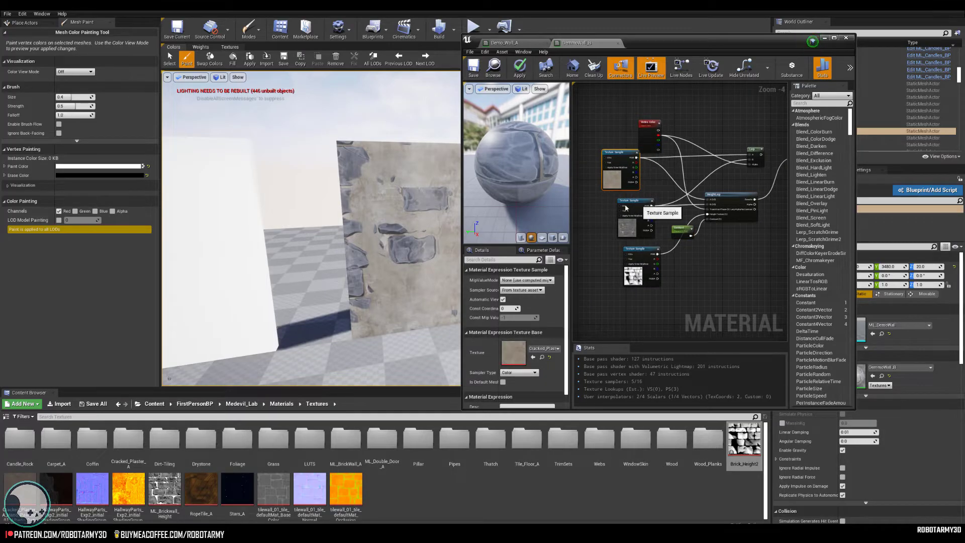
{"action": "left_click_drag", "start_coordinate": [636, 203], "coordinate": [612, 197]}
{"action": "mouse_move", "coordinate": [675, 208]}
{"action": "right_mouse_down"}
{"action": "mouse_move", "coordinate": [625, 209]}
{"action": "mouse_move", "coordinate": [690, 204]}
{"action": "right_mouse_up"}
- Move the group of blending nodes and the material output node apart to free up space between them
{"action": "left_click_drag", "start_coordinate": [598, 107], "coordinate": [760, 288]}
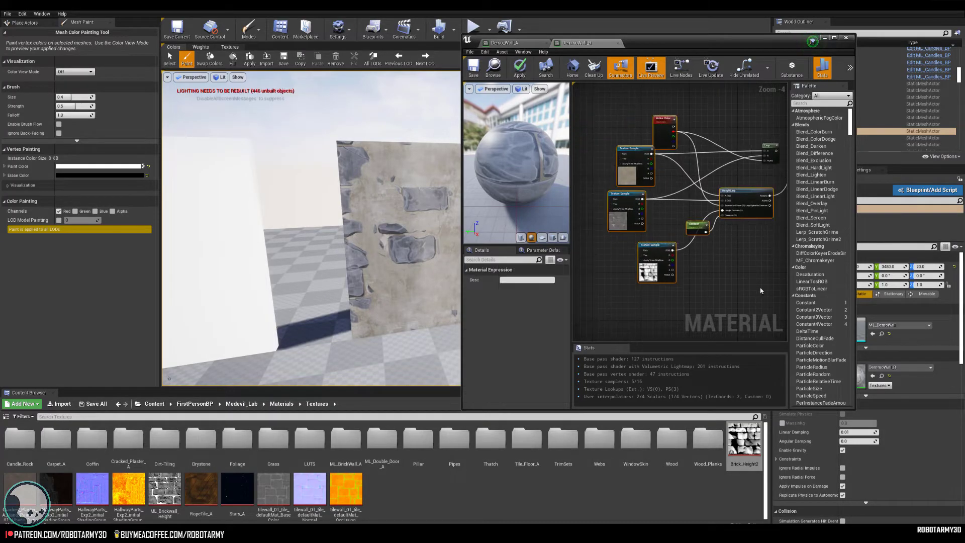
{"action": "right_click_drag", "start_coordinate": [760, 288], "coordinate": [693, 278]}
{"action": "scroll", "coordinate": [661, 126], "scroll_direction": "down", "scroll_amount": 1}
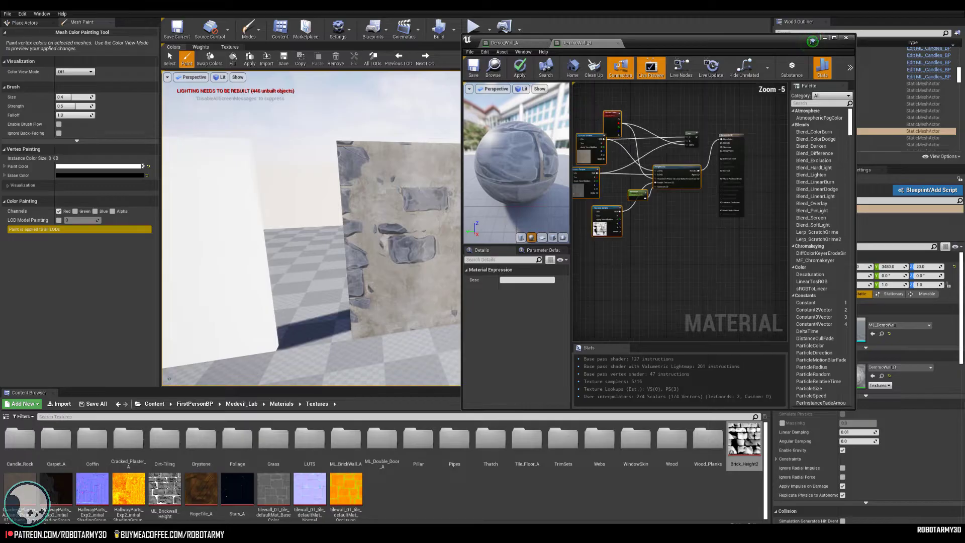
{"action": "right_click_drag", "start_coordinate": [661, 126], "coordinate": [703, 137]}
{"action": "left_click_drag", "start_coordinate": [617, 97], "coordinate": [735, 256]}
{"action": "left_click_drag", "start_coordinate": [729, 178], "coordinate": [701, 160]}
{"action": "right_click_drag", "start_coordinate": [735, 205], "coordinate": [676, 228]}
{"action": "left_click_drag", "start_coordinate": [708, 173], "coordinate": [721, 175]}
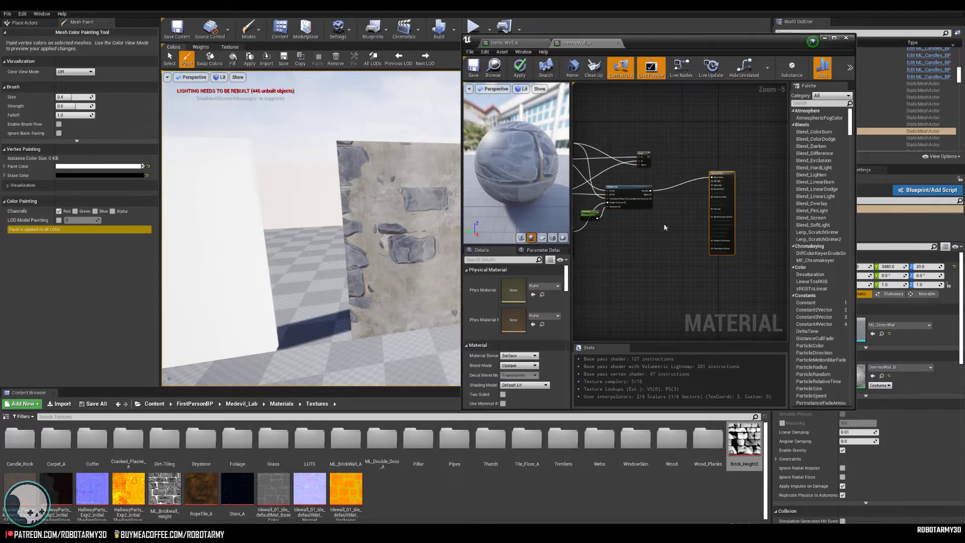
{"action": "left_click", "coordinate": [665, 226]}
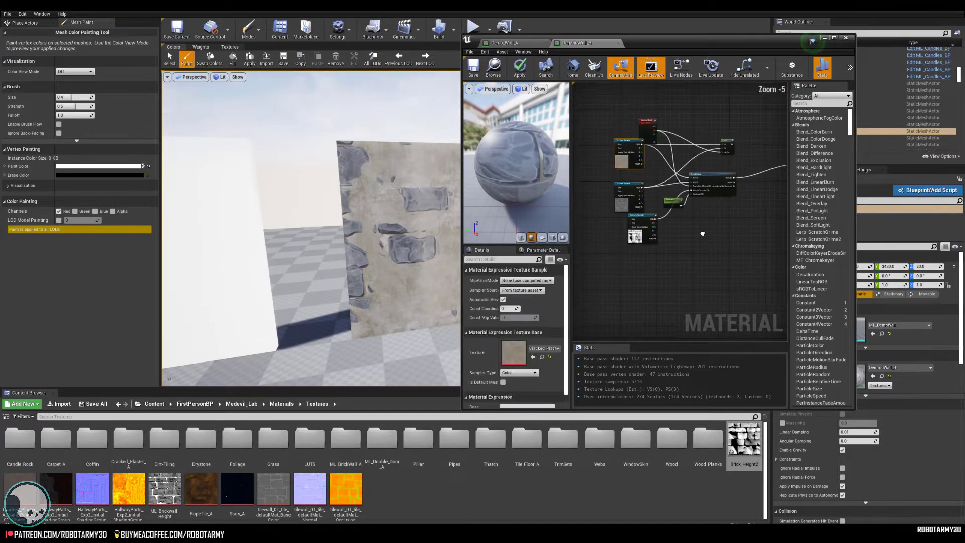
- Add a MakeMaterialAttributes node in the empty area below the blending nodes
{"action": "right_click_drag", "start_coordinate": [702, 233], "coordinate": [680, 210]}
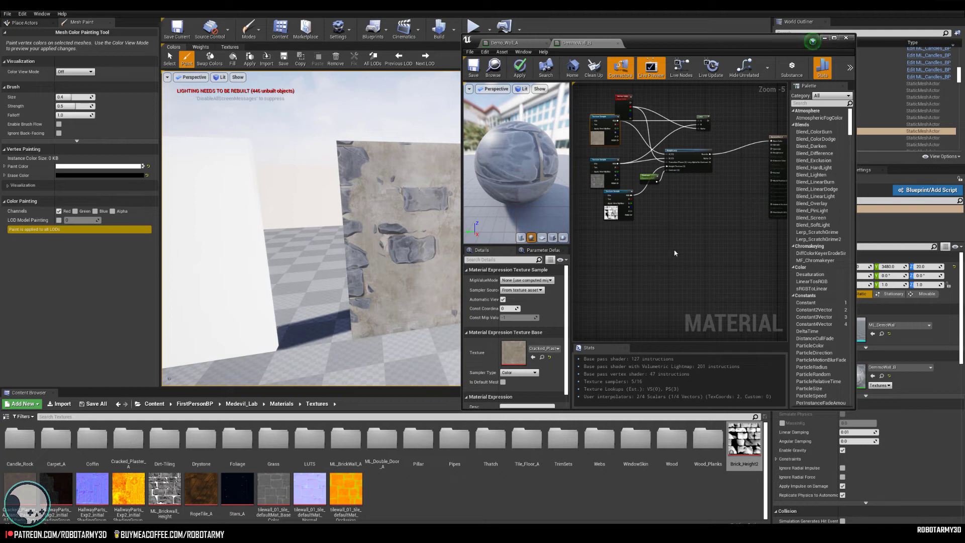
{"action": "right_click", "coordinate": [672, 236]}
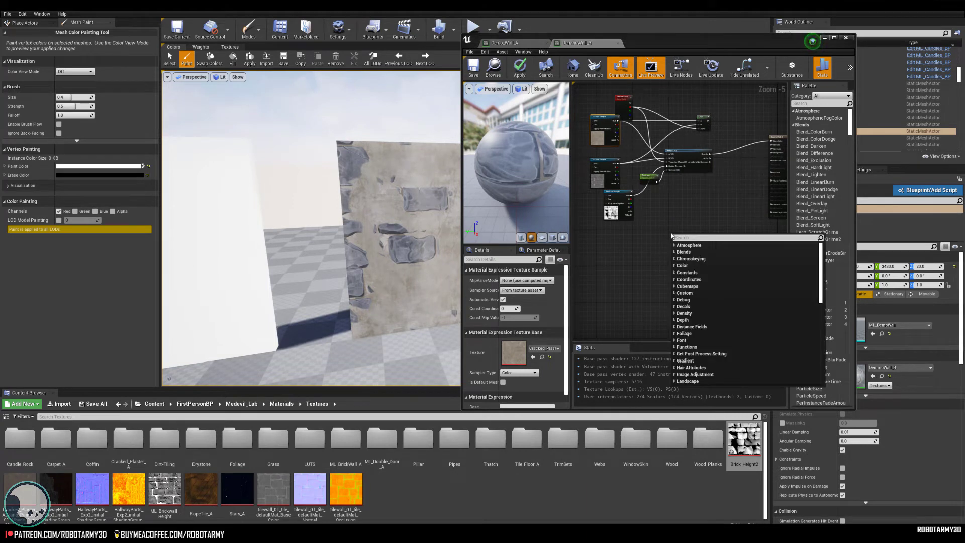
{"action": "type", "text": "mak"}
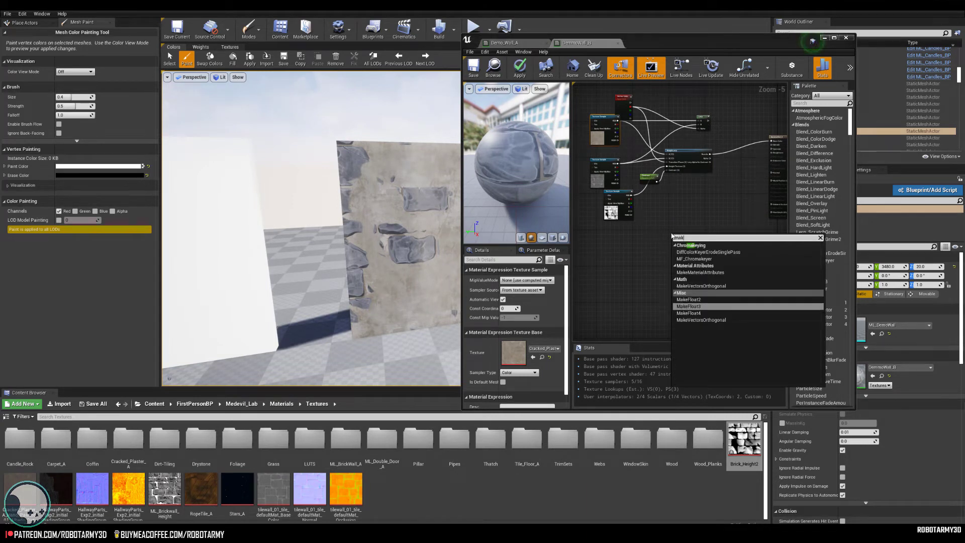
{"action": "left_click", "coordinate": [700, 272]}
{"action": "scroll", "coordinate": [679, 260], "scroll_direction": "up", "scroll_amount": 3}
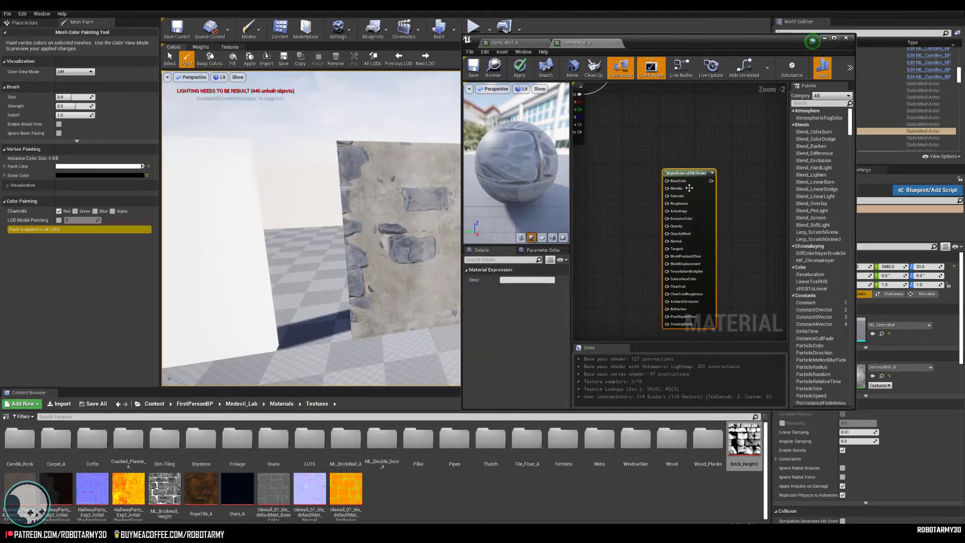
{"action": "right_click_drag", "start_coordinate": [609, 172], "coordinate": [585, 178]}
{"action": "left_click_drag", "start_coordinate": [633, 175], "coordinate": [651, 158]}
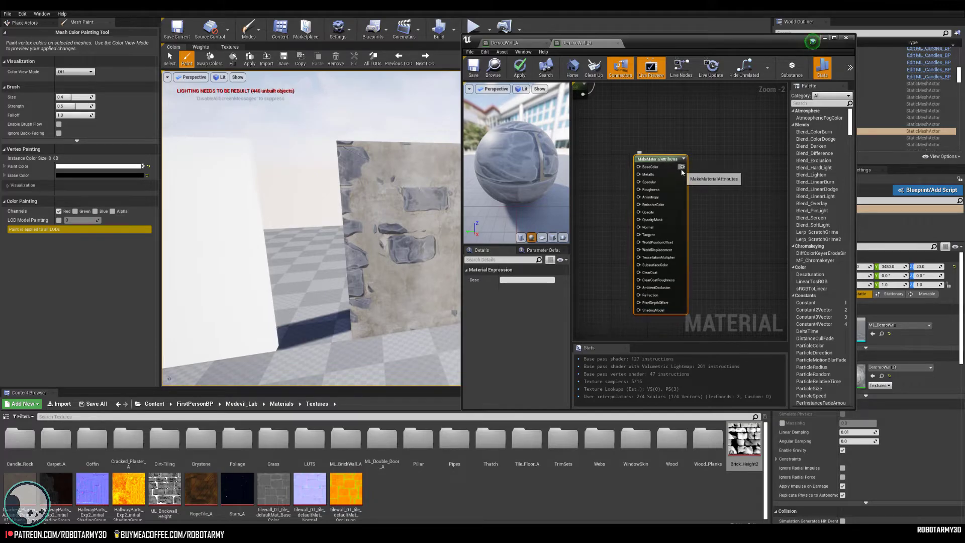
{"action": "left_click_drag", "start_coordinate": [682, 166], "coordinate": [710, 165]}
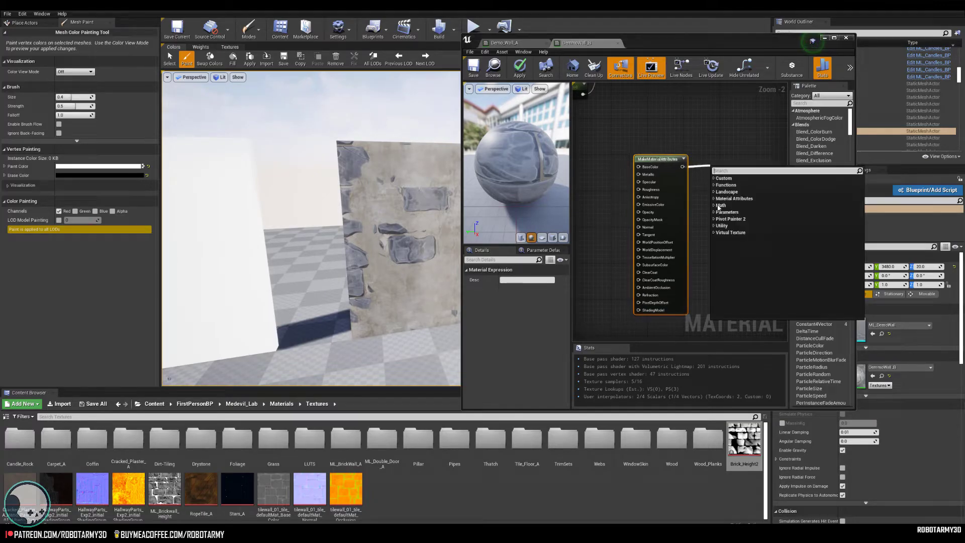
{"action": "left_click", "coordinate": [704, 128]}
{"action": "scroll", "coordinate": [679, 146], "scroll_direction": "down", "scroll_amount": 4}
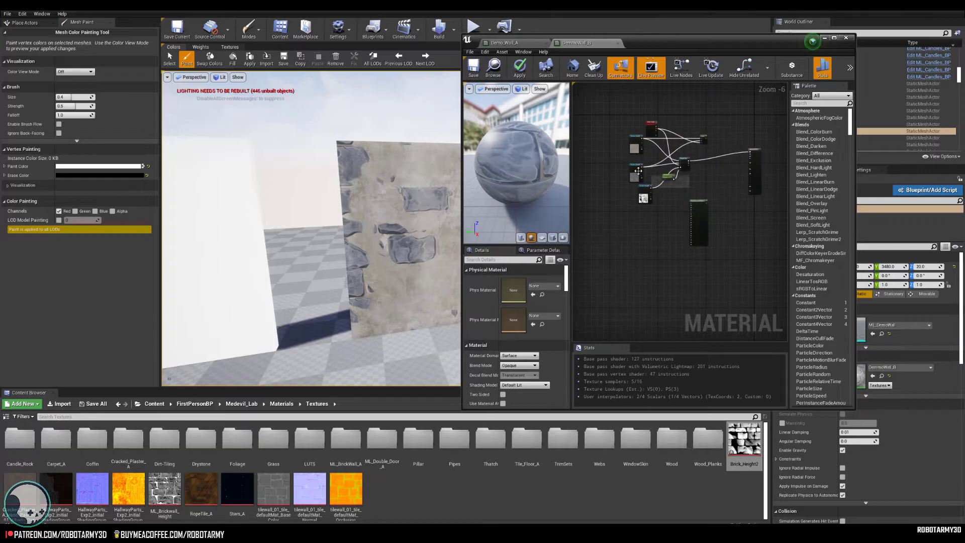
- Connect the brick base color texture's RGB output to the BaseColor input of the upper MakeMaterialAttributes node
{"action": "left_click", "coordinate": [638, 171]}
{"action": "scroll", "coordinate": [662, 237], "scroll_direction": "up", "scroll_amount": 2}
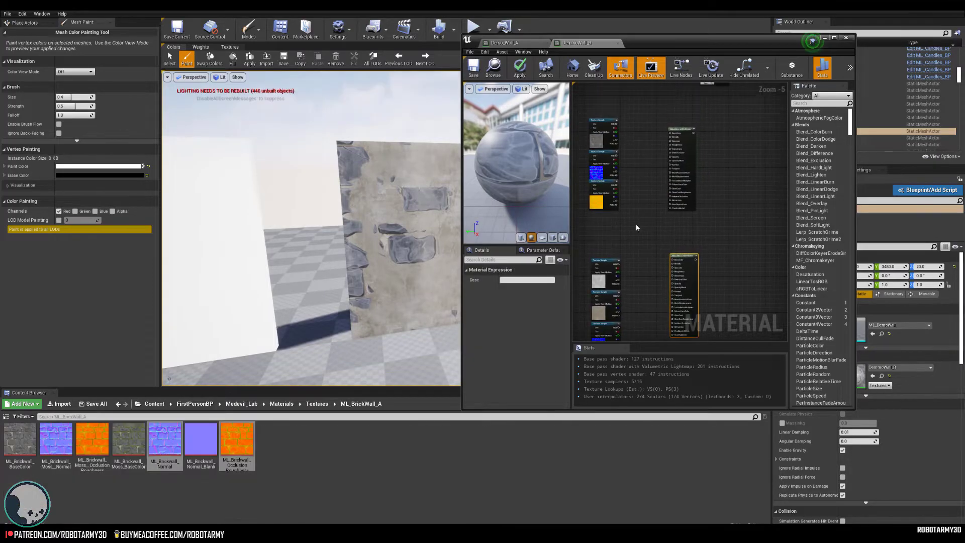
{"action": "scroll", "coordinate": [653, 251], "scroll_direction": "up", "scroll_amount": 1}
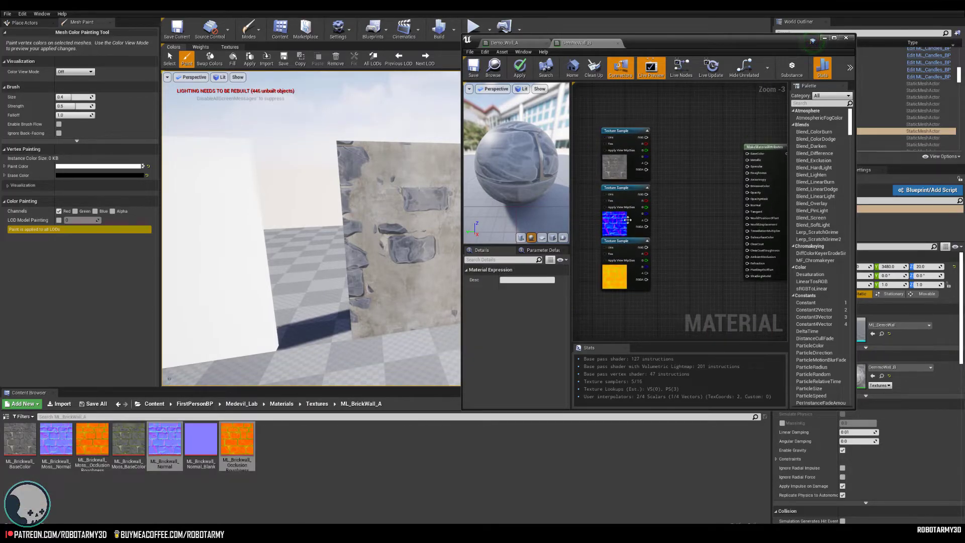
{"action": "right_click_drag", "start_coordinate": [728, 311], "coordinate": [678, 204]}
{"action": "right_click_drag", "start_coordinate": [705, 237], "coordinate": [677, 198]}
{"action": "scroll", "coordinate": [745, 214], "scroll_direction": "up", "scroll_amount": 1}
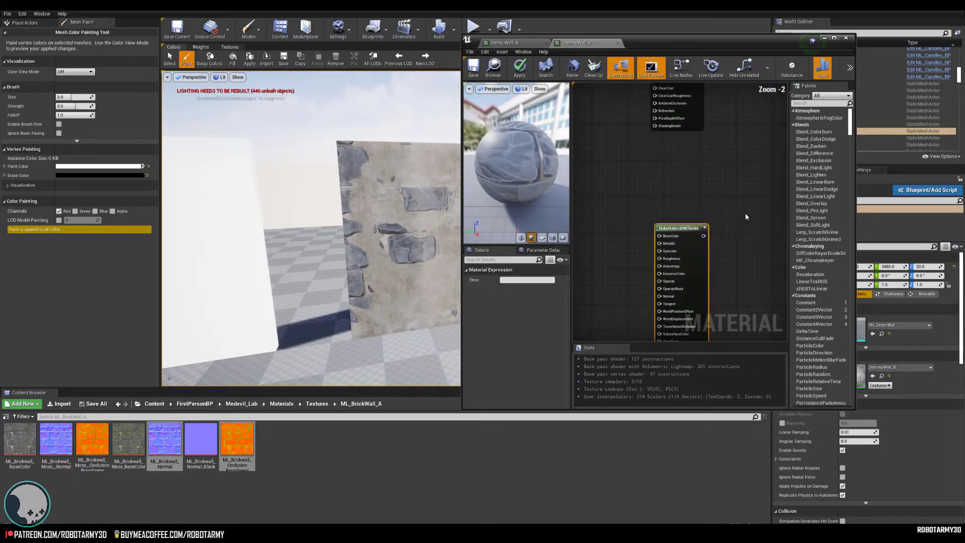
{"action": "right_click_drag", "start_coordinate": [715, 171], "coordinate": [778, 299]}
{"action": "right_click_drag", "start_coordinate": [675, 177], "coordinate": [708, 226]}
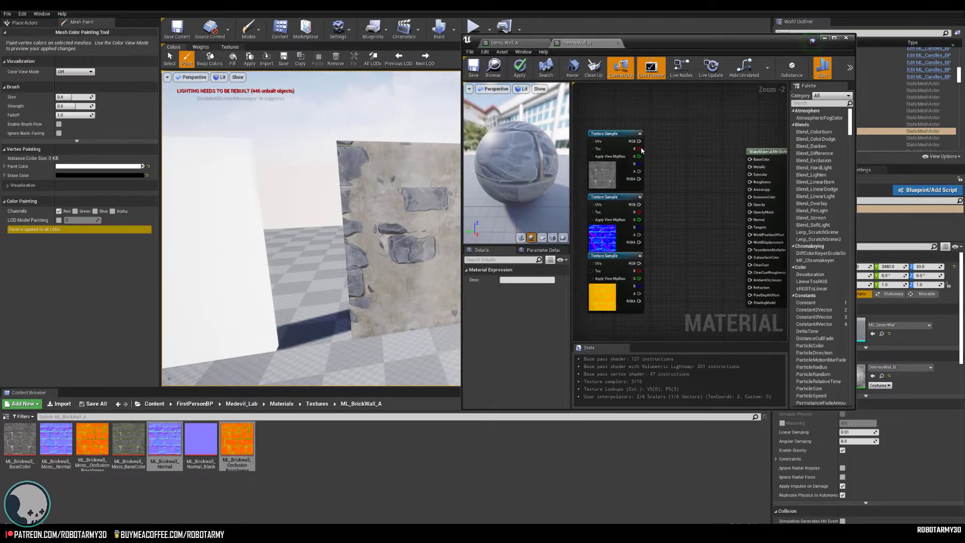
{"action": "left_click_drag", "start_coordinate": [638, 141], "coordinate": [750, 159]}
{"action": "right_click_drag", "start_coordinate": [652, 215], "coordinate": [641, 173]}
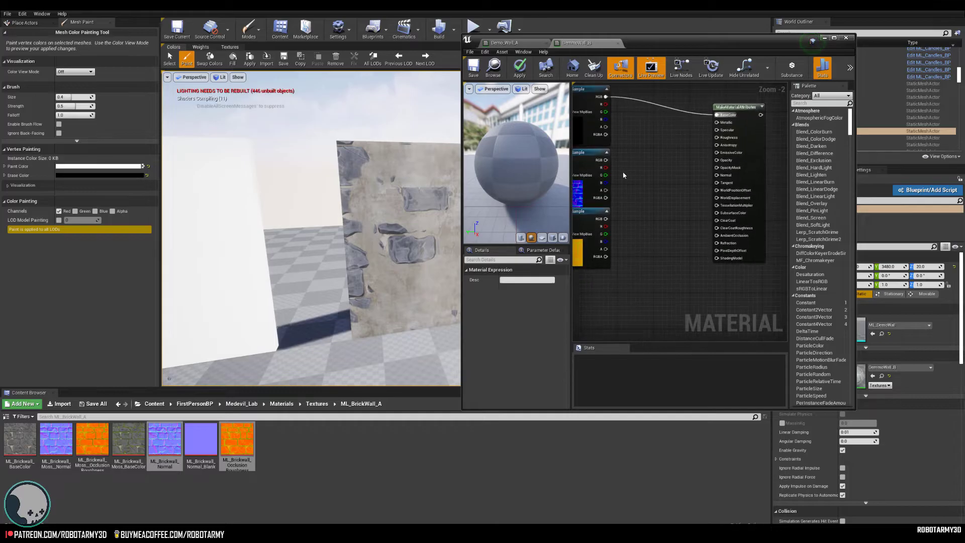
- Connect the brick normal's RGB to Normal, and the packed occlusion texture's R, G and B to AmbientOcclusion, Roughness and Metallic on the upper MakeMaterialAttributes
{"action": "left_click_drag", "start_coordinate": [628, 162], "coordinate": [739, 175]}
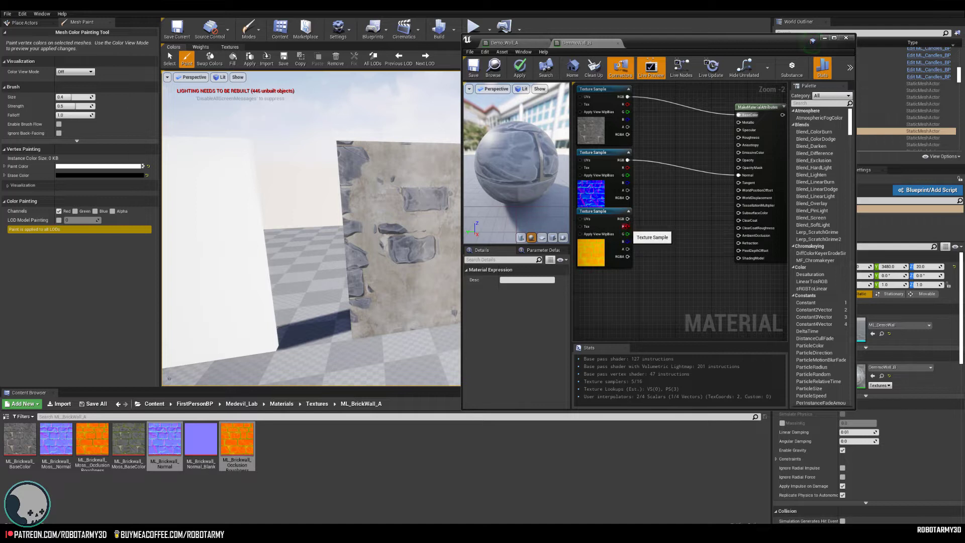
{"action": "left_click_drag", "start_coordinate": [624, 227], "coordinate": [739, 235]}
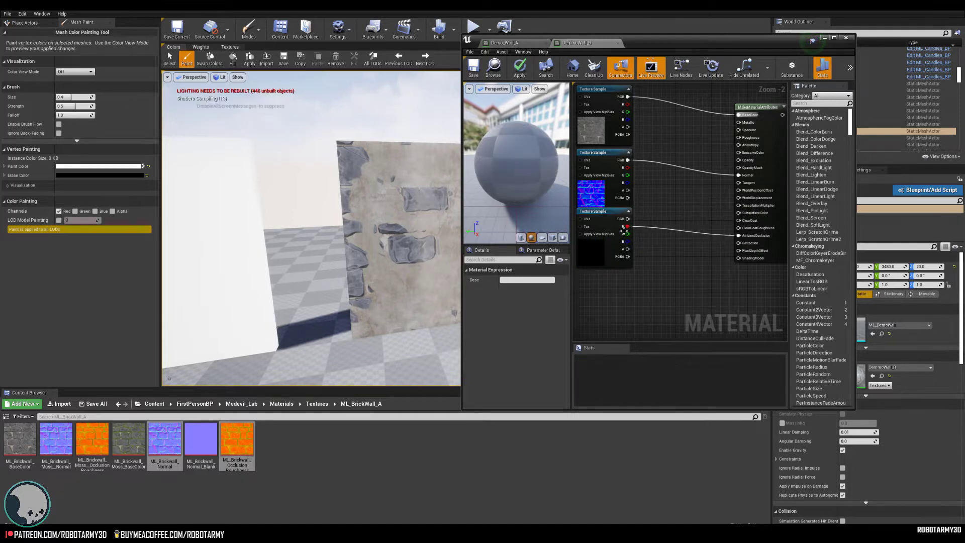
{"action": "left_click_drag", "start_coordinate": [628, 235], "coordinate": [738, 137]}
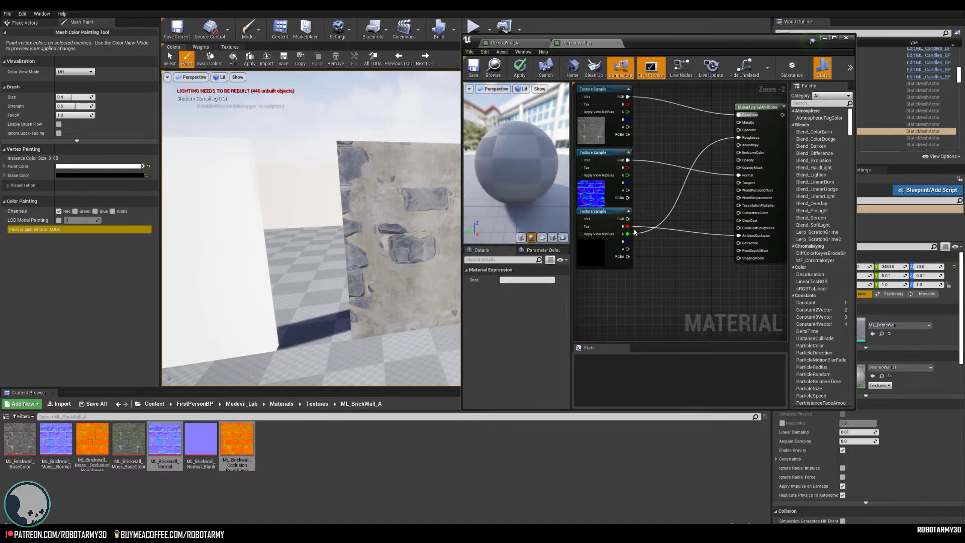
{"action": "left_click_drag", "start_coordinate": [628, 242], "coordinate": [739, 122]}
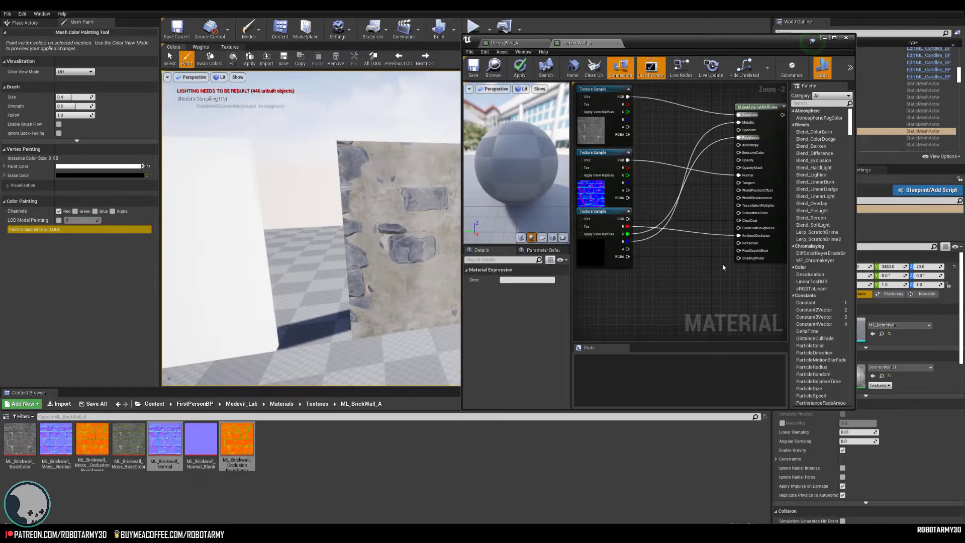
- Connect the plaster color, roughness and normal textures to BaseColor, Roughness and Normal on the lower MakeMaterialAttributes node
{"action": "scroll", "coordinate": [724, 267], "scroll_direction": "down", "scroll_amount": 1}
{"action": "right_click_drag", "start_coordinate": [699, 295], "coordinate": [693, 97]}
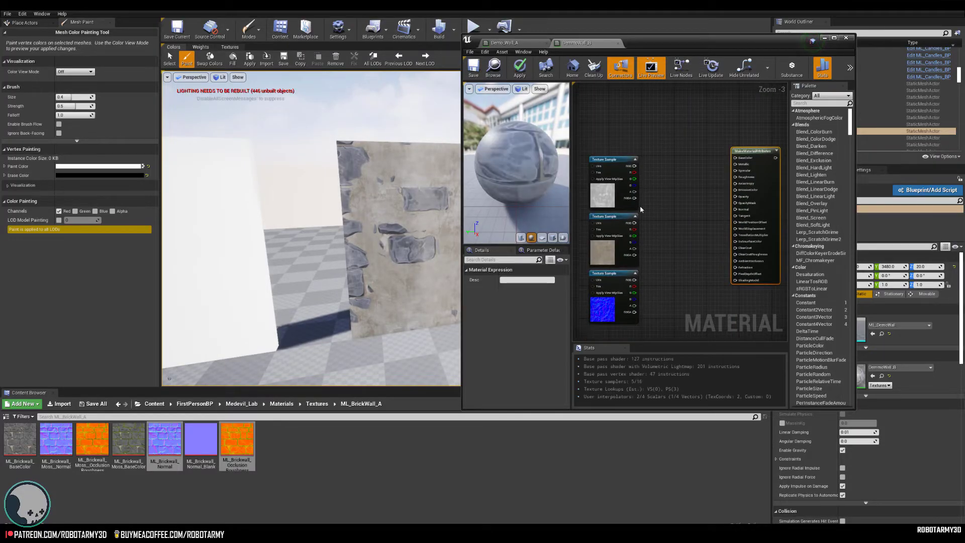
{"action": "right_click_drag", "start_coordinate": [640, 206], "coordinate": [648, 198]}
{"action": "left_click_drag", "start_coordinate": [628, 215], "coordinate": [732, 168]}
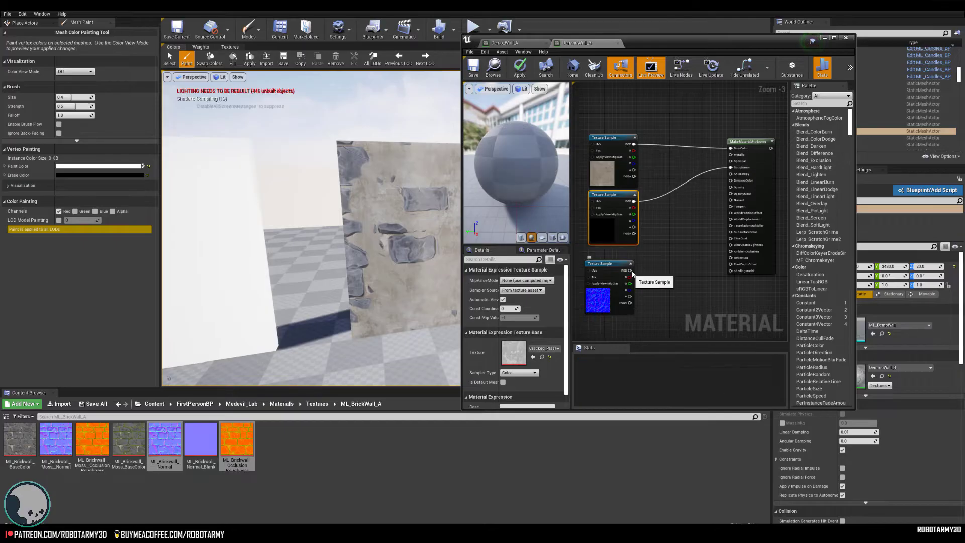
{"action": "left_click_drag", "start_coordinate": [632, 272], "coordinate": [730, 200]}
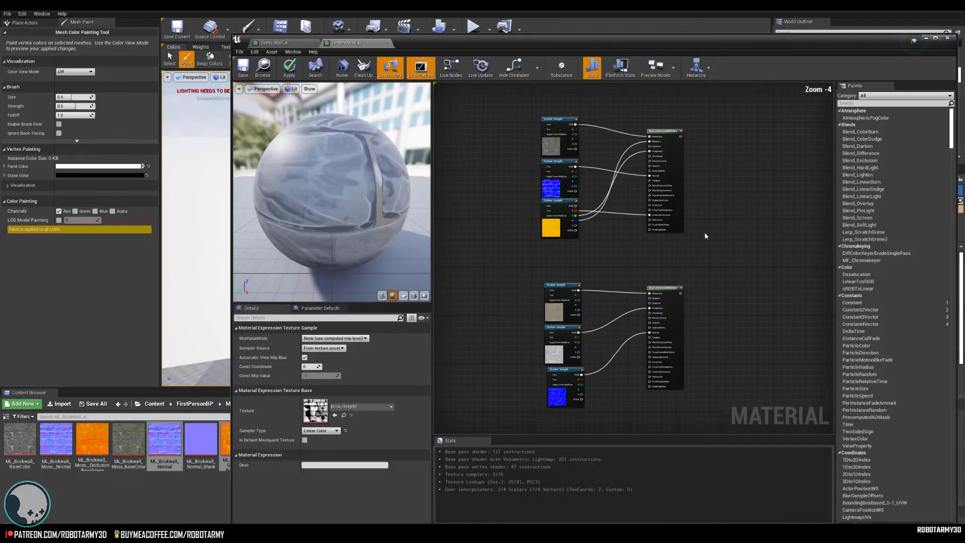
- Add a HeightLerp node beside the two MakeMaterialAttributes nodes and move it farther away from them
{"action": "scroll", "coordinate": [705, 236], "scroll_direction": "up", "scroll_amount": 2}
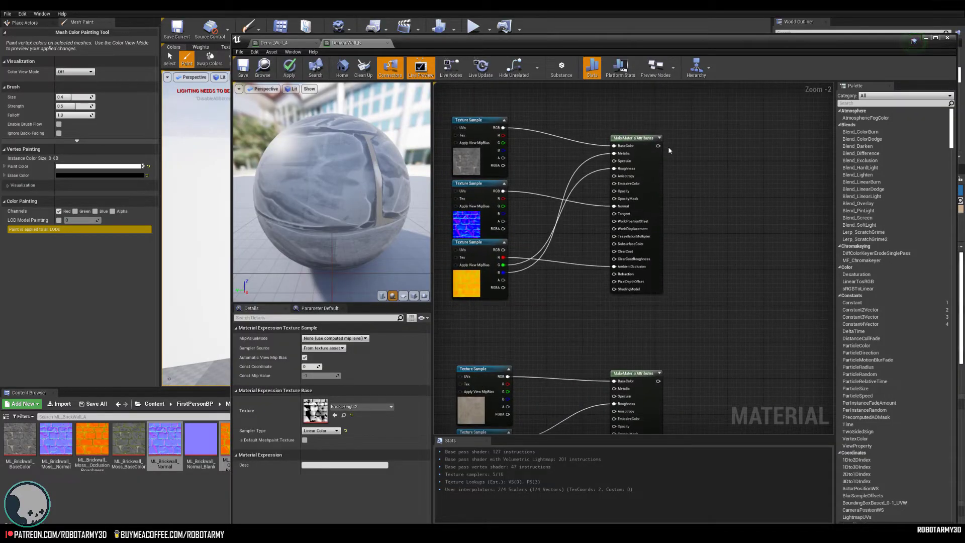
{"action": "right_click_drag", "start_coordinate": [713, 251], "coordinate": [689, 250]}
{"action": "right_click", "coordinate": [689, 250]}
{"action": "type", "text": "he"}
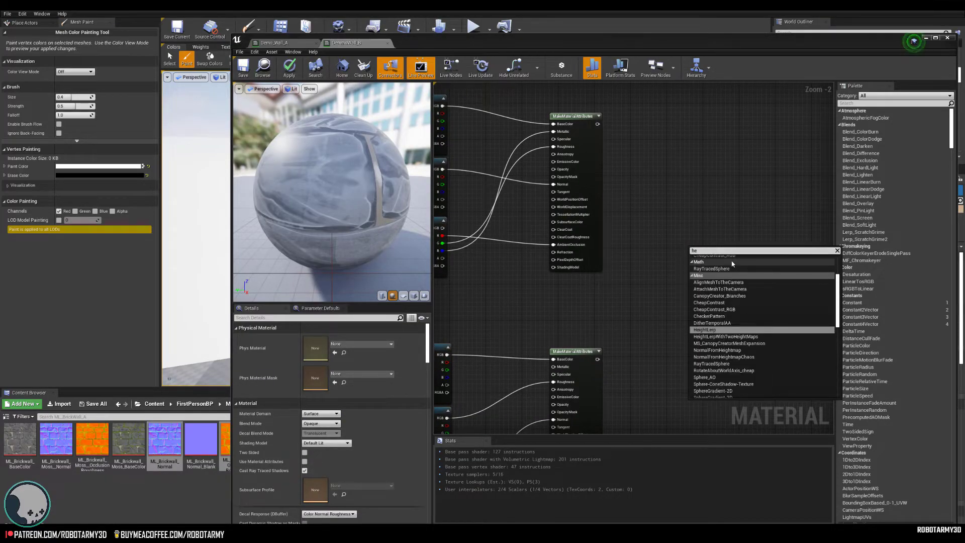
{"action": "left_click", "coordinate": [716, 329]}
{"action": "left_click_drag", "start_coordinate": [711, 254], "coordinate": [689, 243]}
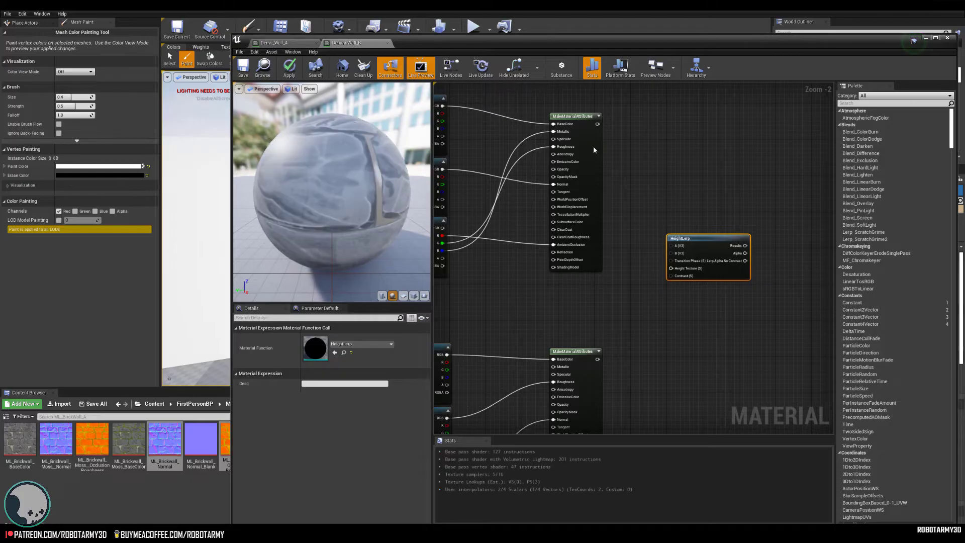
{"action": "left_click_drag", "start_coordinate": [597, 124], "coordinate": [665, 204]}
{"action": "left_click", "coordinate": [711, 166]}
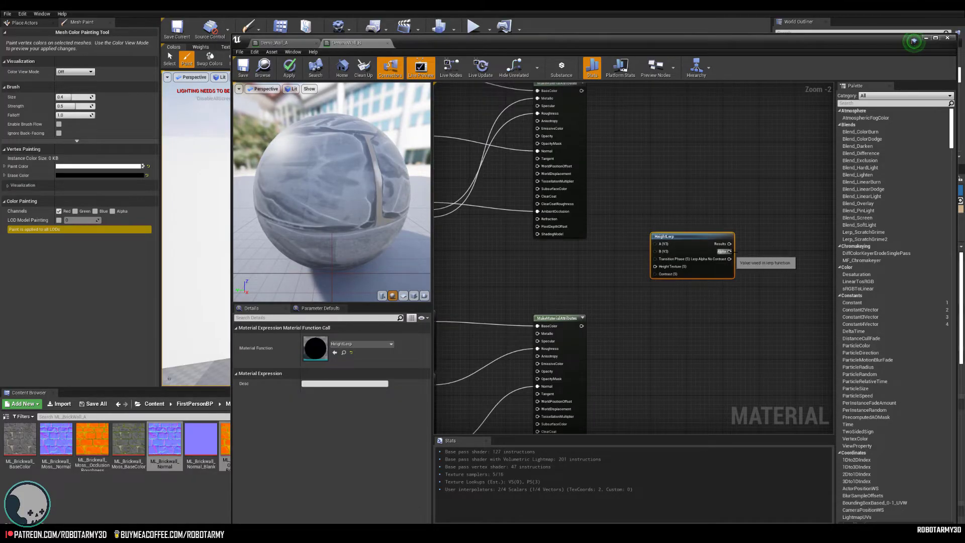
{"action": "left_click_drag", "start_coordinate": [707, 238], "coordinate": [774, 234]}
- Add a BlendMaterialAttributes node and arrange it just above the new HeightLerp node
{"action": "right_click_drag", "start_coordinate": [685, 168], "coordinate": [693, 261]}
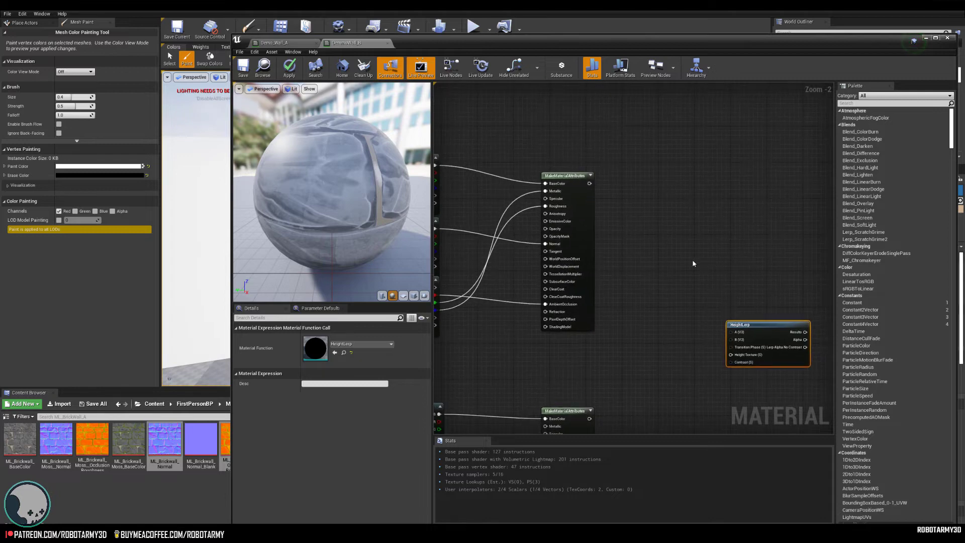
{"action": "right_click_drag", "start_coordinate": [693, 220], "coordinate": [684, 225]}
{"action": "right_click", "coordinate": [692, 221]}
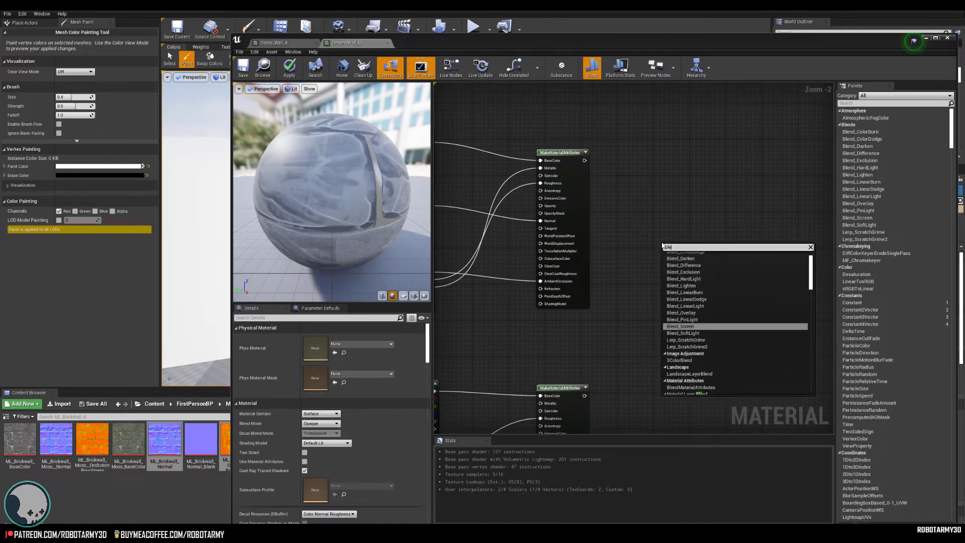
{"action": "type", "text": "nd"}
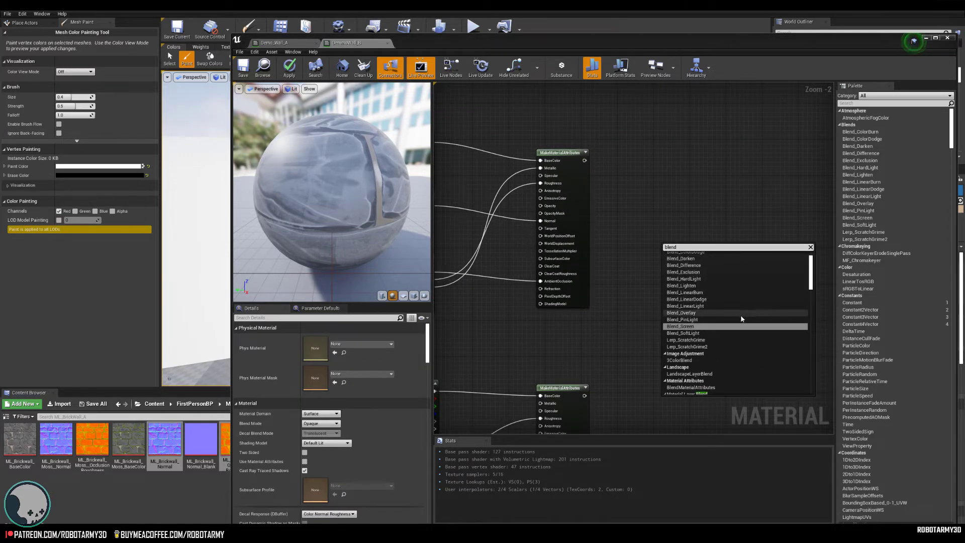
{"action": "type", "text": "ma"}
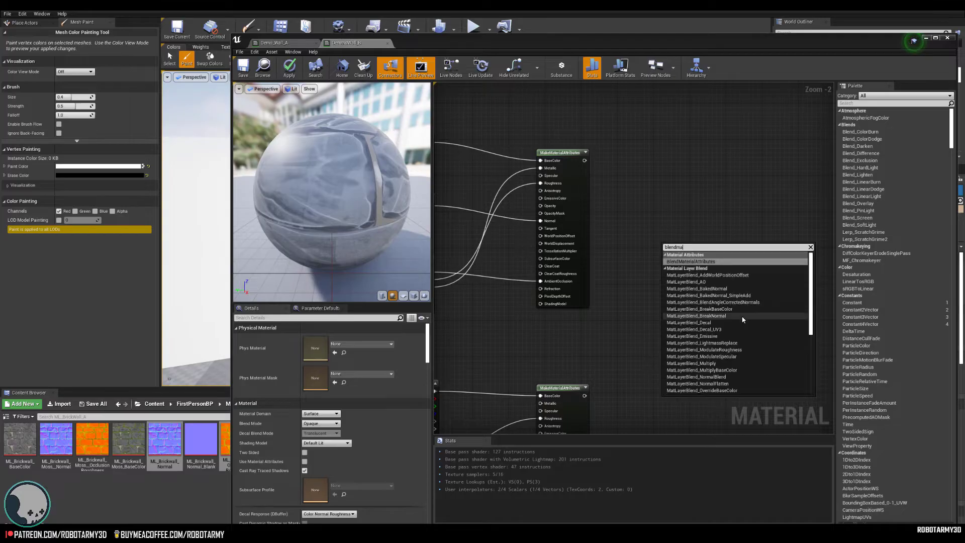
{"action": "left_click", "coordinate": [707, 262]}
{"action": "left_click_drag", "start_coordinate": [686, 248], "coordinate": [697, 232]}
{"action": "right_click_drag", "start_coordinate": [657, 298], "coordinate": [683, 249]}
{"action": "left_click_drag", "start_coordinate": [770, 255], "coordinate": [727, 265]}
{"action": "right_click_drag", "start_coordinate": [688, 247], "coordinate": [648, 249]}
{"action": "scroll", "coordinate": [647, 249], "scroll_direction": "down", "scroll_amount": 1}
{"action": "left_click_drag", "start_coordinate": [674, 196], "coordinate": [678, 192]}
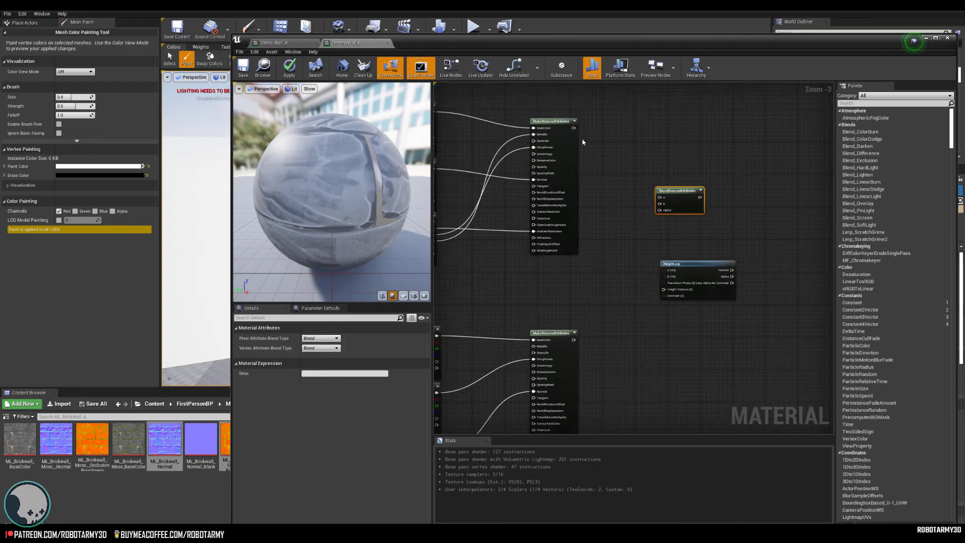
- Connect the brick MakeMaterialAttributes output to input B and the plaster one to input A of the BlendMaterialAttributes node
{"action": "left_click_drag", "start_coordinate": [575, 129], "coordinate": [659, 204]}
{"action": "right_click_drag", "start_coordinate": [569, 335], "coordinate": [616, 276]}
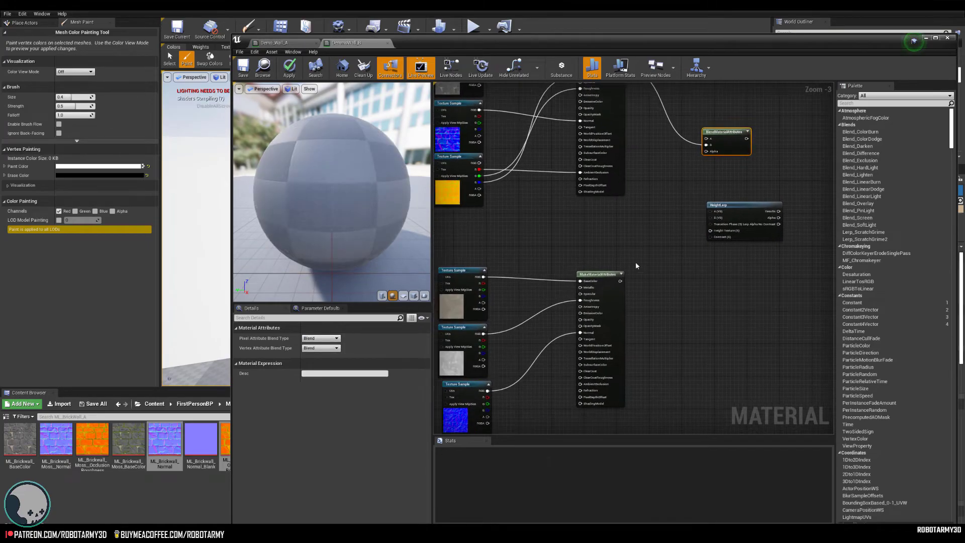
{"action": "left_click_drag", "start_coordinate": [621, 280], "coordinate": [705, 143]}
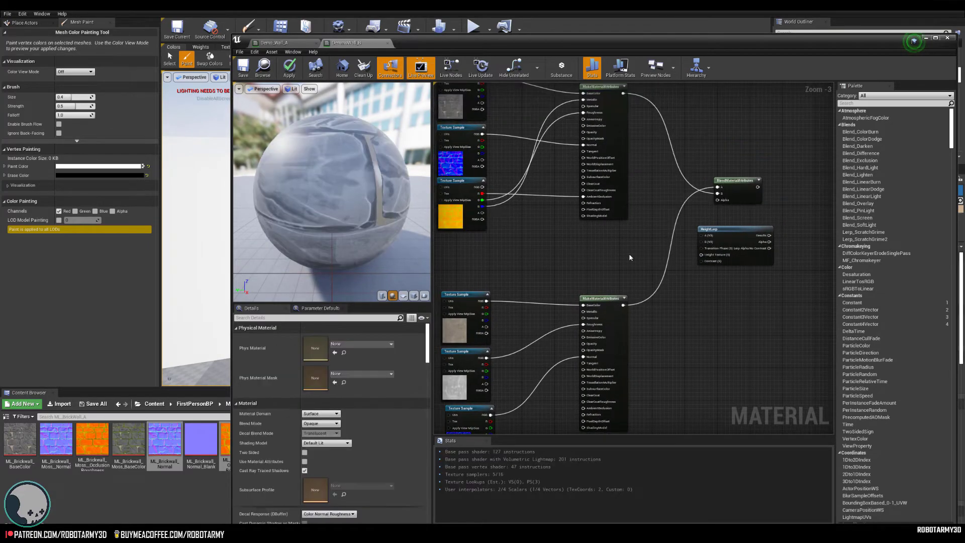
- Move the brick height texture sample between the two MakeMaterialAttributes nodes and connect its RGB output to the new HeightLerp's Height Texture input
{"action": "scroll", "coordinate": [630, 256], "scroll_direction": "down", "scroll_amount": 1}
{"action": "right_click_drag", "start_coordinate": [642, 233], "coordinate": [619, 306]}
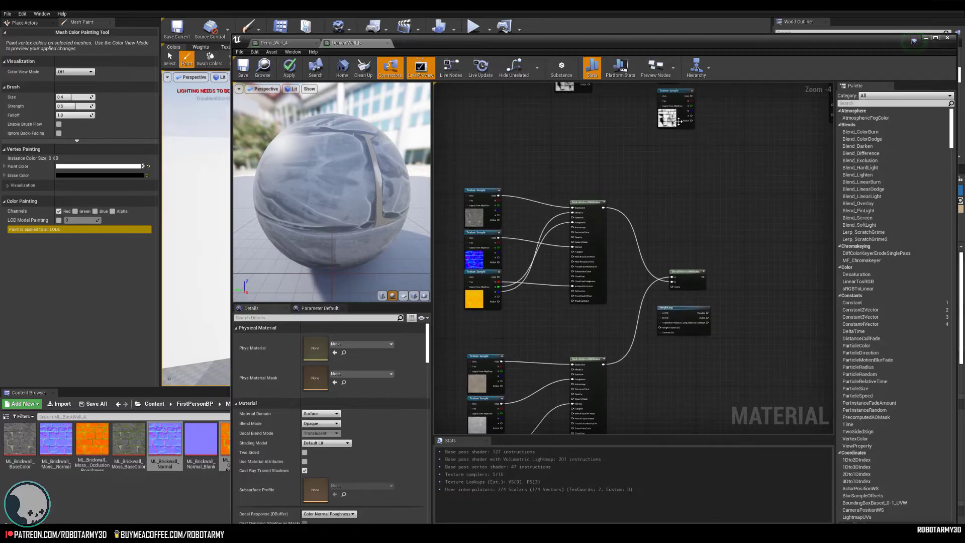
{"action": "left_click_drag", "start_coordinate": [678, 121], "coordinate": [600, 340]}
{"action": "right_click_drag", "start_coordinate": [635, 345], "coordinate": [632, 263]}
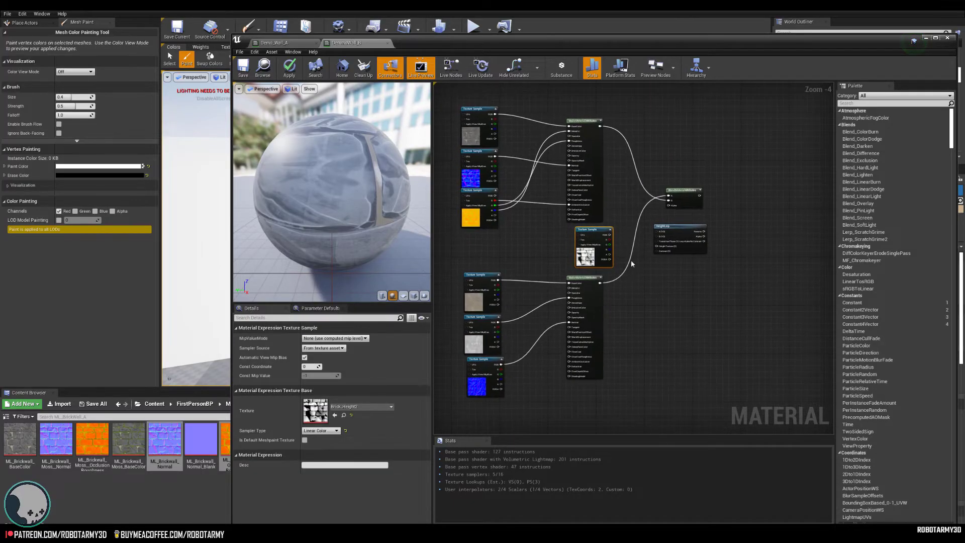
{"action": "scroll", "coordinate": [632, 264], "scroll_direction": "up", "scroll_amount": 2}
{"action": "left_click_drag", "start_coordinate": [607, 224], "coordinate": [675, 243]}
{"action": "left_click_drag", "start_coordinate": [575, 223], "coordinate": [552, 227]}
- Add a Vertex Color node, connect its red output to the new HeightLerp's Transition Phase input, and tidy the neighboring nodes
{"action": "right_click_drag", "start_coordinate": [621, 194], "coordinate": [634, 221]}
{"action": "scroll", "coordinate": [651, 227], "scroll_direction": "down", "scroll_amount": 3}
{"action": "scroll", "coordinate": [656, 215], "scroll_direction": "up", "scroll_amount": 3}
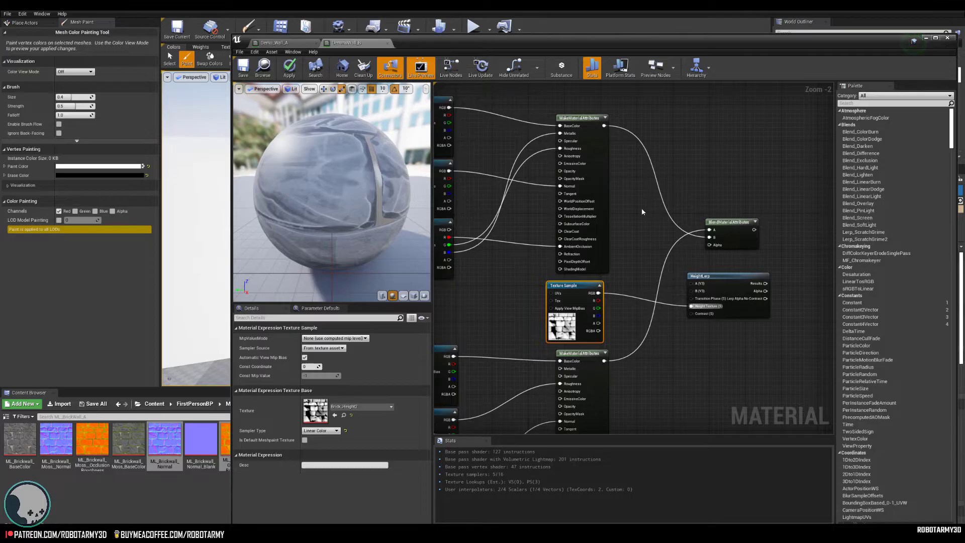
{"action": "right_click", "coordinate": [642, 209]}
{"action": "type", "text": "ver"}
{"action": "left_click", "coordinate": [671, 243]}
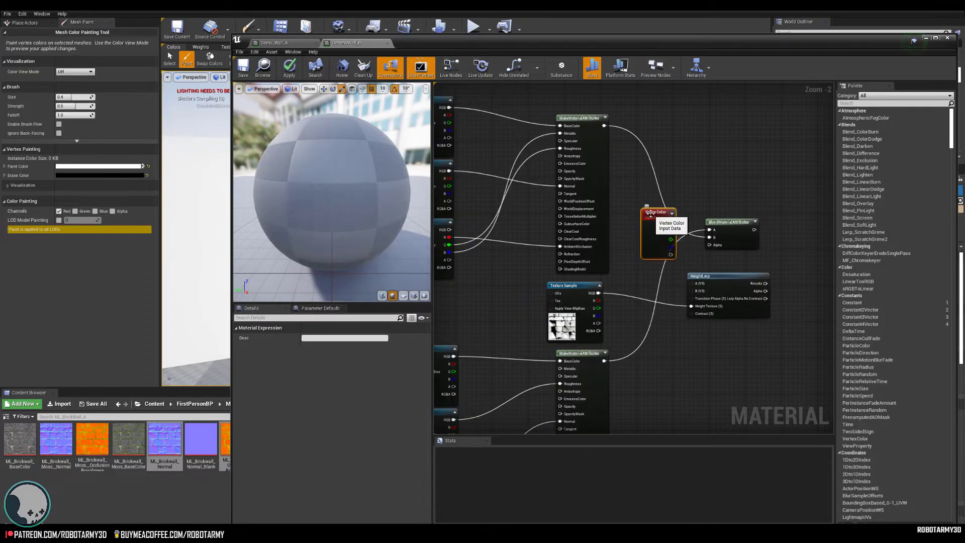
{"action": "left_click_drag", "start_coordinate": [650, 215], "coordinate": [727, 272]}
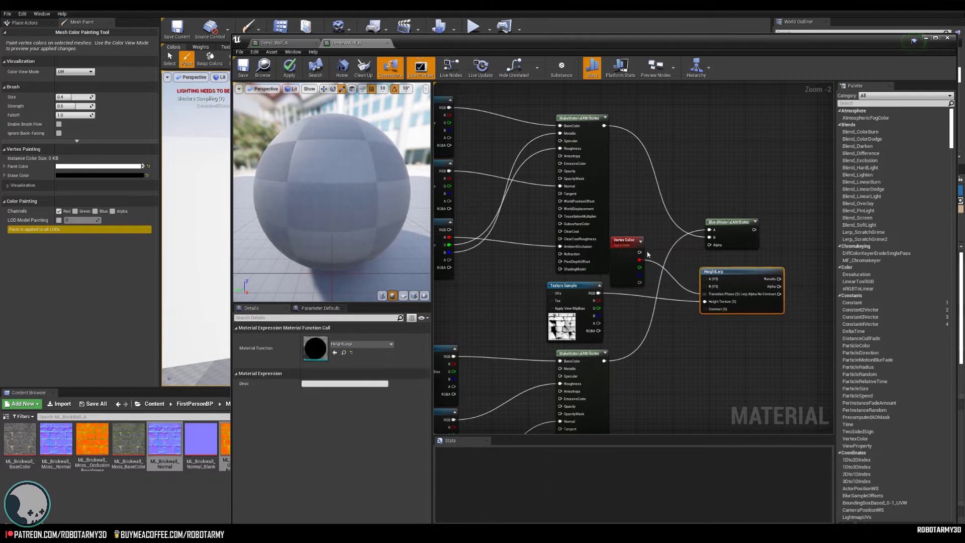
{"action": "left_click_drag", "start_coordinate": [627, 241], "coordinate": [637, 246]}
{"action": "left_click_drag", "start_coordinate": [575, 289], "coordinate": [583, 289]}
- Add a contrast scalar parameter with default value 3.764 below the new HeightLerp and connect it to the Contrast input
{"action": "right_click_drag", "start_coordinate": [653, 350], "coordinate": [626, 320]}
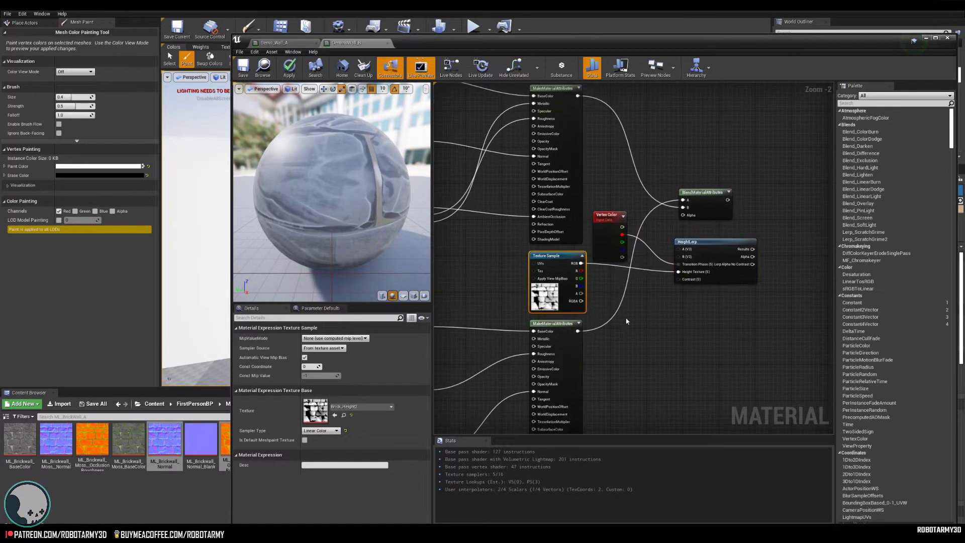
{"action": "right_click", "coordinate": [625, 318]}
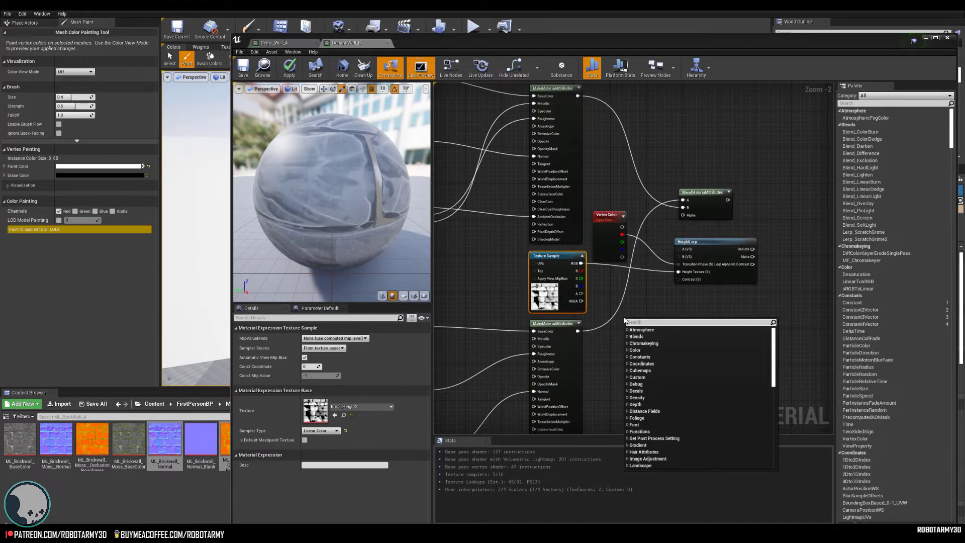
{"action": "left_click", "coordinate": [627, 304]}
{"action": "key", "text": "s"}
{"action": "left_click", "coordinate": [637, 315]}
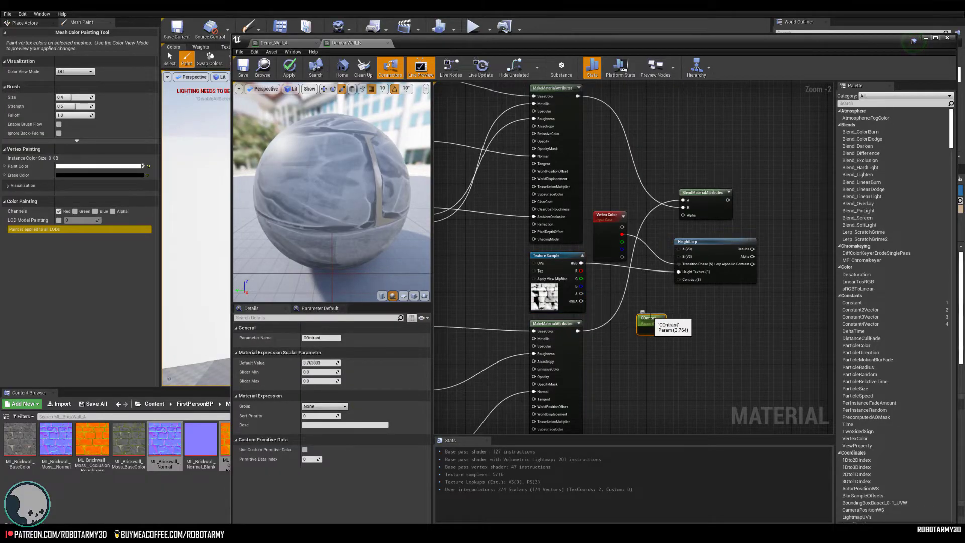
{"action": "left_click_drag", "start_coordinate": [661, 332], "coordinate": [678, 279]}
- Move the BlendMaterialAttributes node away from the HeightLerp and connect the HeightLerp's Alpha output to its Alpha input
{"action": "right_click_drag", "start_coordinate": [711, 312], "coordinate": [552, 310]}
{"action": "left_click", "coordinate": [680, 239]}
{"action": "key", "text": "ctrl+z"}
{"action": "left_click_drag", "start_coordinate": [554, 191], "coordinate": [625, 208]}
{"action": "left_click_drag", "start_coordinate": [593, 255], "coordinate": [682, 193]}
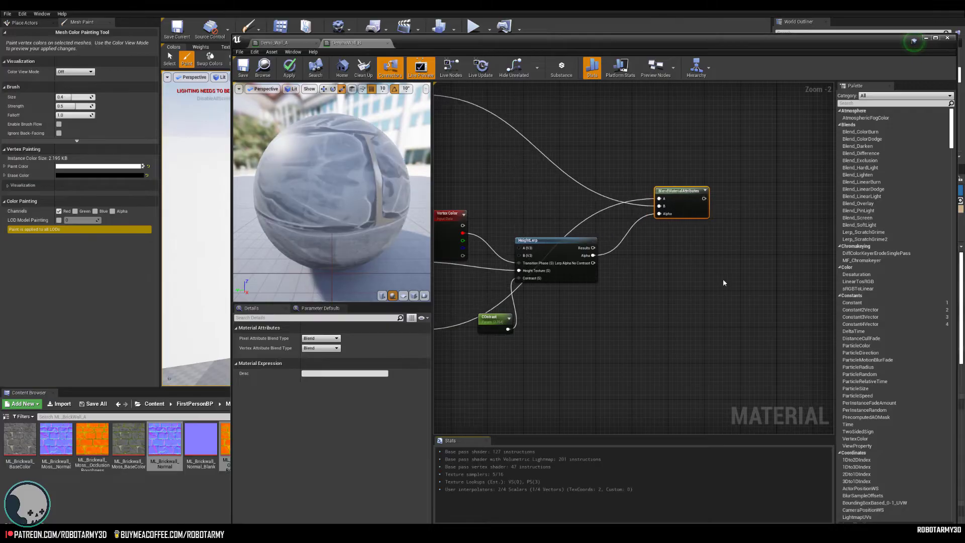
- Delete the old group of color blending nodes above the new setup, keeping the material output node
{"action": "right_click_drag", "start_coordinate": [723, 245], "coordinate": [646, 285]}
{"action": "scroll", "coordinate": [646, 285], "scroll_direction": "down", "scroll_amount": 4}
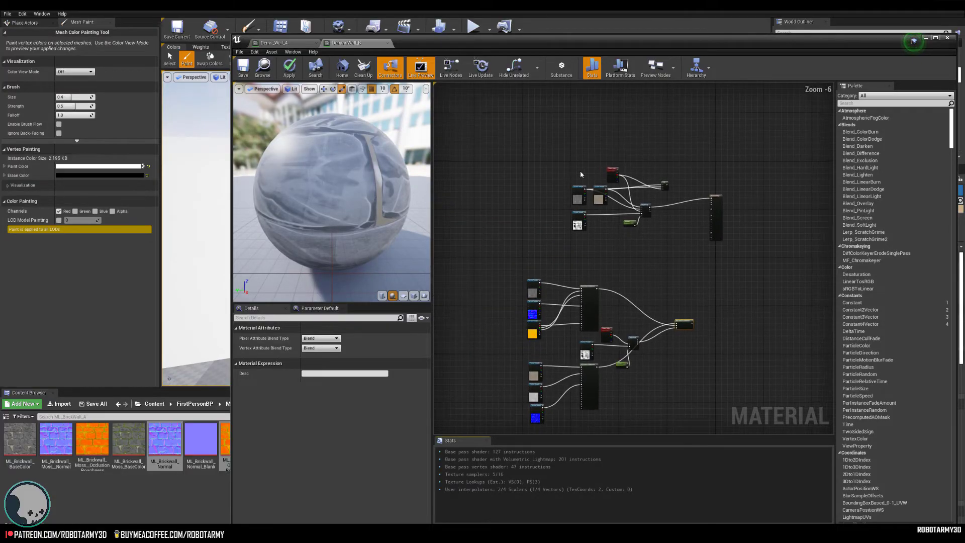
{"action": "left_click_drag", "start_coordinate": [694, 235], "coordinate": [694, 236]}
{"action": "key", "text": "Delete"}
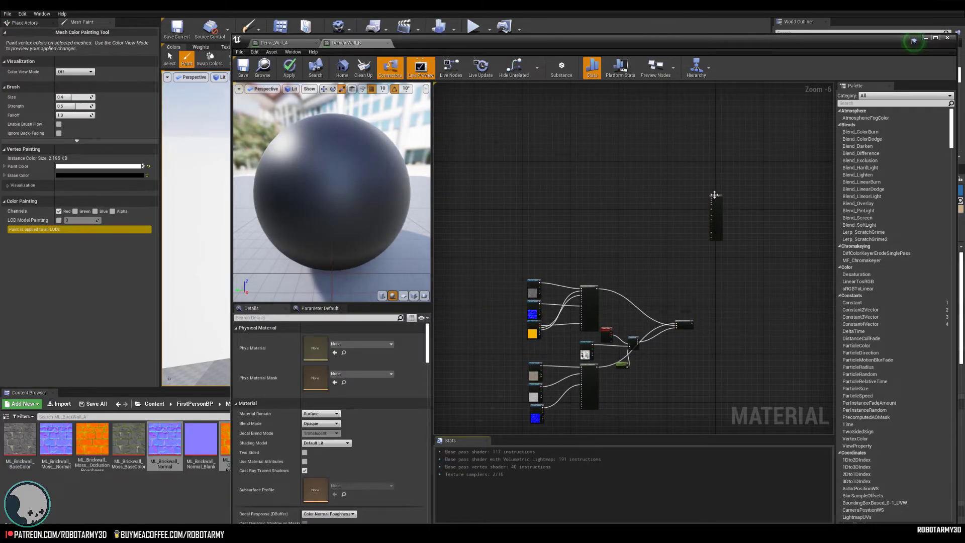
- Enable Use Material Attributes on the material, align its output node beside BlendMaterialAttributes, and connect the blend output to Material Attributes
{"action": "scroll", "coordinate": [718, 292], "scroll_direction": "up", "scroll_amount": 6}
{"action": "right_click_drag", "start_coordinate": [706, 197], "coordinate": [702, 136]}
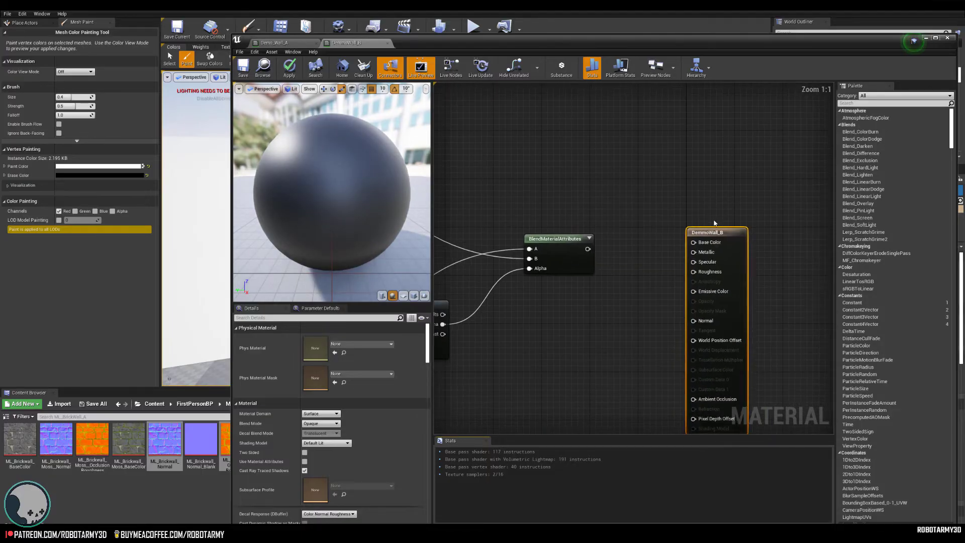
{"action": "left_click_drag", "start_coordinate": [717, 232], "coordinate": [723, 178]}
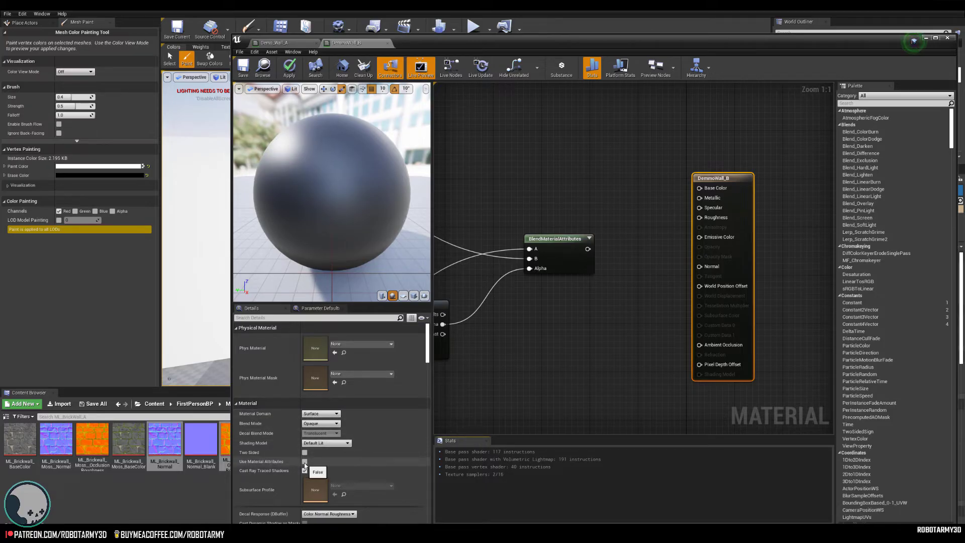
{"action": "left_click", "coordinate": [305, 462]}
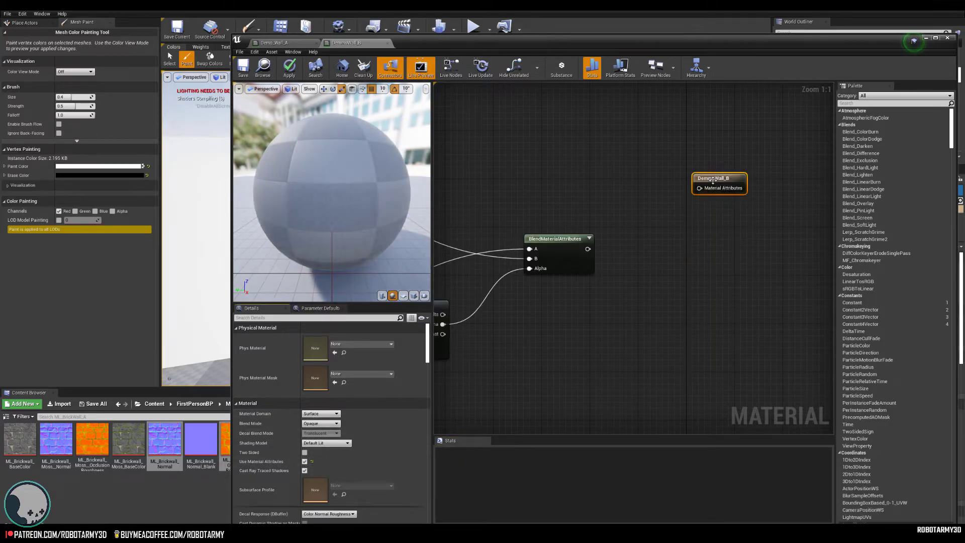
{"action": "left_click_drag", "start_coordinate": [713, 180], "coordinate": [707, 228]}
{"action": "left_click_drag", "start_coordinate": [587, 249], "coordinate": [703, 242]}
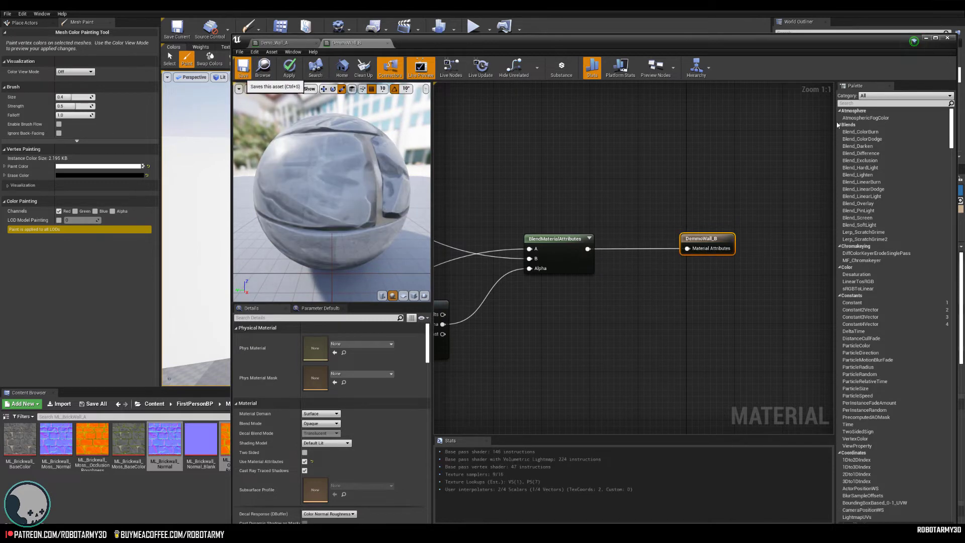
- Save the material and inspect the updated brick and plaster blend on the demo wall in the level viewport
{"action": "left_click", "coordinate": [243, 67]}
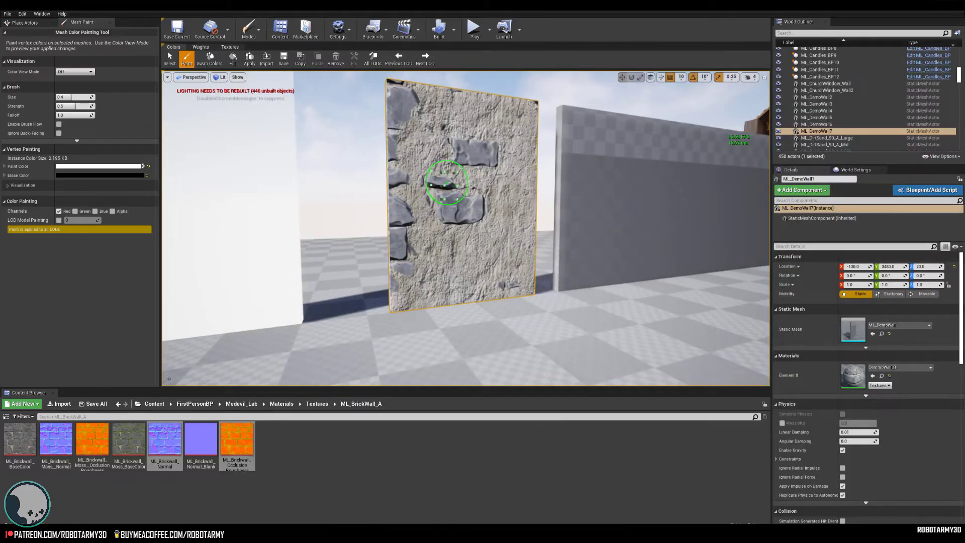
{"action": "mouse_move", "coordinate": [445, 157]}
{"action": "left_mouse_down"}
{"action": "mouse_move", "coordinate": [452, 166]}
{"action": "mouse_move", "coordinate": [442, 183]}
{"action": "mouse_move", "coordinate": [466, 293]}
{"action": "left_mouse_up"}
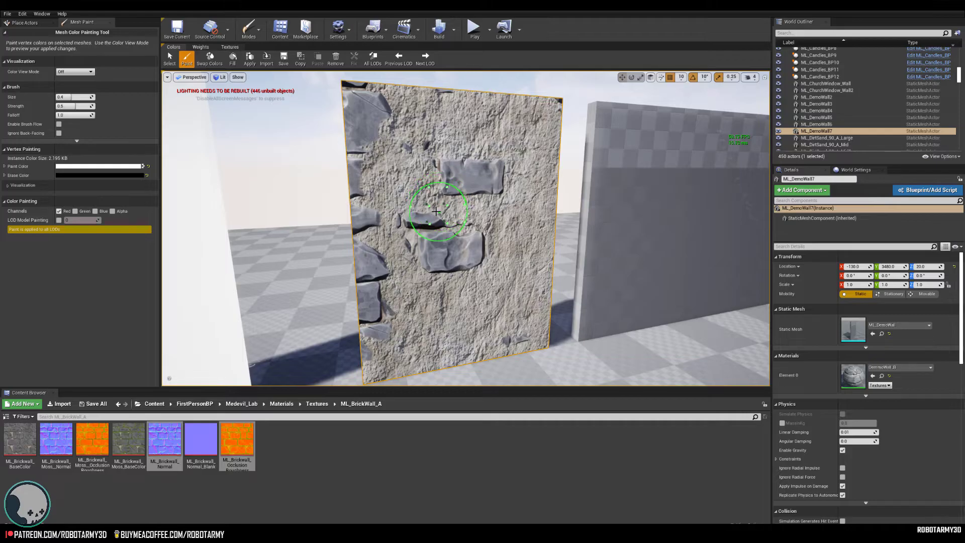
- Paint brick areas across the upper and middle parts of the plastered demo wall and inspect the blend
{"action": "left_click_drag", "start_coordinate": [436, 211], "coordinate": [422, 212]}
{"action": "mouse_move", "coordinate": [503, 170]}
{"action": "left_mouse_down"}
{"action": "mouse_move", "coordinate": [442, 150]}
{"action": "mouse_move", "coordinate": [392, 172]}
{"action": "left_mouse_up"}
{"action": "left_click_drag", "start_coordinate": [438, 231], "coordinate": [432, 263]}
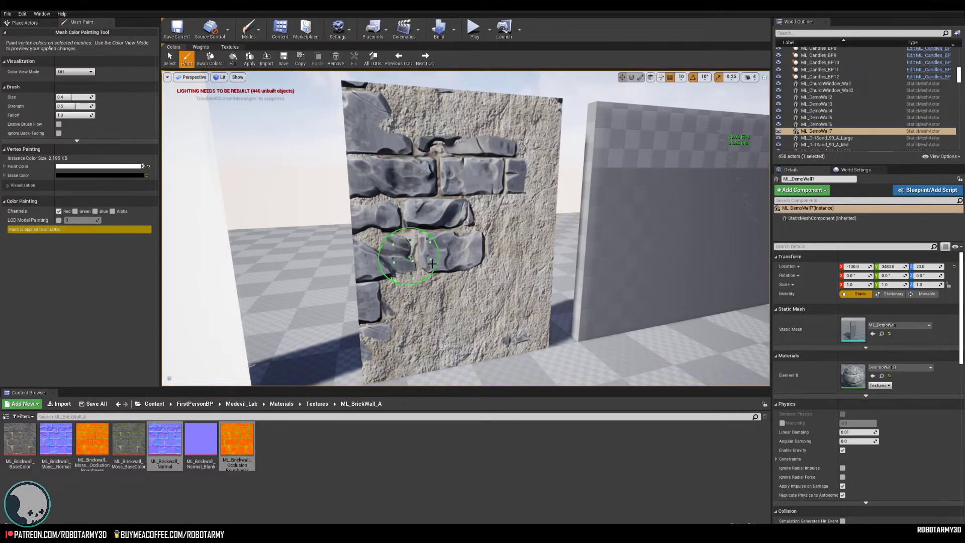
{"action": "left_click_drag", "start_coordinate": [501, 233], "coordinate": [500, 191]}
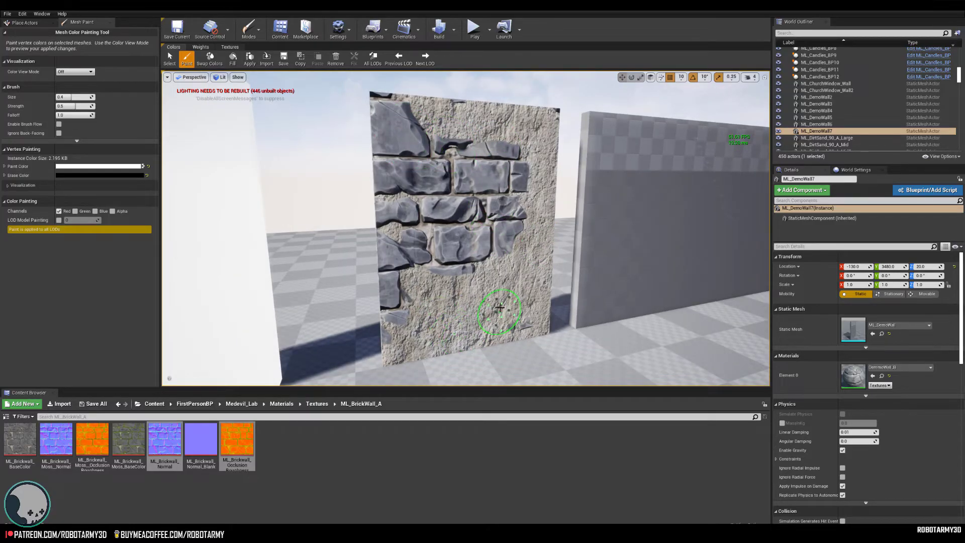
{"action": "right_click_drag", "start_coordinate": [532, 241], "coordinate": [729, 218]}
{"action": "right_click_drag", "start_coordinate": [289, 334], "coordinate": [498, 268]}
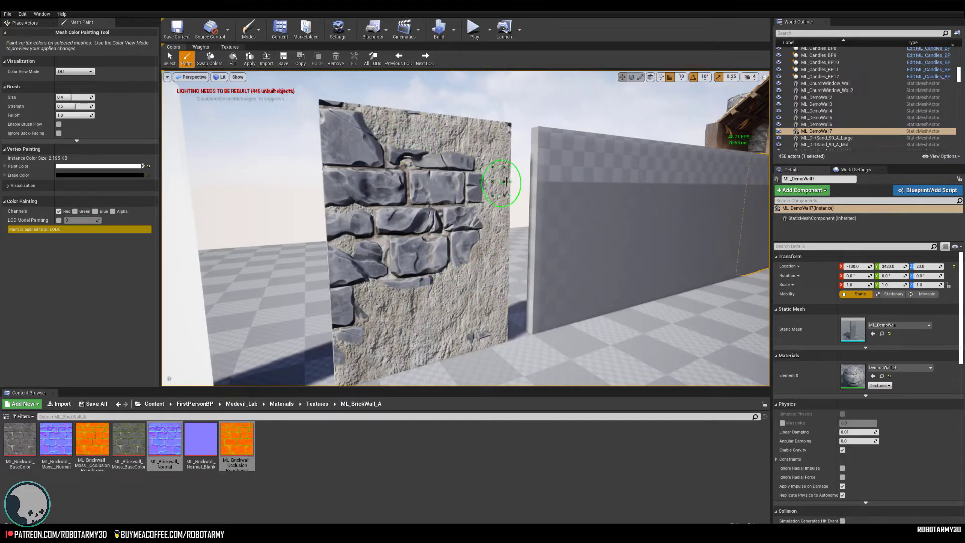
{"action": "right_click_drag", "start_coordinate": [438, 323], "coordinate": [440, 316]}
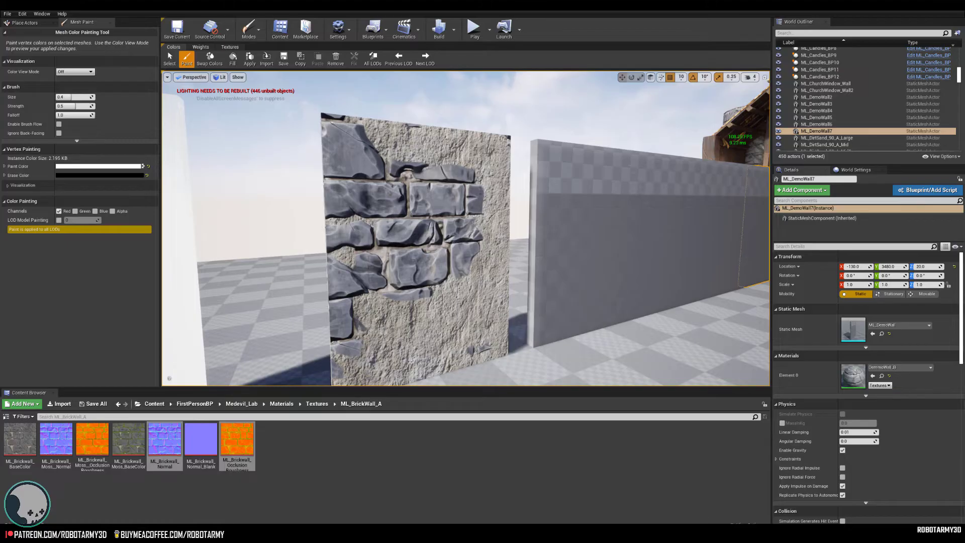
- Return to the wall's material graph and add a TextureCoordinate node beside the three plaster texture samples
{"action": "left_click", "coordinate": [683, 509]}
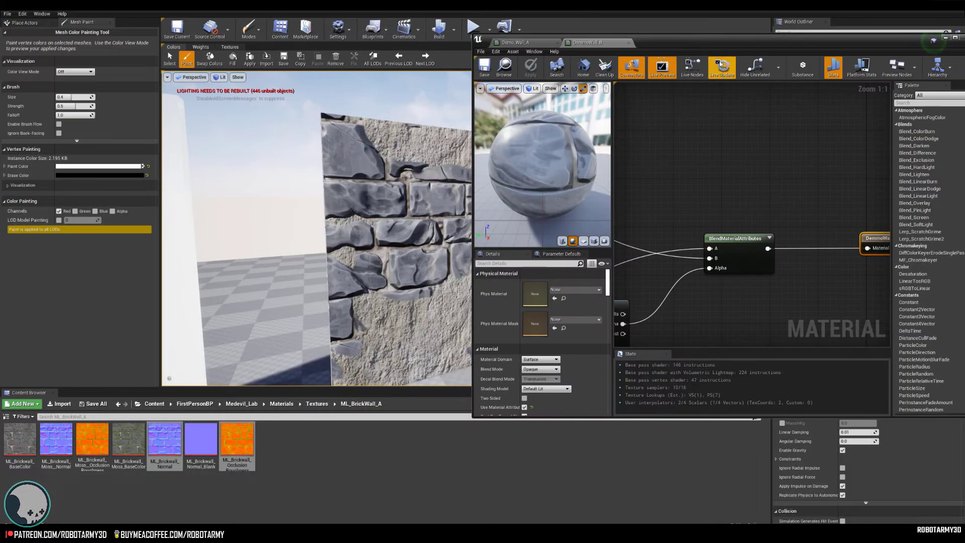
{"action": "left_click_drag", "start_coordinate": [718, 45], "coordinate": [658, 42]}
{"action": "scroll", "coordinate": [628, 171], "scroll_direction": "down", "scroll_amount": 6}
{"action": "right_click_drag", "start_coordinate": [638, 178], "coordinate": [773, 167]}
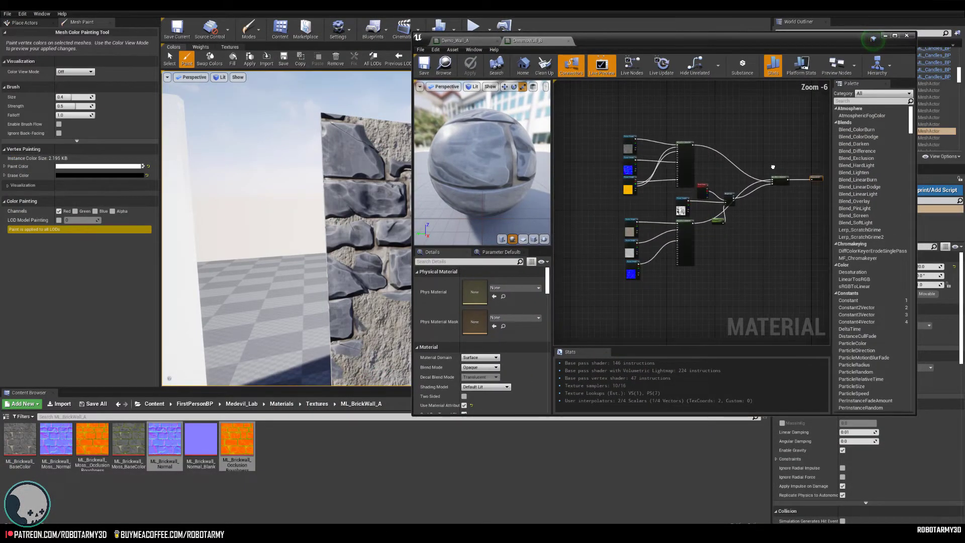
{"action": "scroll", "coordinate": [737, 175], "scroll_direction": "up", "scroll_amount": 3}
{"action": "right_click_drag", "start_coordinate": [726, 190], "coordinate": [820, 143]}
{"action": "right_click_drag", "start_coordinate": [628, 277], "coordinate": [716, 170]}
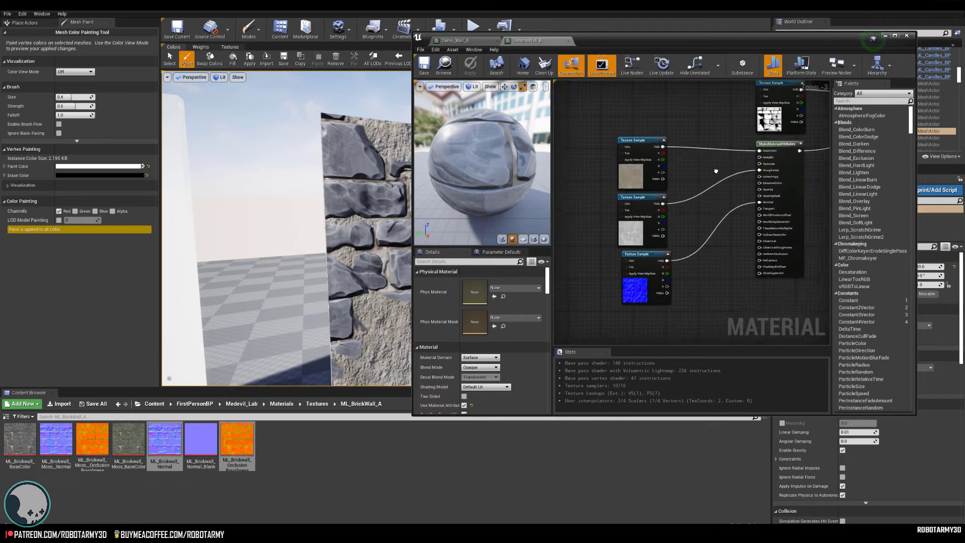
{"action": "scroll", "coordinate": [617, 221], "scroll_direction": "up", "scroll_amount": 3}
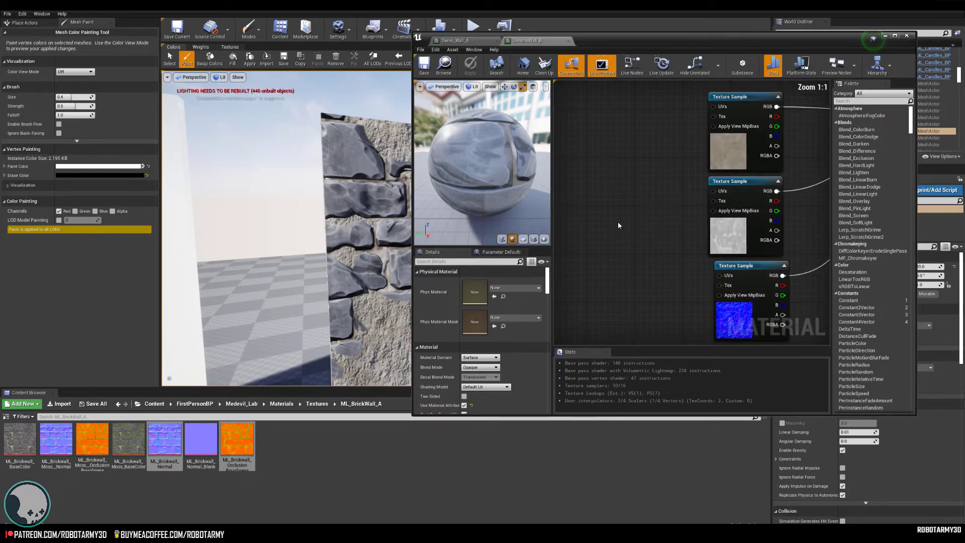
{"action": "right_click", "coordinate": [580, 214]}
{"action": "type", "text": "tex"}
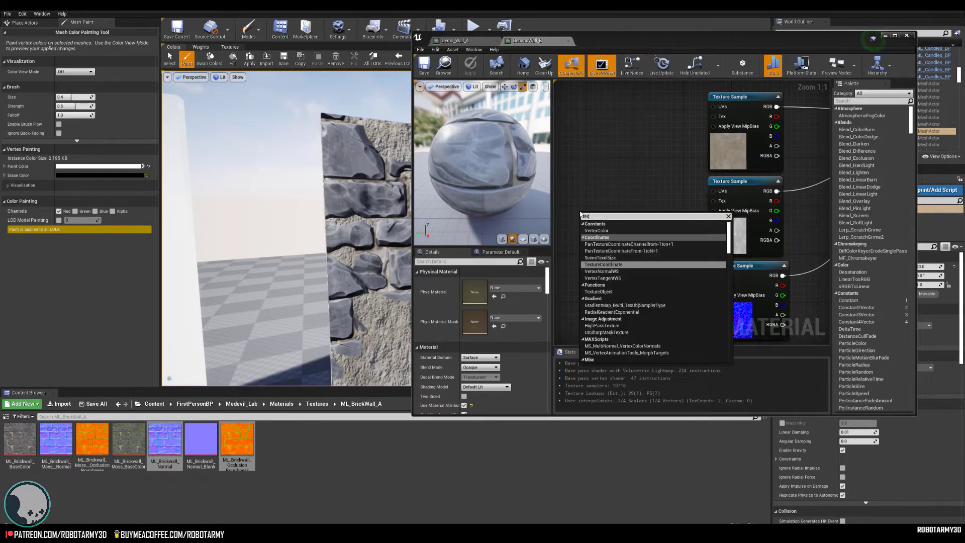
{"action": "left_click", "coordinate": [602, 265]}
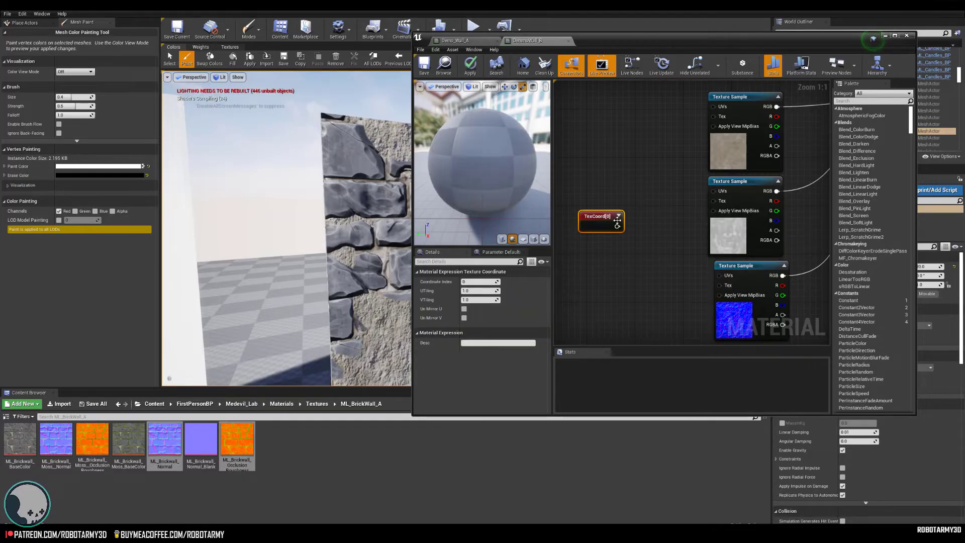
- Move the TexCoord node closer to the plaster samples and connect it to the UVs of all three
{"action": "left_click_drag", "start_coordinate": [603, 222], "coordinate": [671, 252]}
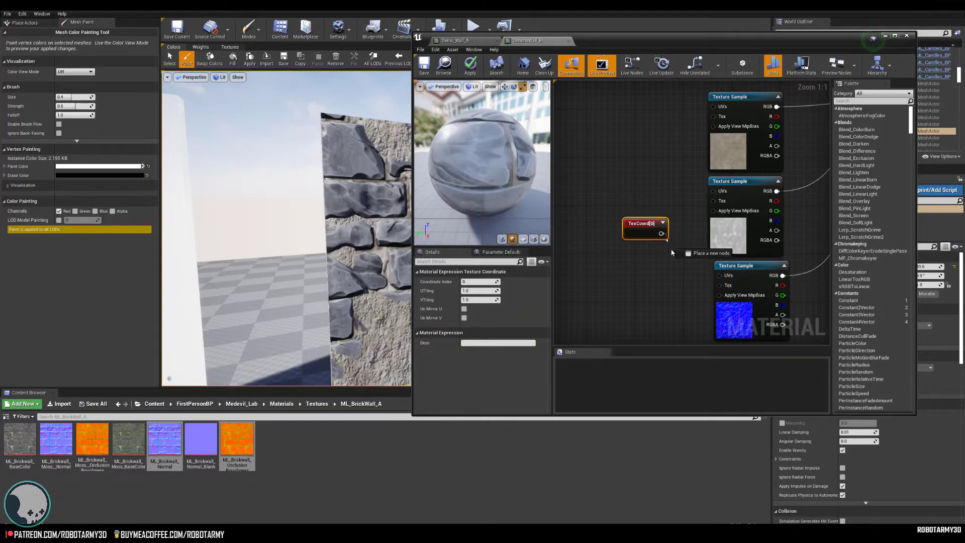
{"action": "left_click_drag", "start_coordinate": [714, 195], "coordinate": [713, 195]}
{"action": "left_click_drag", "start_coordinate": [661, 234], "coordinate": [720, 276]}
- Set the plaster TexCoord's UTiling and VTiling to 3 and apply the material change
{"action": "left_click", "coordinate": [495, 290]}
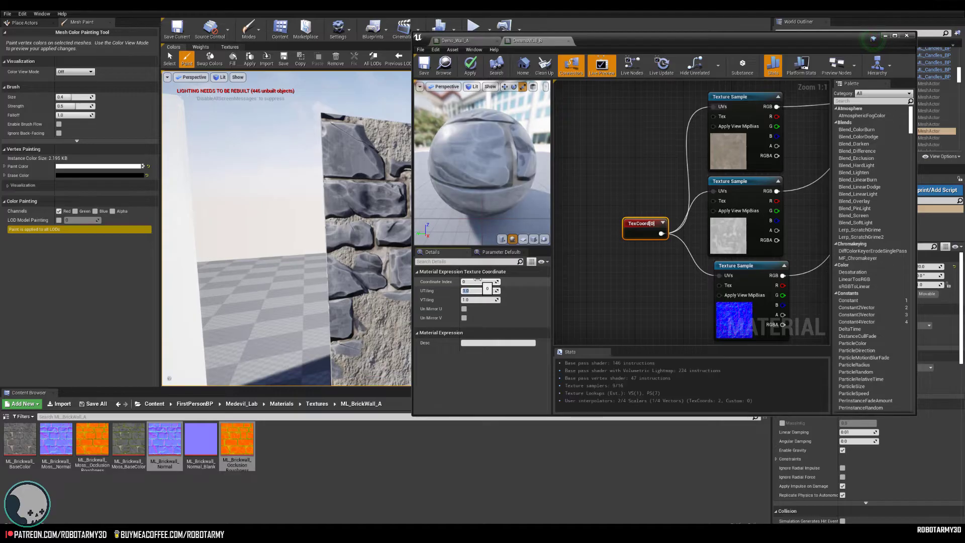
{"action": "type", "text": "3"}
{"action": "left_click", "coordinate": [472, 299]}
{"action": "type", "text": "3"}
{"action": "key", "text": "Return"}
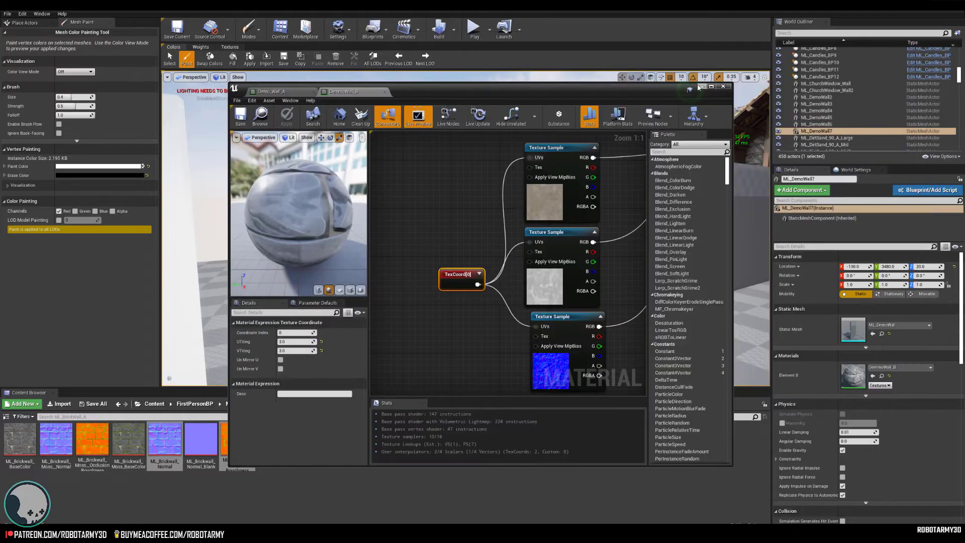
- Return to the level and assign the DemmoWall_B material to the plain gray sections of the long wall
{"action": "left_click", "coordinate": [702, 85]}
{"action": "mouse_move", "coordinate": [410, 149]}
{"action": "right_mouse_down"}
{"action": "mouse_move", "coordinate": [367, 158]}
{"action": "mouse_move", "coordinate": [417, 154]}
{"action": "mouse_move", "coordinate": [382, 161]}
{"action": "right_mouse_up"}
{"action": "right_click_drag", "start_coordinate": [464, 229], "coordinate": [405, 327]}
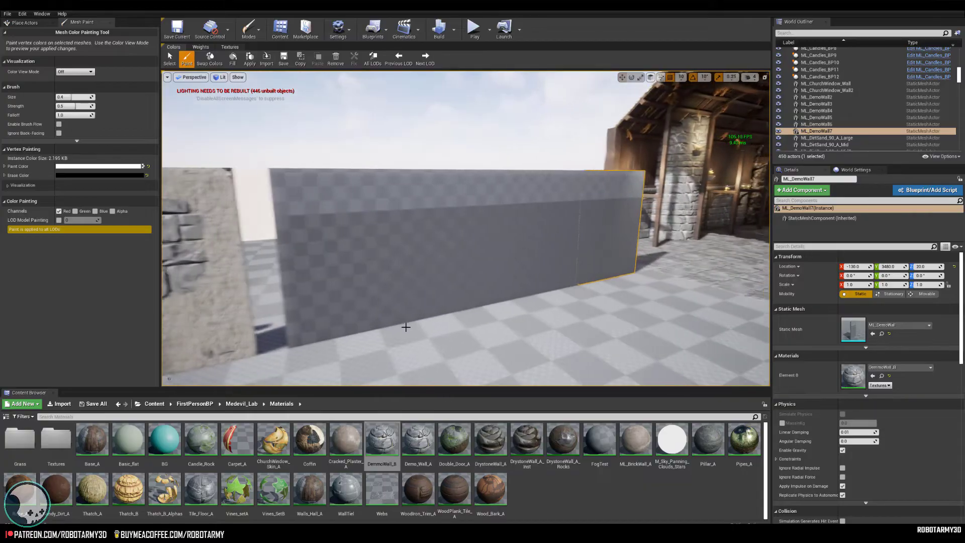
{"action": "left_click_drag", "start_coordinate": [382, 442], "coordinate": [534, 251]}
{"action": "left_click_drag", "start_coordinate": [388, 441], "coordinate": [585, 236]}
{"action": "mouse_move", "coordinate": [585, 236]}
{"action": "right_mouse_down"}
{"action": "mouse_move", "coordinate": [563, 229]}
{"action": "mouse_move", "coordinate": [593, 234]}
{"action": "right_mouse_up"}
{"action": "right_click_drag", "start_coordinate": [443, 292], "coordinate": [422, 270]}
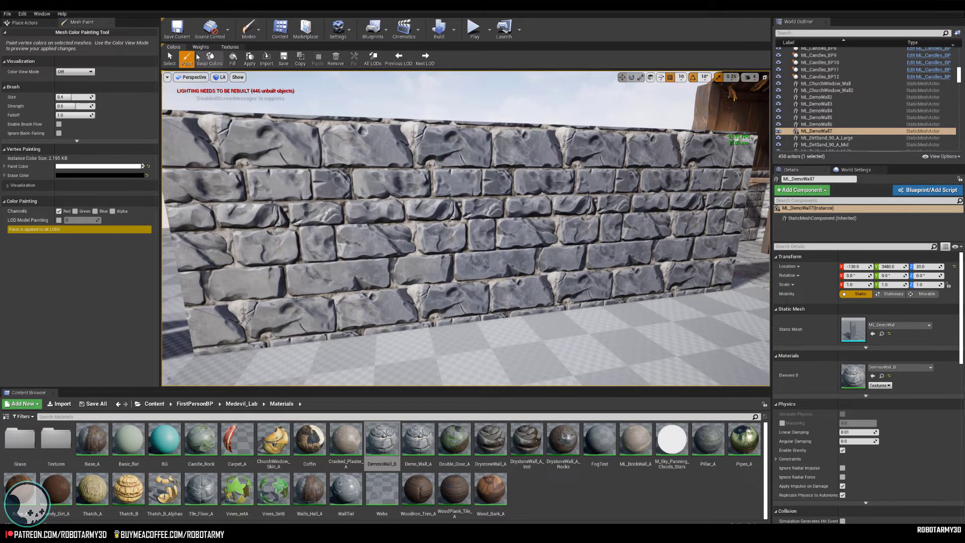
- Select the four adjoining sections of the long brick wall together for vertex painting
{"action": "left_click", "coordinate": [169, 59]}
{"action": "right_click_drag", "start_coordinate": [421, 197], "coordinate": [401, 219]}
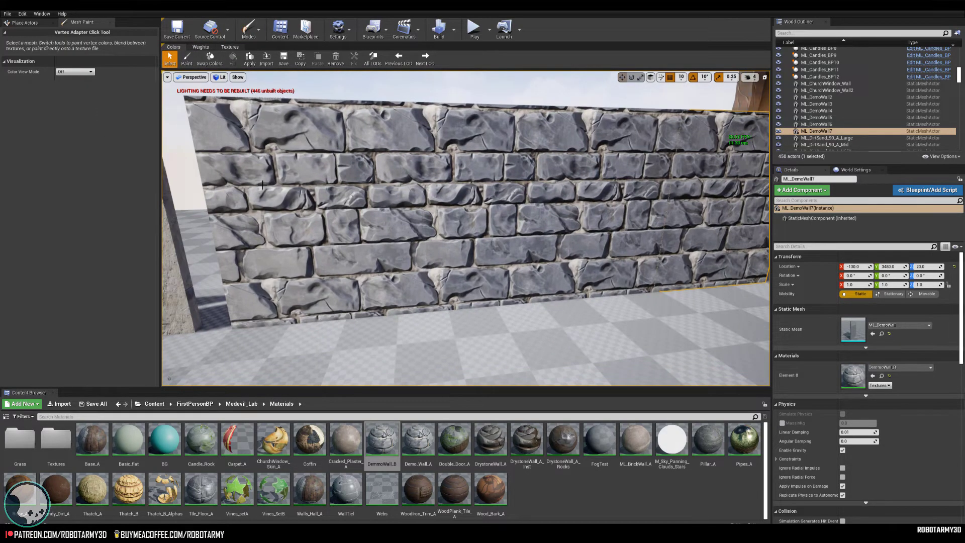
{"action": "left_click", "coordinate": [421, 197]}
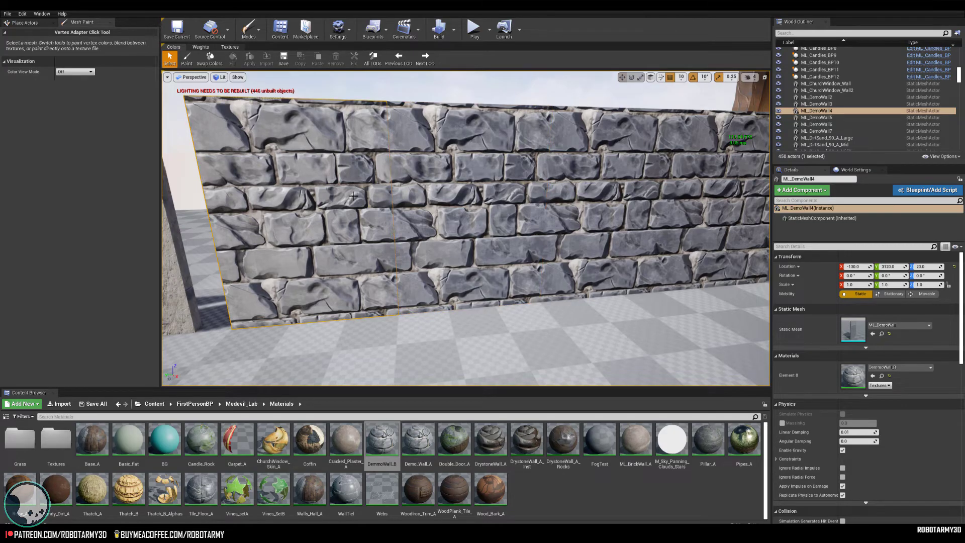
{"action": "left_click", "coordinate": [445, 179], "text": "ctrl"}
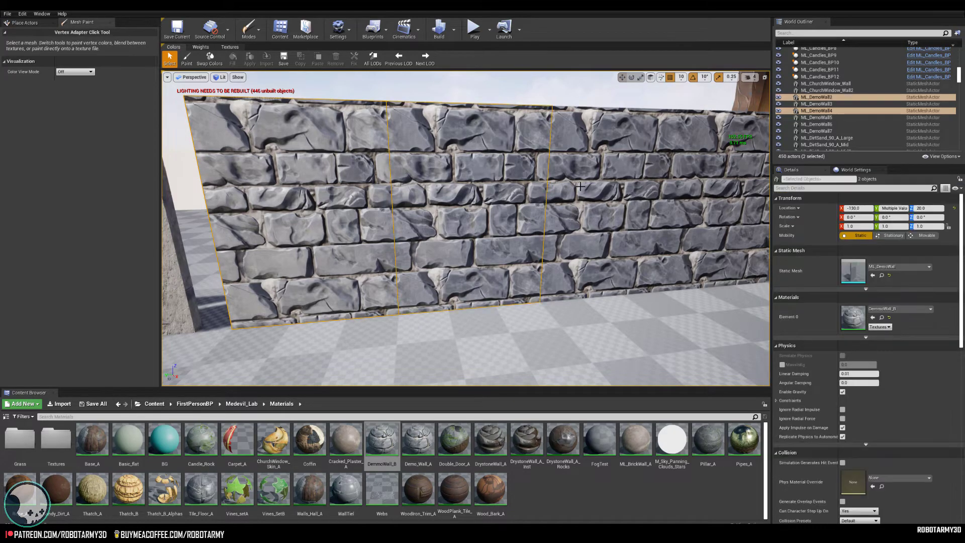
{"action": "left_click", "coordinate": [639, 203], "text": "ctrl"}
{"action": "left_click", "coordinate": [719, 201], "text": "ctrl"}
{"action": "right_click_drag", "start_coordinate": [465, 228], "coordinate": [360, 217]}
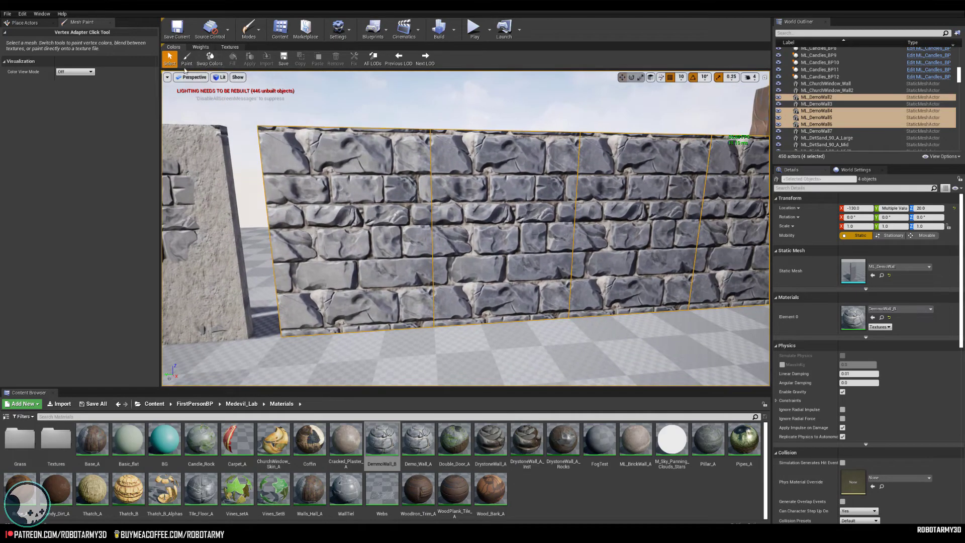
- Resize the vertex paint brush, swap the paint color to black, and paint plaster along the base of the selected walls
{"action": "left_click", "coordinate": [187, 59]}
{"action": "scroll", "coordinate": [345, 183], "scroll_direction": "up", "scroll_amount": 2}
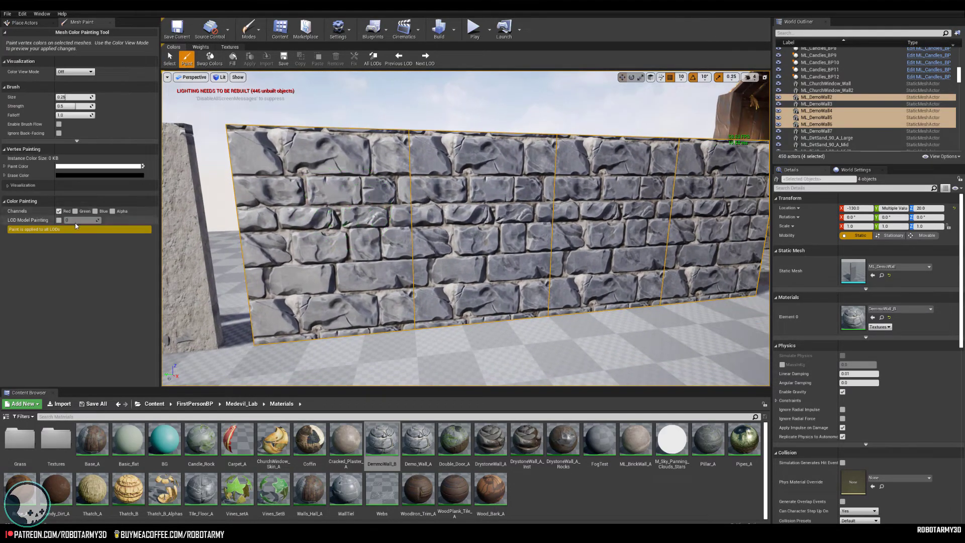
{"action": "mouse_move", "coordinate": [309, 216]}
{"action": "right_mouse_down"}
{"action": "mouse_move", "coordinate": [297, 216]}
{"action": "mouse_move", "coordinate": [297, 232]}
{"action": "right_mouse_up"}
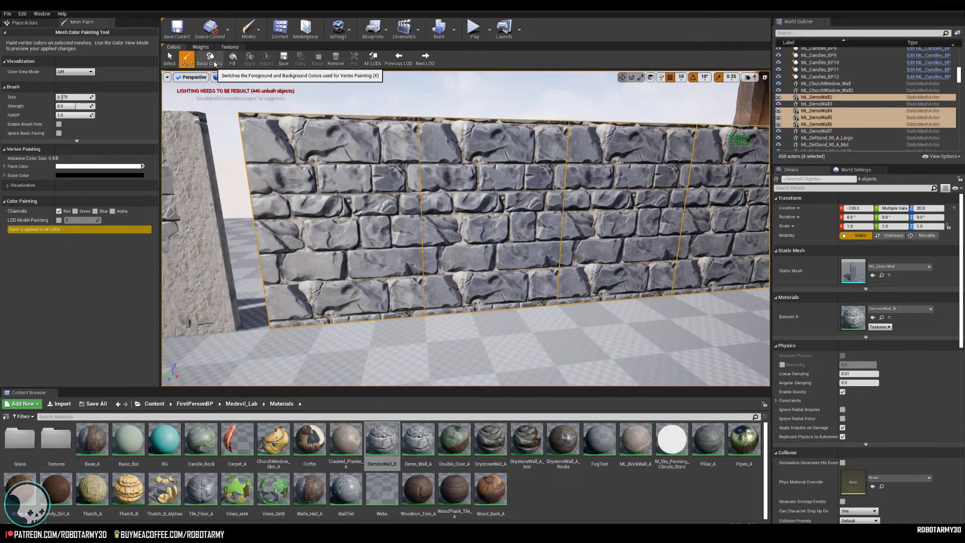
{"action": "key", "text": "x"}
{"action": "mouse_move", "coordinate": [381, 313]}
{"action": "left_mouse_down"}
{"action": "mouse_move", "coordinate": [435, 276]}
{"action": "mouse_move", "coordinate": [489, 296]}
{"action": "mouse_move", "coordinate": [565, 300]}
{"action": "left_mouse_up"}
{"action": "right_click_drag", "start_coordinate": [566, 300], "coordinate": [548, 301]}
{"action": "key", "text": "d"}
{"action": "right_click_drag", "start_coordinate": [414, 309], "coordinate": [414, 310]}
{"action": "key", "text": "d"}
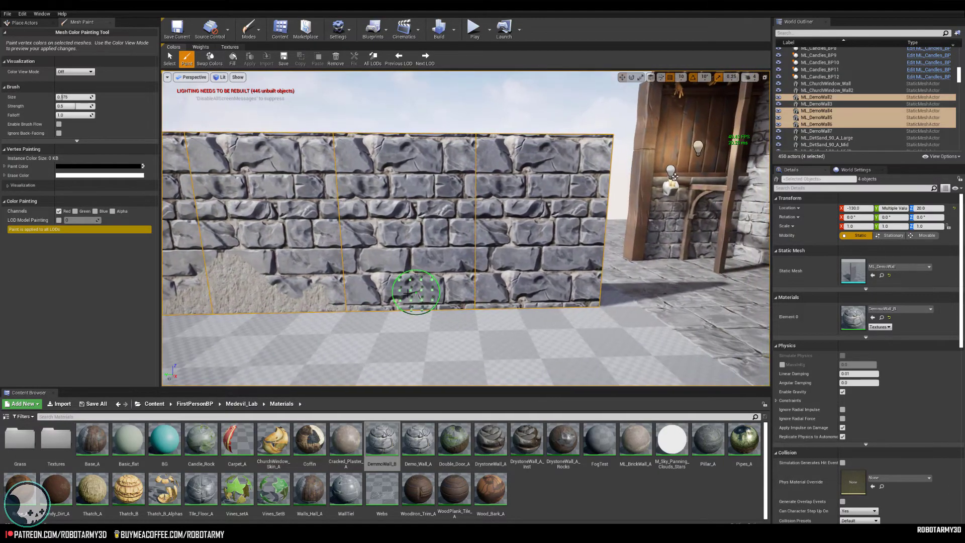
{"action": "mouse_move", "coordinate": [415, 291]}
{"action": "left_mouse_down"}
{"action": "mouse_move", "coordinate": [499, 293]}
{"action": "mouse_move", "coordinate": [600, 273]}
{"action": "left_mouse_up"}
- Paint plaster patches over the upper and middle brick courses of the selected wall sections
{"action": "mouse_move", "coordinate": [606, 205]}
{"action": "left_mouse_down"}
{"action": "mouse_move", "coordinate": [611, 145]}
{"action": "mouse_move", "coordinate": [563, 182]}
{"action": "mouse_move", "coordinate": [488, 205]}
{"action": "left_mouse_up"}
{"action": "left_click_drag", "start_coordinate": [470, 171], "coordinate": [382, 166]}
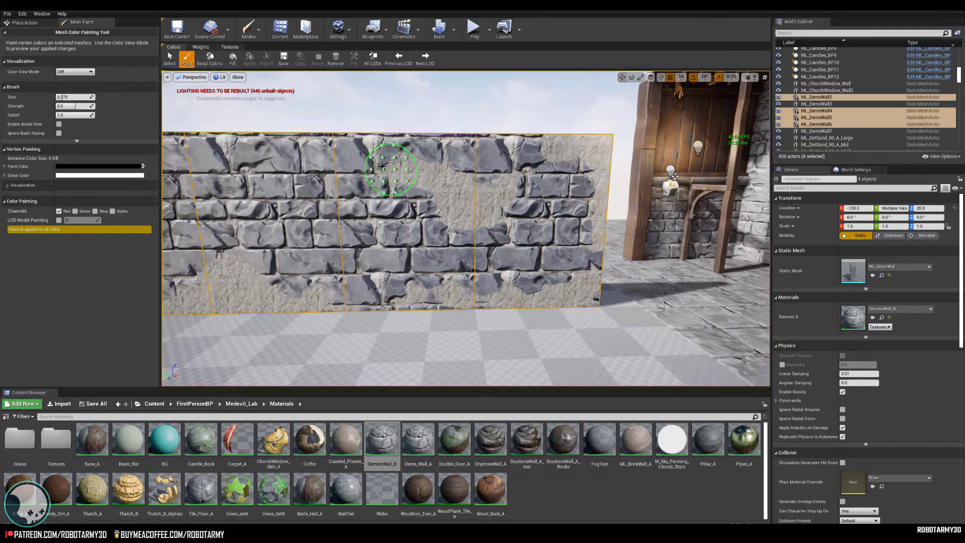
{"action": "key", "text": "a"}
{"action": "mouse_move", "coordinate": [361, 153]}
{"action": "right_mouse_down"}
{"action": "mouse_move", "coordinate": [384, 160]}
{"action": "mouse_move", "coordinate": [372, 174]}
{"action": "right_mouse_up"}
{"action": "left_click_drag", "start_coordinate": [373, 173], "coordinate": [385, 190]}
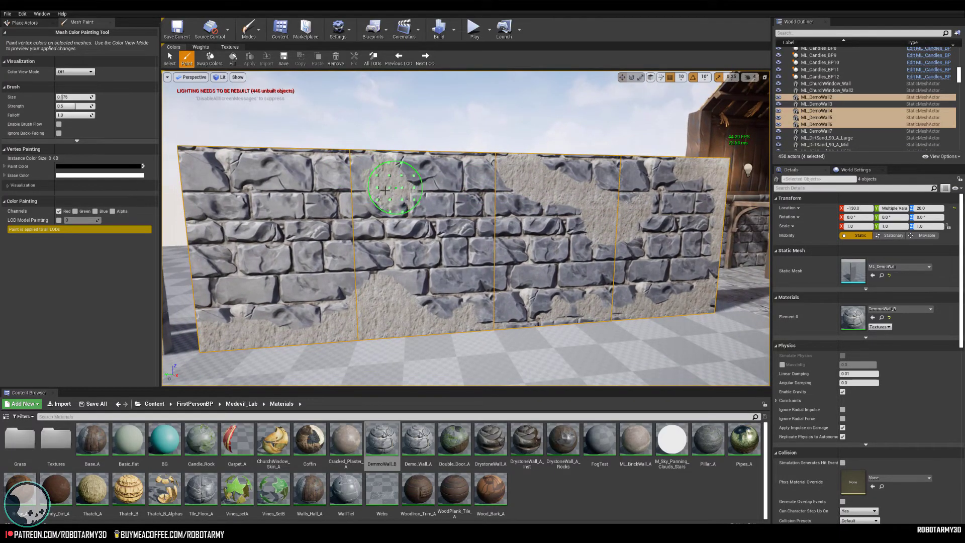
{"action": "mouse_move", "coordinate": [362, 241]}
{"action": "left_mouse_down"}
{"action": "mouse_move", "coordinate": [309, 281]}
{"action": "mouse_move", "coordinate": [306, 211]}
{"action": "mouse_move", "coordinate": [463, 170]}
{"action": "mouse_move", "coordinate": [467, 271]}
{"action": "mouse_move", "coordinate": [378, 281]}
{"action": "left_mouse_up"}
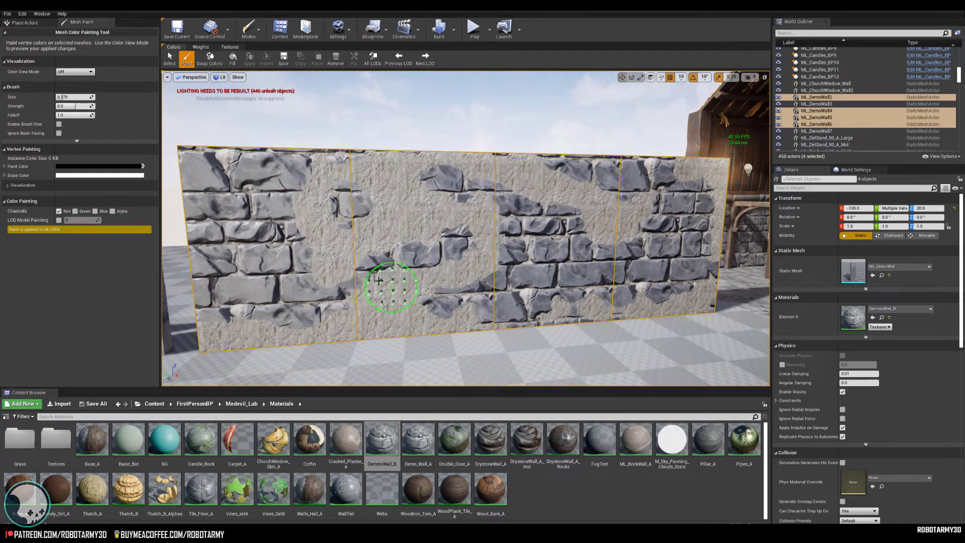
- Extend the plaster over the lower courses and both ends of the long wall, leaving scattered brick patches
{"action": "left_click_drag", "start_coordinate": [448, 285], "coordinate": [540, 276]}
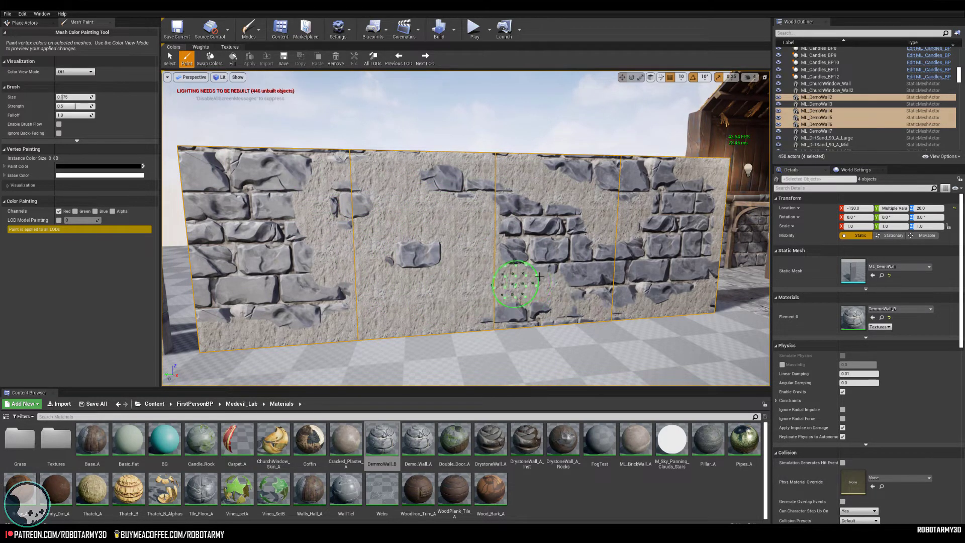
{"action": "left_click_drag", "start_coordinate": [238, 275], "coordinate": [227, 258]}
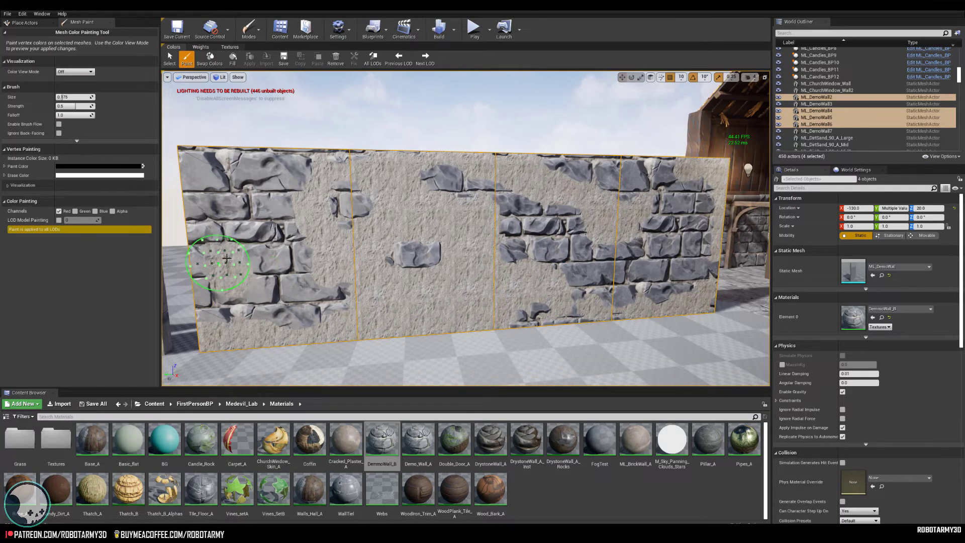
{"action": "right_click_drag", "start_coordinate": [199, 247], "coordinate": [404, 221]}
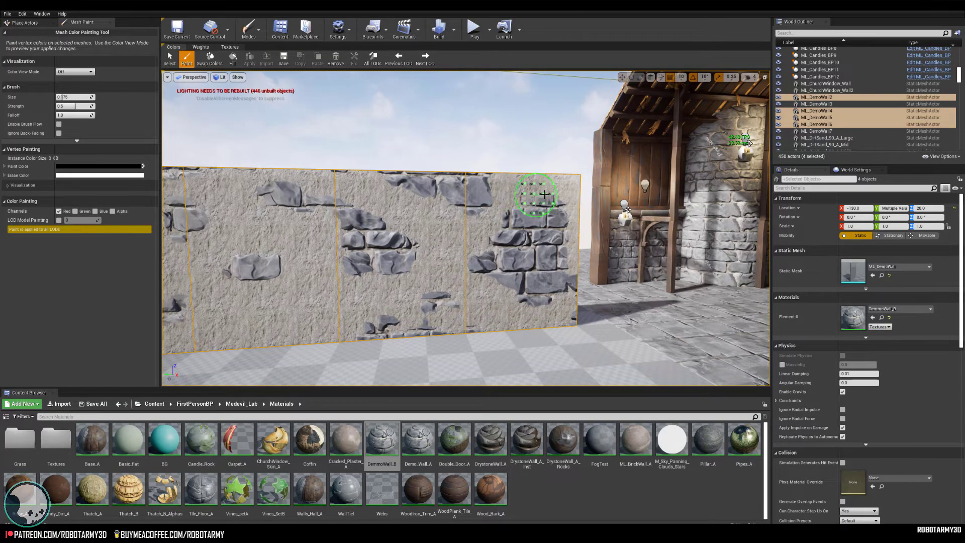
{"action": "right_click_drag", "start_coordinate": [570, 285], "coordinate": [561, 285]}
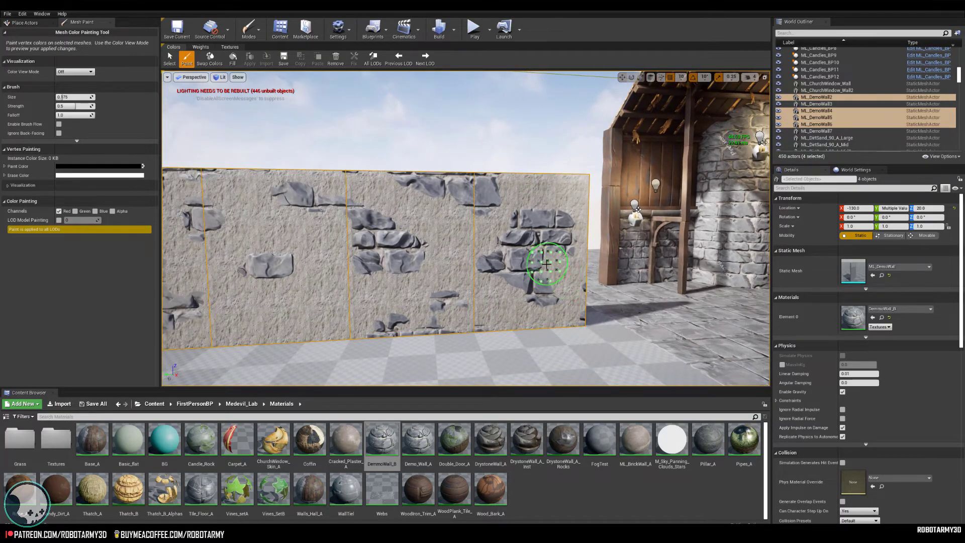
{"action": "right_click_drag", "start_coordinate": [528, 261], "coordinate": [589, 276]}
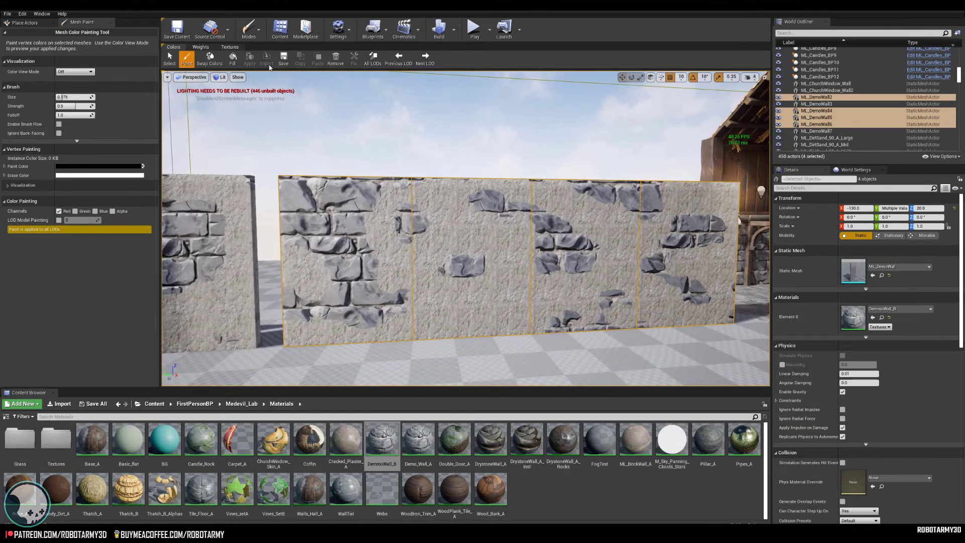
- Swap the paint color back to white and paint extra exposed brick patches into the plastered wall sections
{"action": "left_click", "coordinate": [210, 59]}
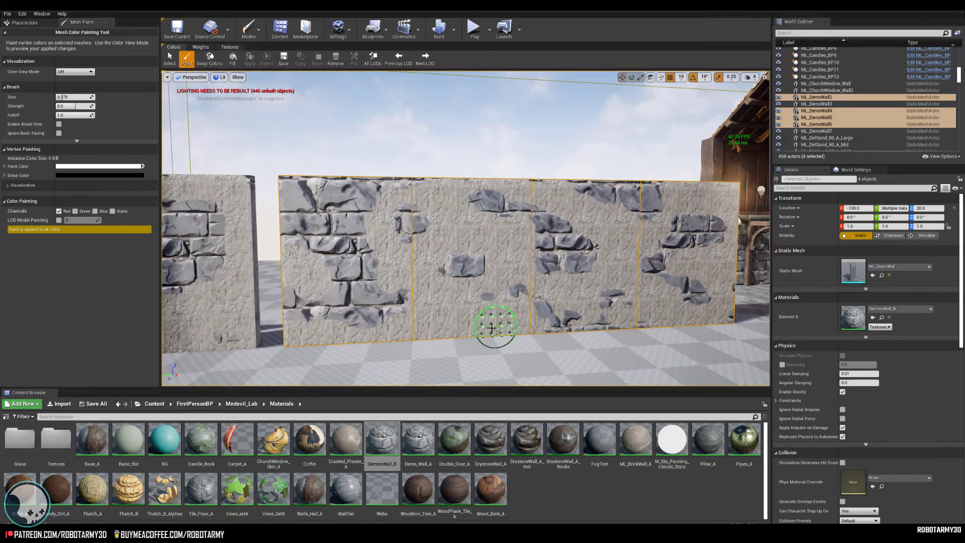
{"action": "right_click_drag", "start_coordinate": [434, 265], "coordinate": [424, 306]}
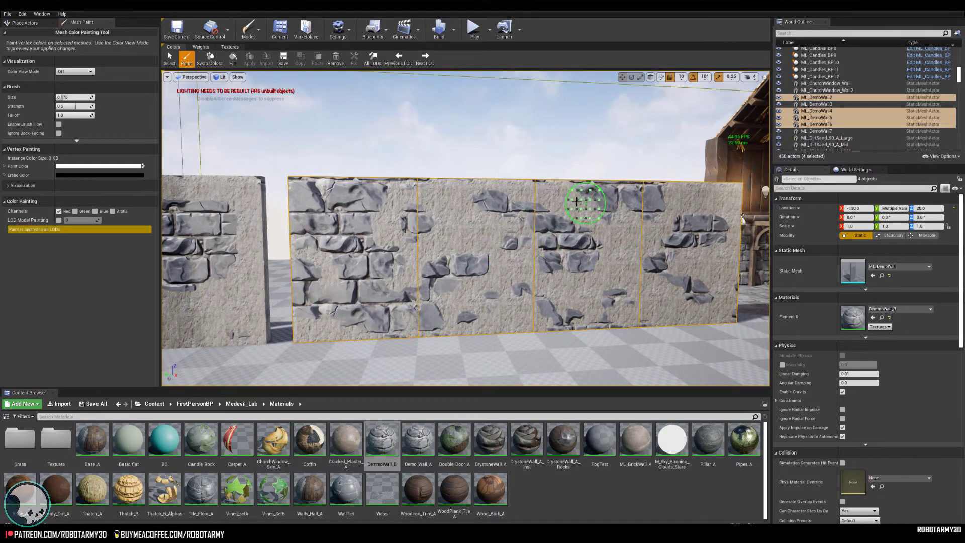
{"action": "left_click_drag", "start_coordinate": [577, 201], "coordinate": [622, 271]}
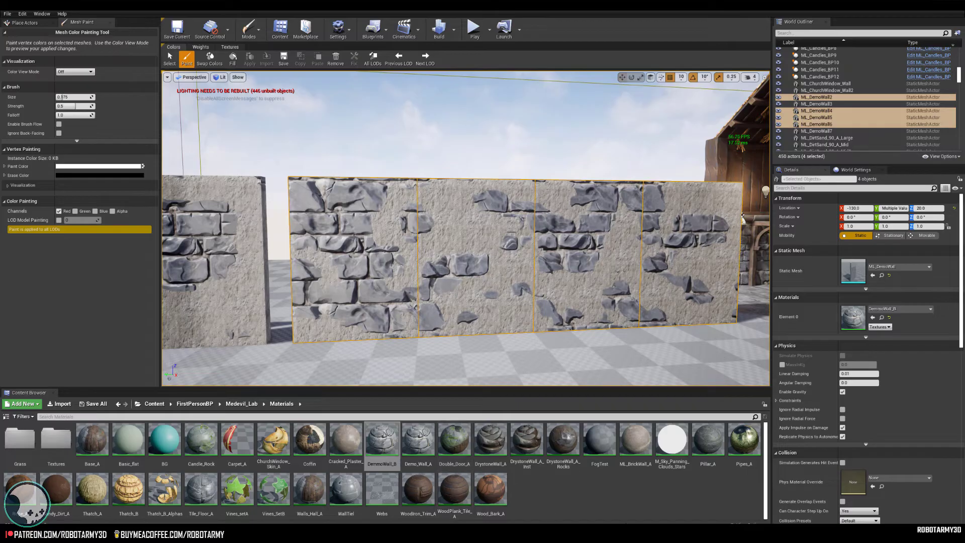
- Open the DemmoWall_B material, set its Contrast parameter's default value to about 1.76 and apply the change
{"action": "double_click", "coordinate": [382, 439]}
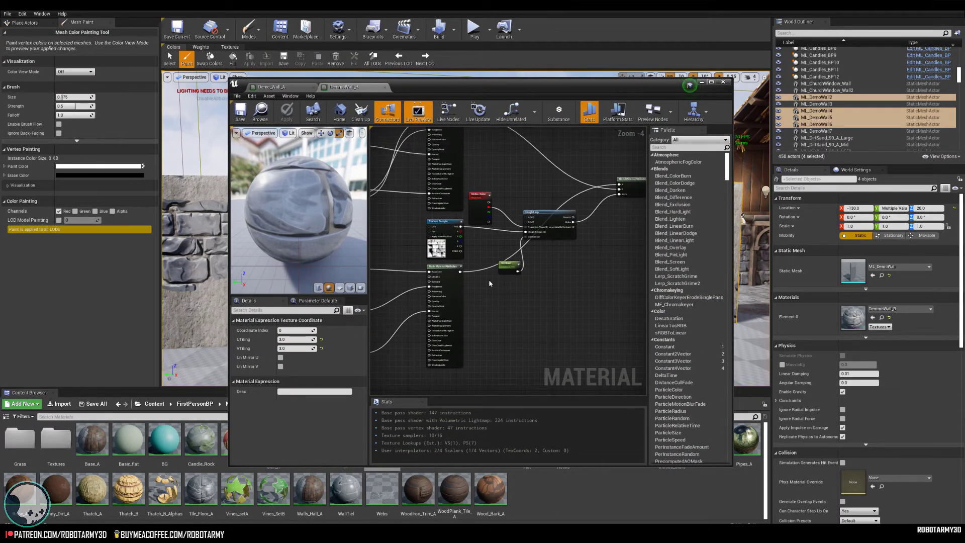
{"action": "left_click", "coordinate": [507, 265]}
{"action": "left_click_drag", "start_coordinate": [526, 94], "coordinate": [871, 72]}
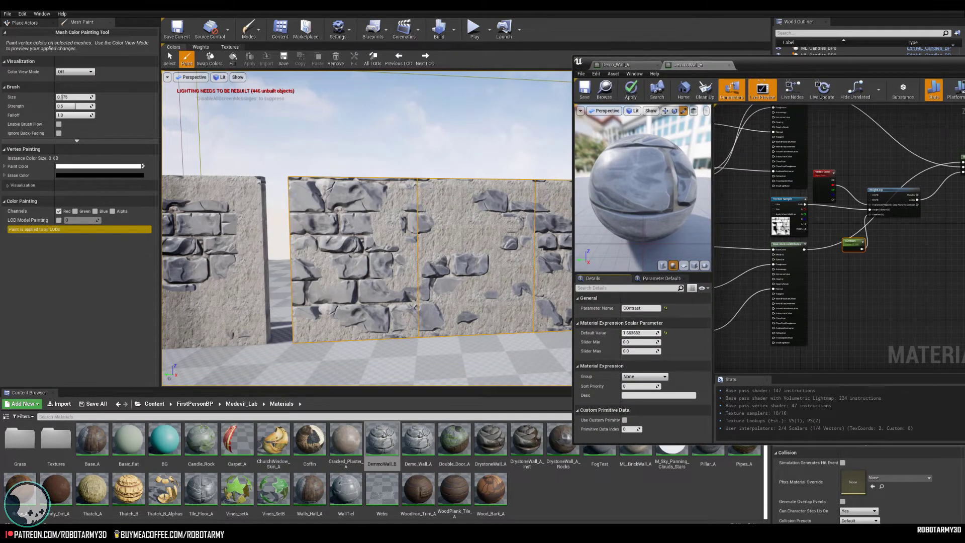
{"action": "left_click_drag", "start_coordinate": [638, 333], "coordinate": [618, 332]}
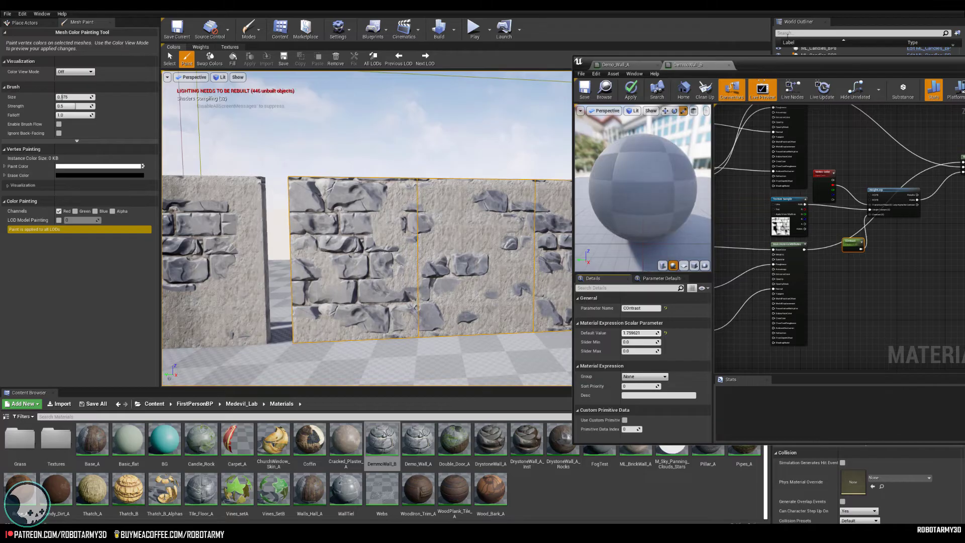
{"action": "left_click_drag", "start_coordinate": [798, 64], "coordinate": [614, 132]}
- Inspect the updated brick and plaster blend on the demo wall sections up close
{"action": "left_click", "coordinate": [448, 157]}
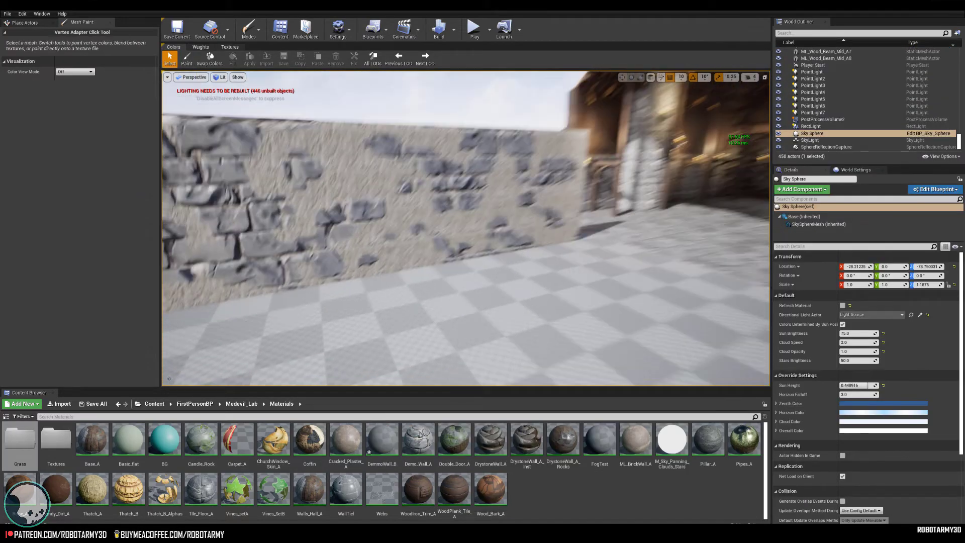
{"action": "mouse_move", "coordinate": [369, 194]}
{"action": "right_mouse_down"}
{"action": "mouse_move", "coordinate": [307, 184]}
{"action": "mouse_move", "coordinate": [369, 194]}
{"action": "right_mouse_up"}
{"action": "left_click", "coordinate": [385, 210]}
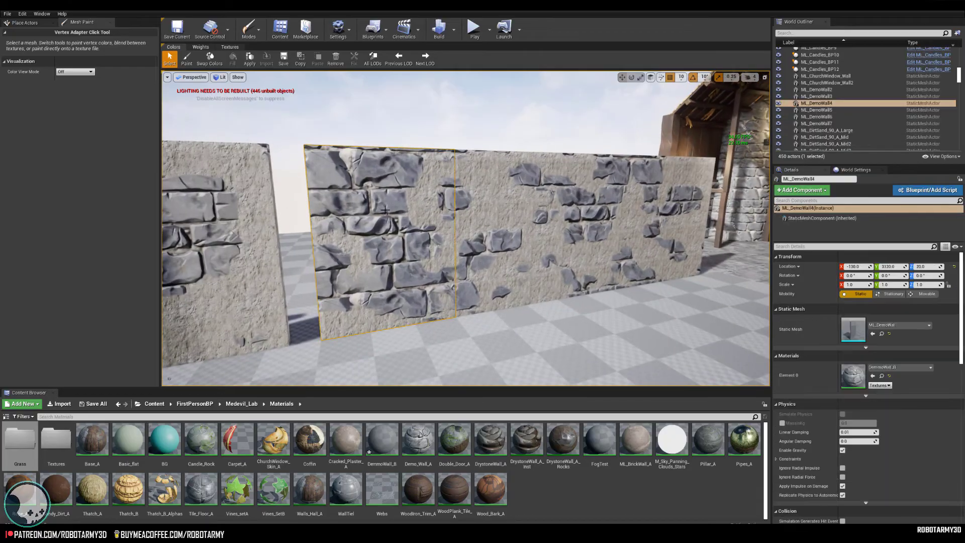
{"action": "left_click", "coordinate": [482, 242]}
{"action": "right_click_drag", "start_coordinate": [483, 242], "coordinate": [556, 287]}
{"action": "right_click_drag", "start_coordinate": [390, 200], "coordinate": [389, 201]}
{"action": "right_click_drag", "start_coordinate": [487, 252], "coordinate": [501, 229]}
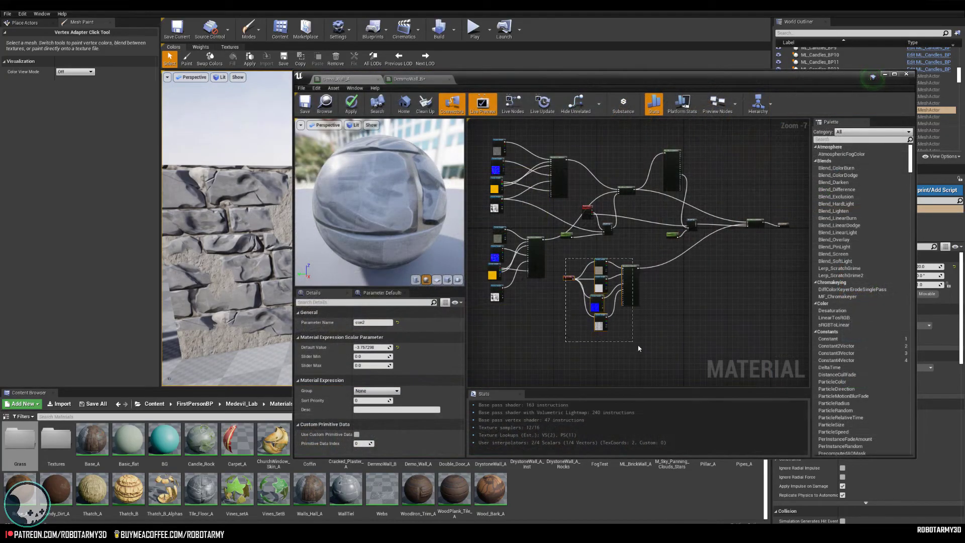
- In the Demo_Wall_A graph, move the third layer's node group away from the HeightLerp nodes and examine the brick layers' texture samples
{"action": "left_click_drag", "start_coordinate": [638, 348], "coordinate": [638, 348]}
{"action": "left_click_drag", "start_coordinate": [628, 270], "coordinate": [717, 270]}
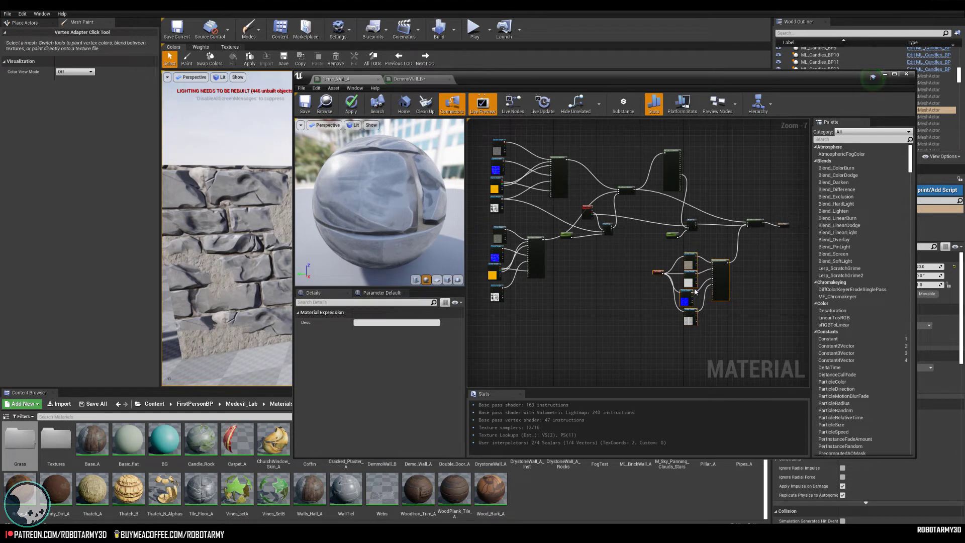
{"action": "scroll", "coordinate": [605, 243], "scroll_direction": "up", "scroll_amount": 8}
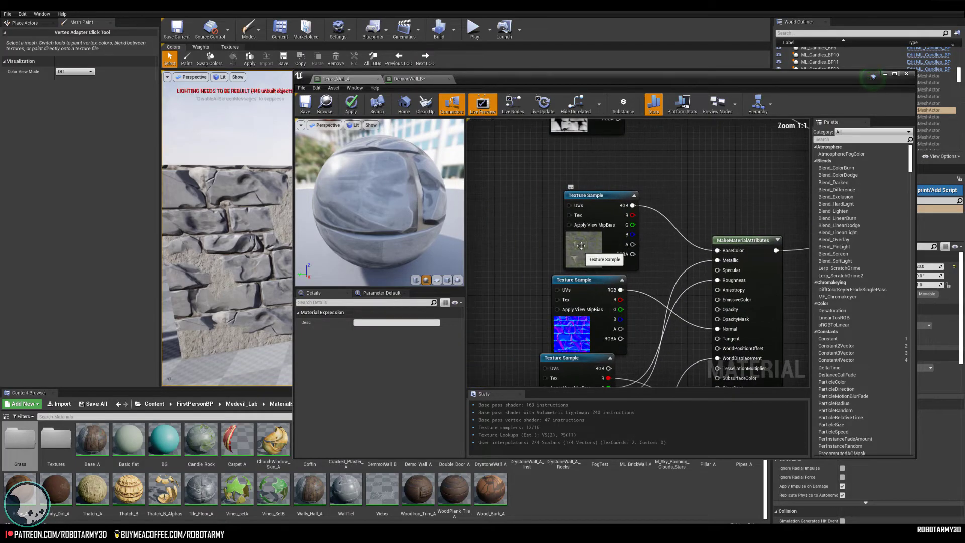
{"action": "right_click_drag", "start_coordinate": [689, 176], "coordinate": [681, 306]}
{"action": "right_click_drag", "start_coordinate": [654, 149], "coordinate": [660, 304]}
{"action": "right_click_drag", "start_coordinate": [588, 155], "coordinate": [576, 218]}
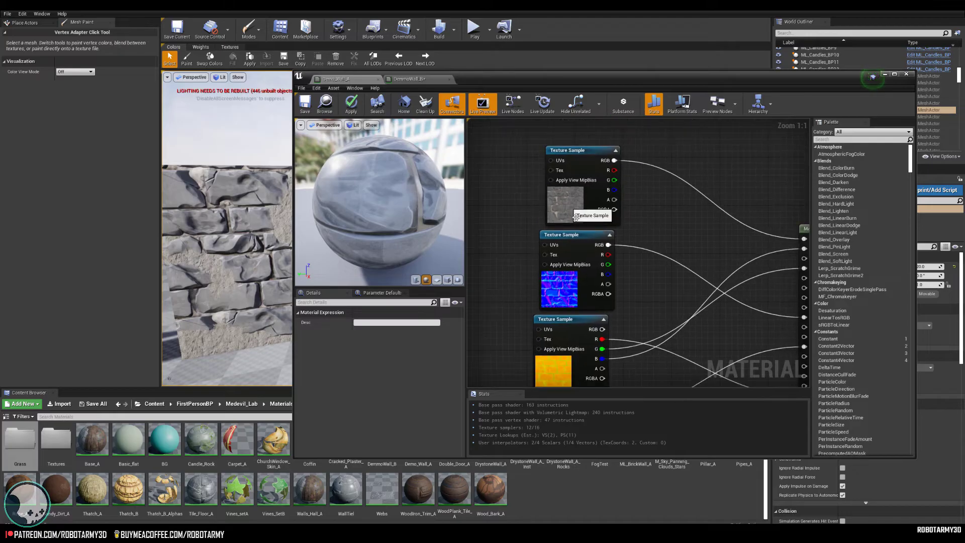
{"action": "scroll", "coordinate": [577, 217], "scroll_direction": "down", "scroll_amount": 7}
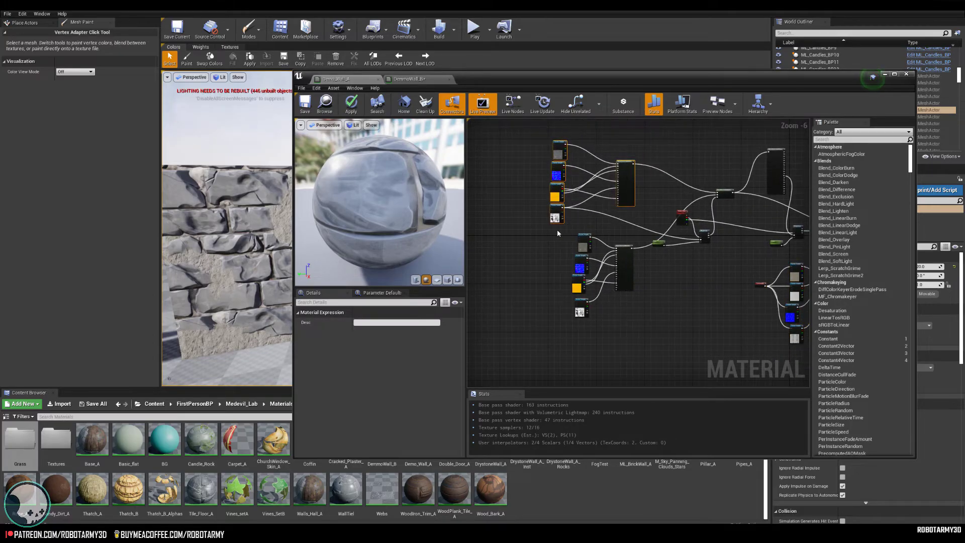
- Examine the brick layers' height textures and their WorldDisplacement connections into the MakeMaterialAttributes nodes
{"action": "scroll", "coordinate": [557, 229], "scroll_direction": "up", "scroll_amount": 5}
{"action": "left_click", "coordinate": [628, 215]}
{"action": "right_click_drag", "start_coordinate": [635, 189], "coordinate": [609, 258]}
{"action": "mouse_move", "coordinate": [537, 218]}
{"action": "left_mouse_down"}
{"action": "mouse_move", "coordinate": [536, 231]}
{"action": "mouse_move", "coordinate": [542, 224]}
{"action": "left_mouse_up"}
{"action": "right_click_drag", "start_coordinate": [656, 200], "coordinate": [663, 136]}
{"action": "right_click_drag", "start_coordinate": [643, 251], "coordinate": [645, 32]}
{"action": "right_click_drag", "start_coordinate": [613, 296], "coordinate": [550, 366]}
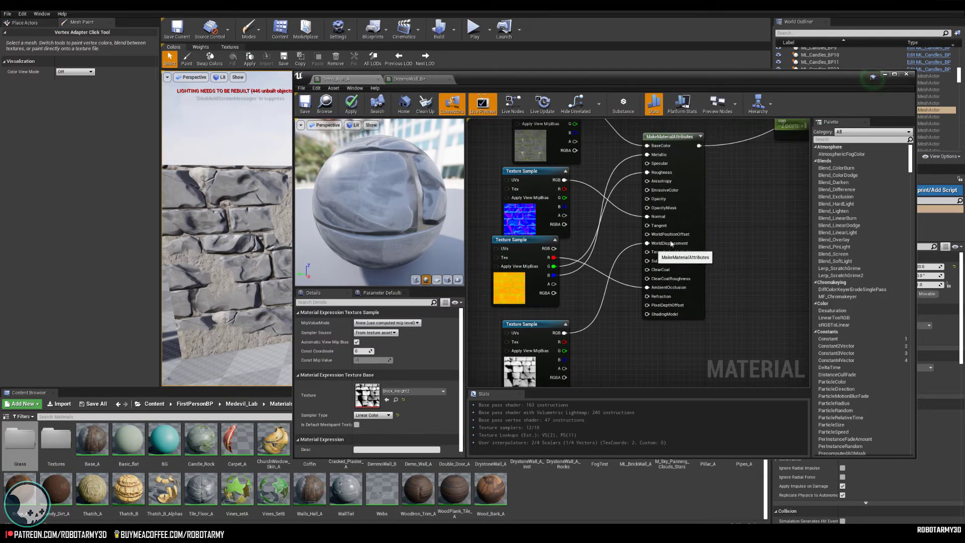
{"action": "right_click_drag", "start_coordinate": [730, 216], "coordinate": [611, 311]}
{"action": "right_click_drag", "start_coordinate": [566, 165], "coordinate": [547, 245]}
{"action": "scroll", "coordinate": [628, 273], "scroll_direction": "down", "scroll_amount": 2}
{"action": "right_click_drag", "start_coordinate": [640, 261], "coordinate": [544, 249]}
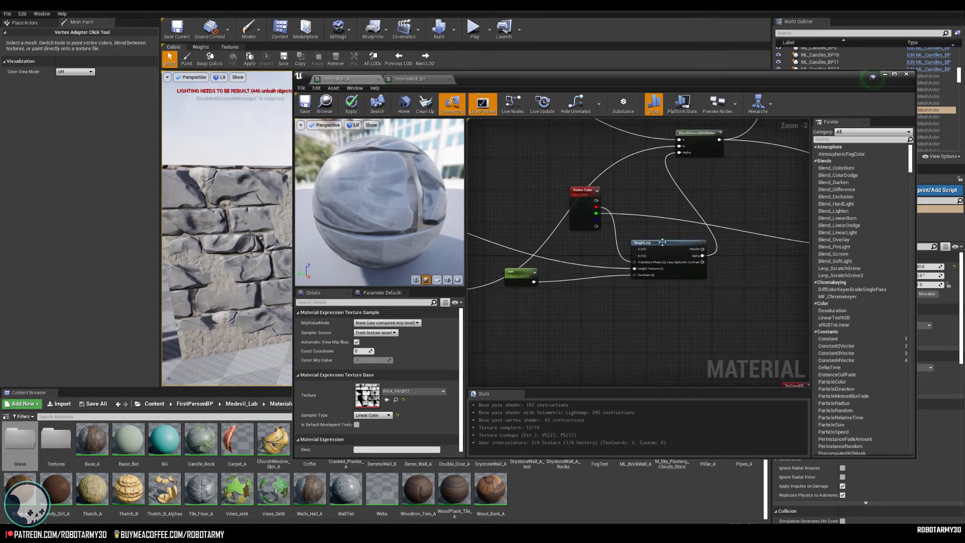
- Reposition the con parameter closer to the first HeightLerp and the Vertex Color node farther from it
{"action": "left_click", "coordinate": [654, 243]}
{"action": "left_click_drag", "start_coordinate": [518, 273], "coordinate": [556, 279]}
{"action": "right_click_drag", "start_coordinate": [540, 261], "coordinate": [804, 281]}
{"action": "right_click_drag", "start_coordinate": [672, 346], "coordinate": [629, 246]}
{"action": "scroll", "coordinate": [629, 246], "scroll_direction": "down", "scroll_amount": 2}
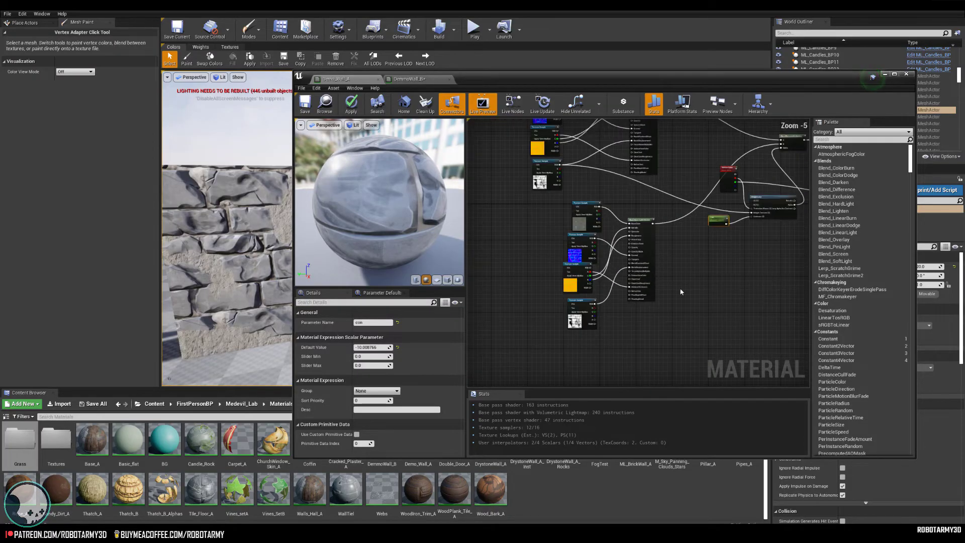
{"action": "right_click_drag", "start_coordinate": [762, 193], "coordinate": [650, 245]}
{"action": "scroll", "coordinate": [650, 245], "scroll_direction": "up", "scroll_amount": 3}
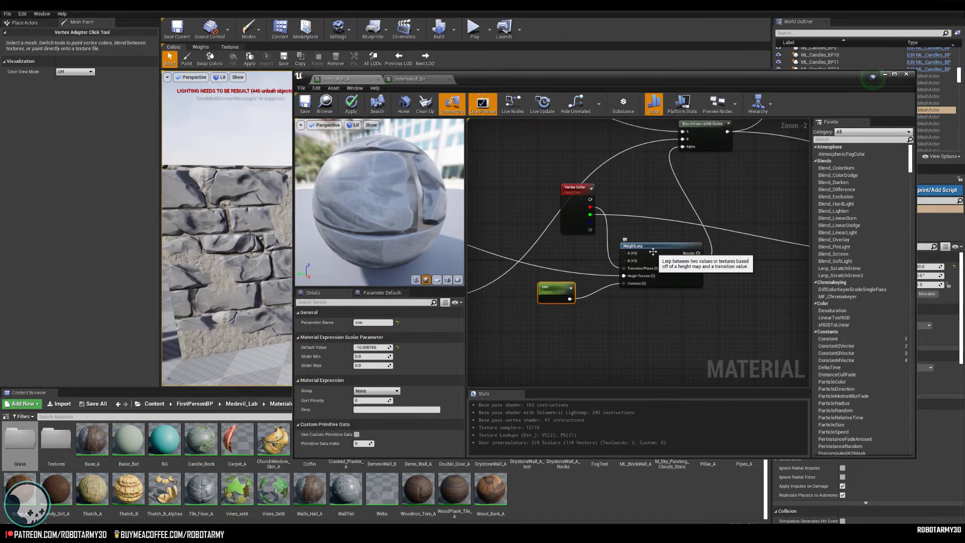
{"action": "left_click_drag", "start_coordinate": [651, 247], "coordinate": [647, 247]}
{"action": "left_click_drag", "start_coordinate": [573, 188], "coordinate": [522, 198]}
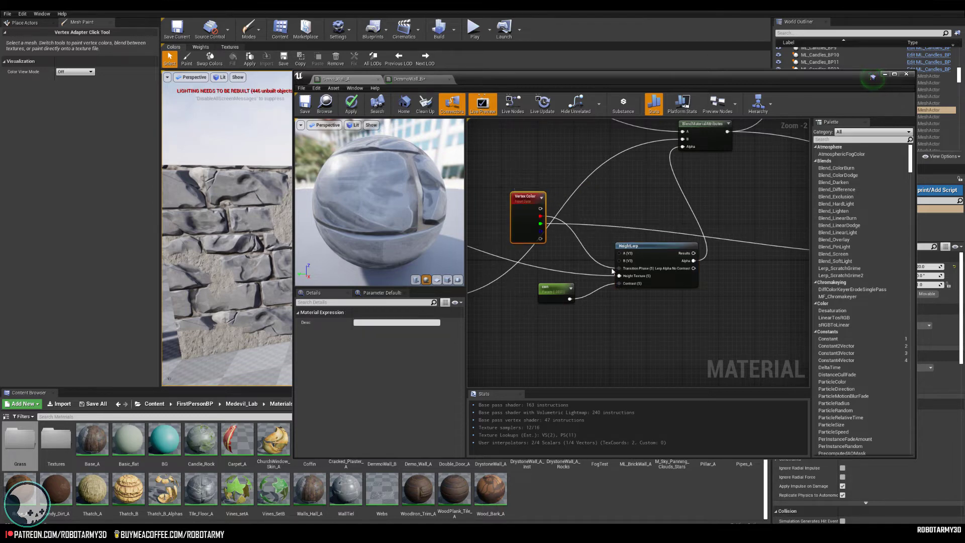
- Examine the first BlendMaterialAttributes node and follow its output to the BreakMaterialAttributes node
{"action": "right_click_drag", "start_coordinate": [613, 272], "coordinate": [513, 338]}
{"action": "left_click", "coordinate": [616, 198]}
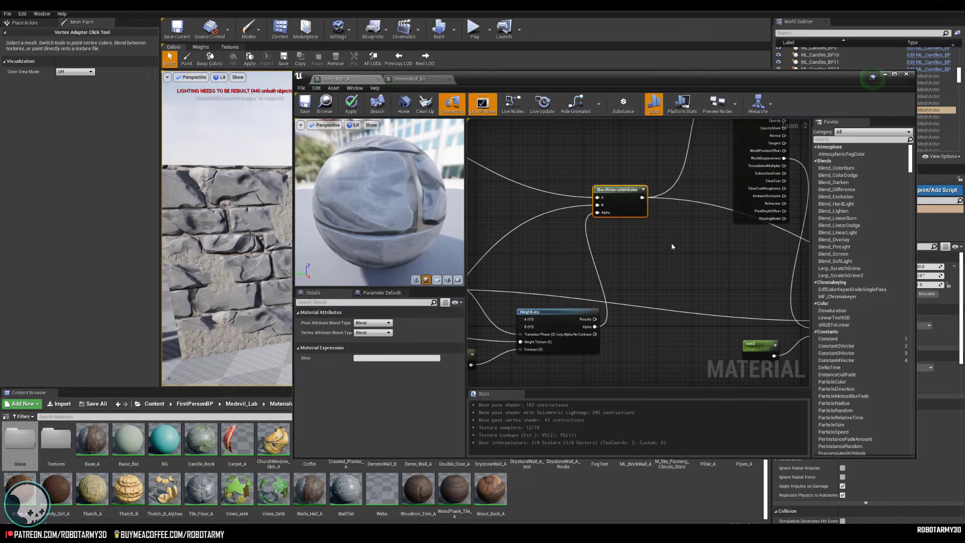
{"action": "right_click_drag", "start_coordinate": [679, 252], "coordinate": [620, 283]}
{"action": "scroll", "coordinate": [620, 283], "scroll_direction": "down", "scroll_amount": 1}
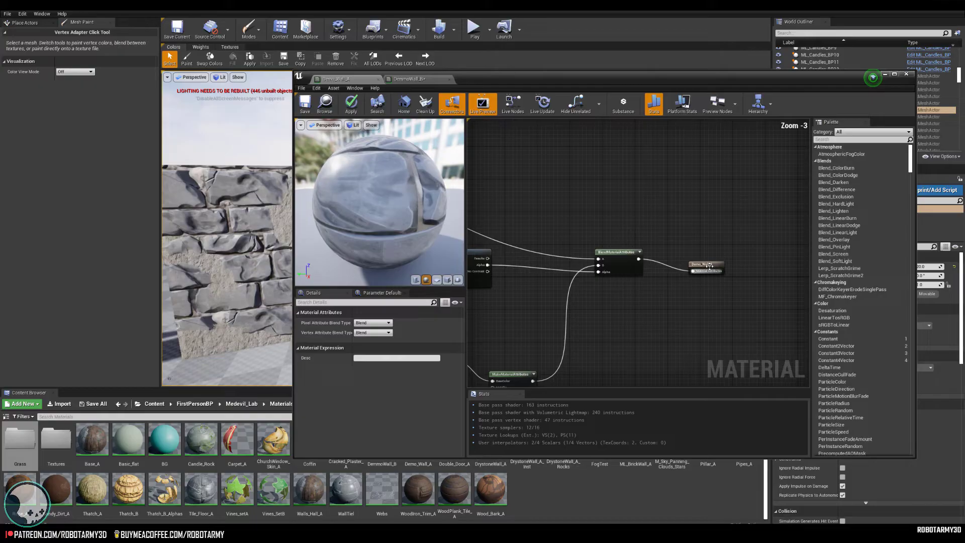
{"action": "scroll", "coordinate": [623, 226], "scroll_direction": "up", "scroll_amount": 2}
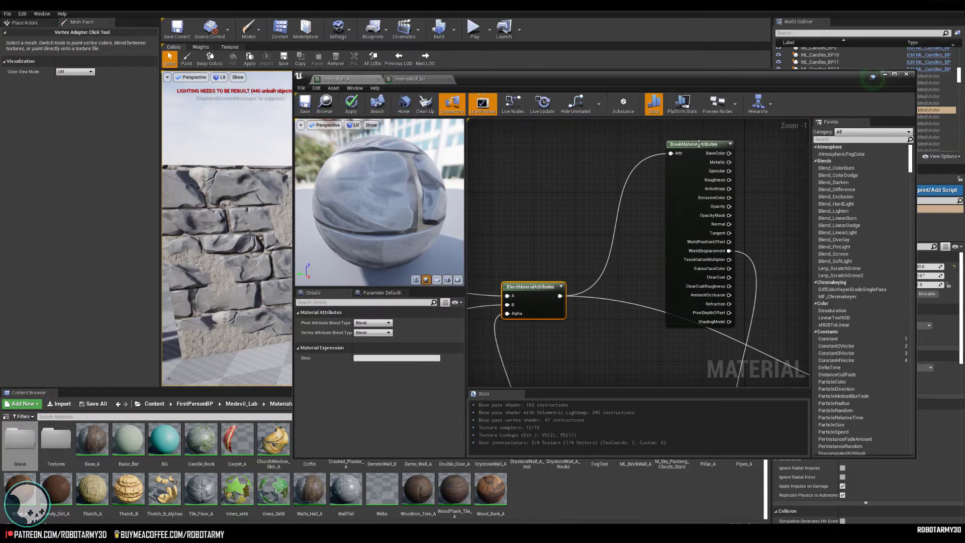
{"action": "right_click_drag", "start_coordinate": [693, 150], "coordinate": [704, 174]}
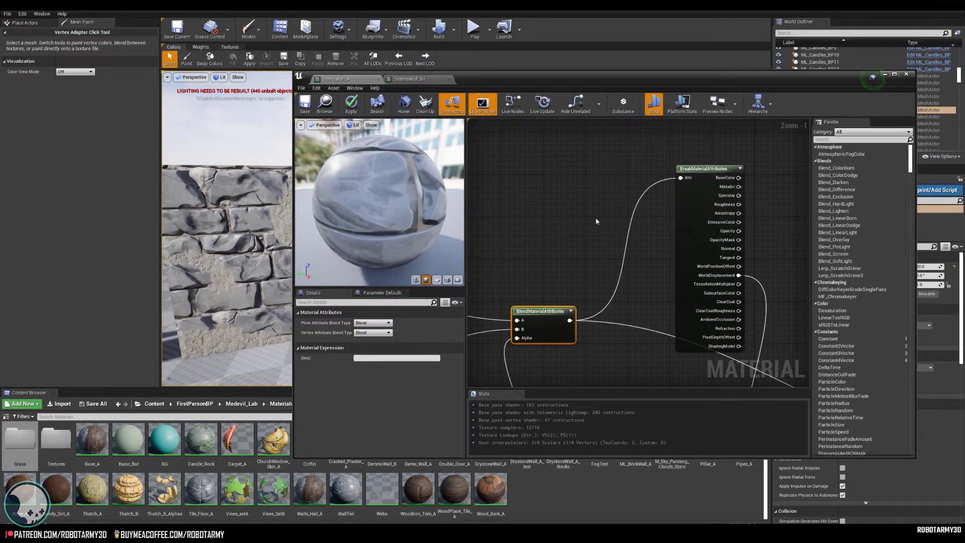
- Compare the first layer's MakeMaterialAttributes inputs with the BreakMaterialAttributes outputs, focusing on WorldDisplacement
{"action": "scroll", "coordinate": [596, 221], "scroll_direction": "down", "scroll_amount": 2}
{"action": "right_click_drag", "start_coordinate": [596, 221], "coordinate": [799, 226]}
{"action": "right_click_drag", "start_coordinate": [508, 231], "coordinate": [696, 203]}
{"action": "scroll", "coordinate": [696, 202], "scroll_direction": "up", "scroll_amount": 3}
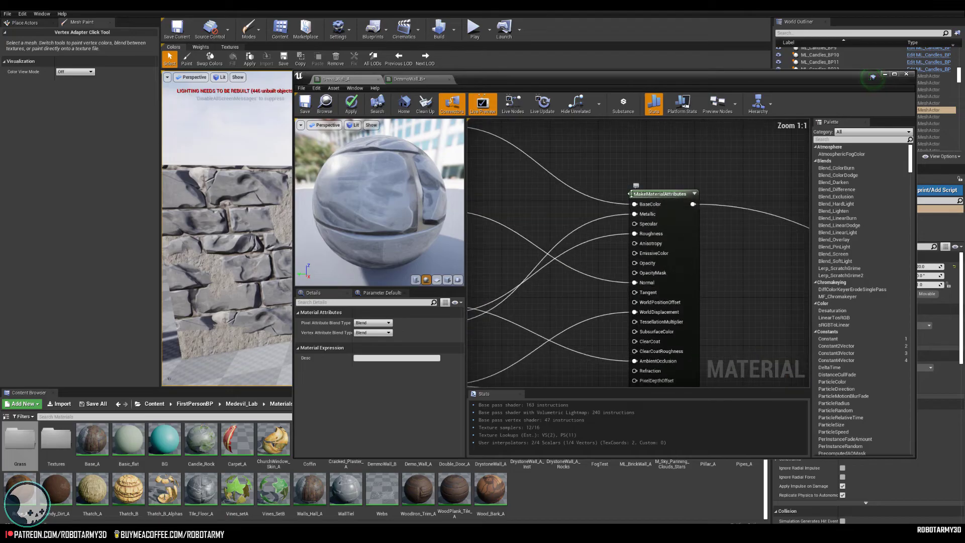
{"action": "right_click_drag", "start_coordinate": [795, 221], "coordinate": [533, 226]}
{"action": "right_click_drag", "start_coordinate": [749, 292], "coordinate": [541, 248]}
{"action": "right_click_drag", "start_coordinate": [681, 245], "coordinate": [515, 293]}
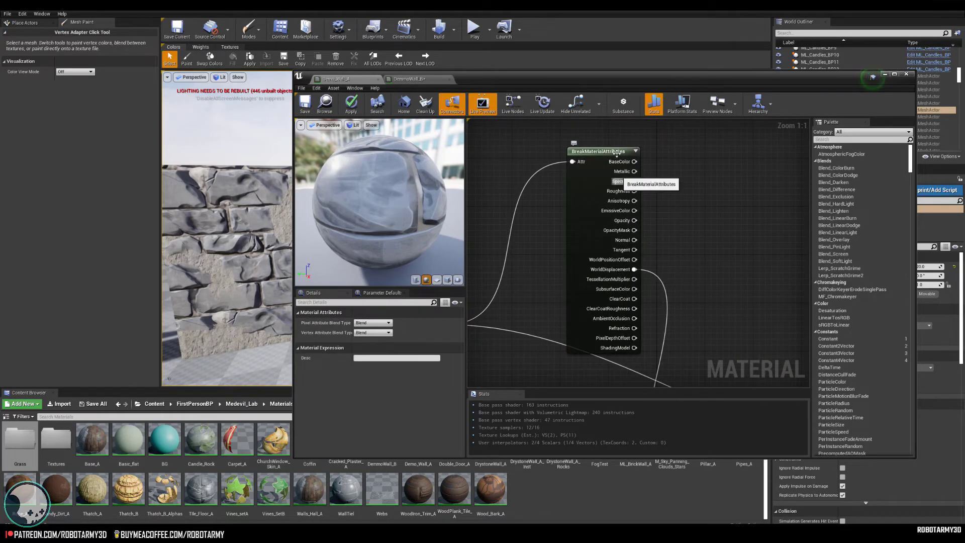
{"action": "right_click_drag", "start_coordinate": [672, 276], "coordinate": [719, 217]}
{"action": "right_click_drag", "start_coordinate": [658, 214], "coordinate": [655, 259]}
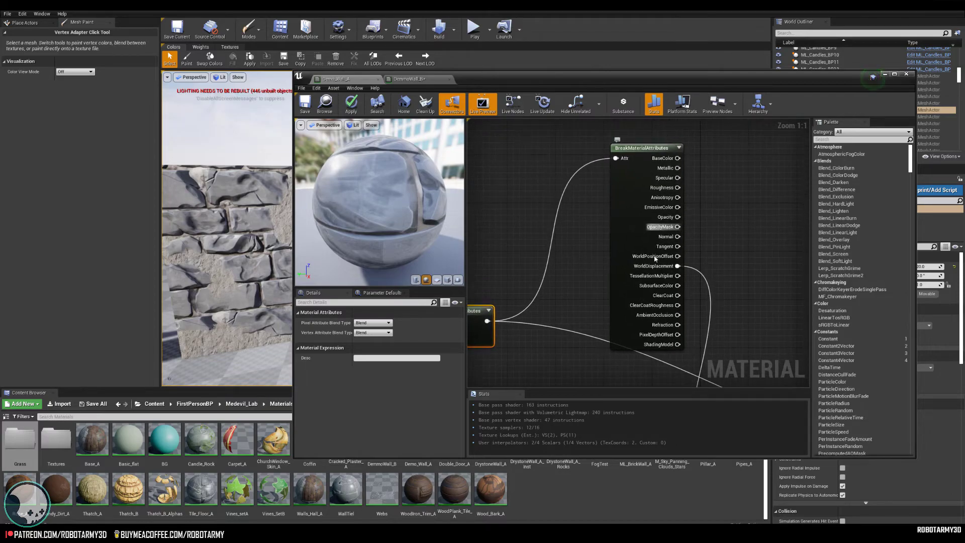
- Trace both brick layers from their texture samples through MakeMaterialAttributes to the first BlendMaterialAttributes node
{"action": "scroll", "coordinate": [576, 271], "scroll_direction": "down", "scroll_amount": 7}
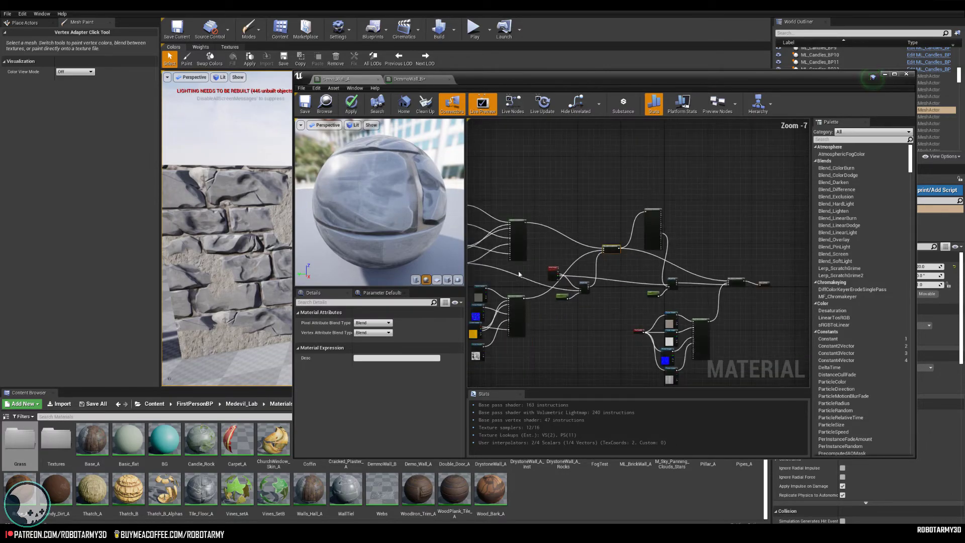
{"action": "scroll", "coordinate": [618, 242], "scroll_direction": "up", "scroll_amount": 4}
{"action": "right_click_drag", "start_coordinate": [567, 249], "coordinate": [713, 245]}
{"action": "right_click_drag", "start_coordinate": [510, 289], "coordinate": [724, 239]}
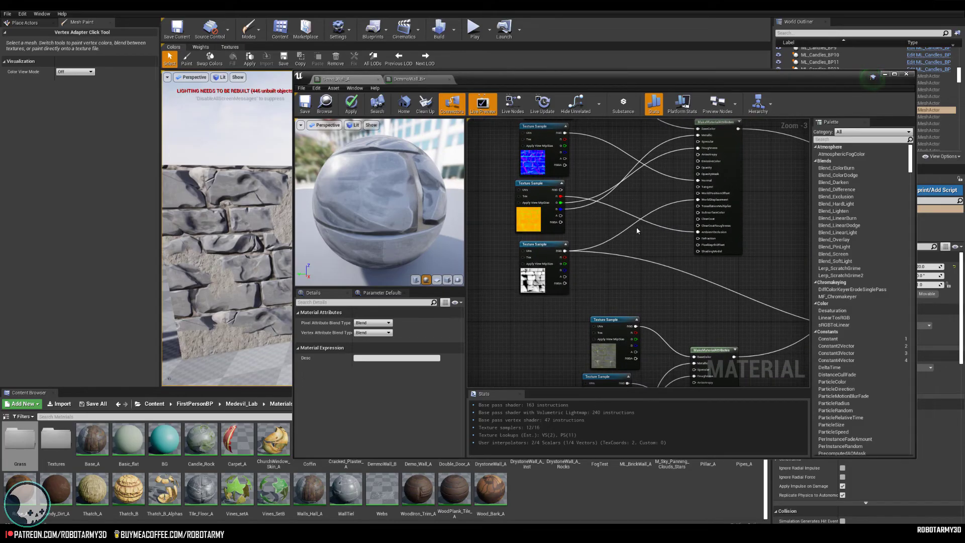
{"action": "right_click_drag", "start_coordinate": [699, 337], "coordinate": [636, 175]}
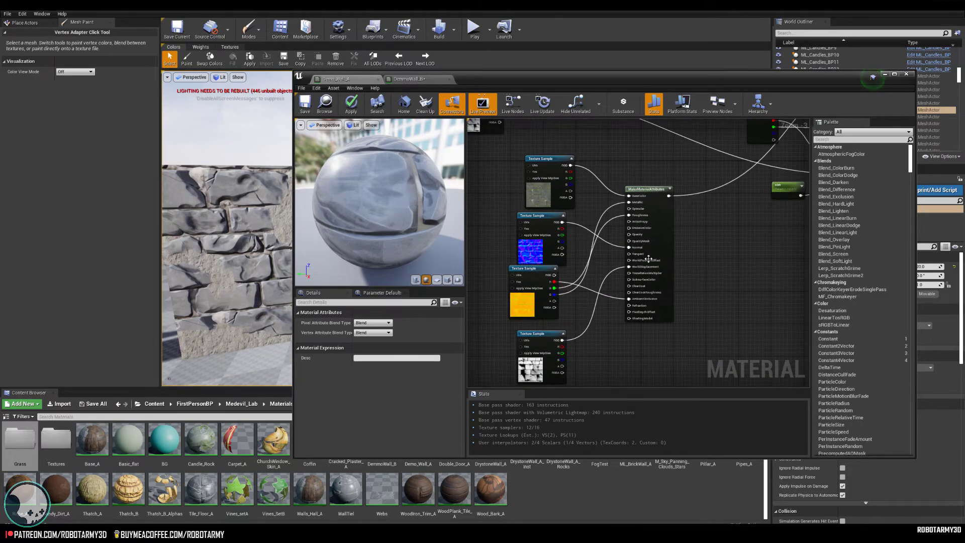
{"action": "right_click_drag", "start_coordinate": [698, 237], "coordinate": [593, 333]}
{"action": "right_click_drag", "start_coordinate": [676, 224], "coordinate": [606, 287]}
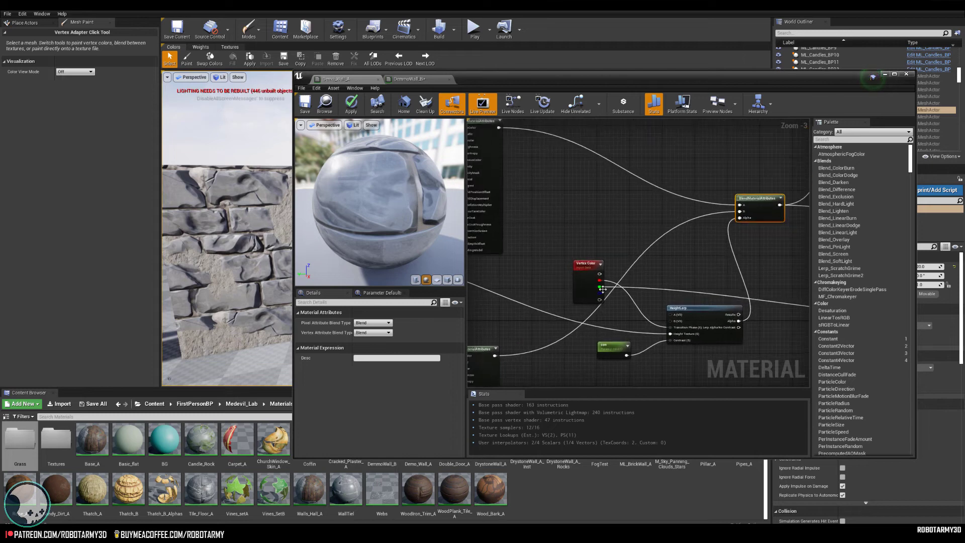
- Examine how the BreakMaterialAttributes WorldDisplacement output feeds the second HeightLerp's Height Texture input
{"action": "right_click_drag", "start_coordinate": [684, 248], "coordinate": [478, 294]}
{"action": "right_click_drag", "start_coordinate": [630, 260], "coordinate": [582, 243]}
{"action": "scroll", "coordinate": [603, 216], "scroll_direction": "up", "scroll_amount": 3}
{"action": "right_click_drag", "start_coordinate": [638, 196], "coordinate": [674, 269]}
{"action": "mouse_move", "coordinate": [642, 164]}
{"action": "left_mouse_down"}
{"action": "mouse_move", "coordinate": [633, 169]}
{"action": "mouse_move", "coordinate": [627, 156]}
{"action": "left_mouse_up"}
{"action": "right_click_drag", "start_coordinate": [681, 238], "coordinate": [663, 195]}
{"action": "right_click_drag", "start_coordinate": [723, 300], "coordinate": [698, 155]}
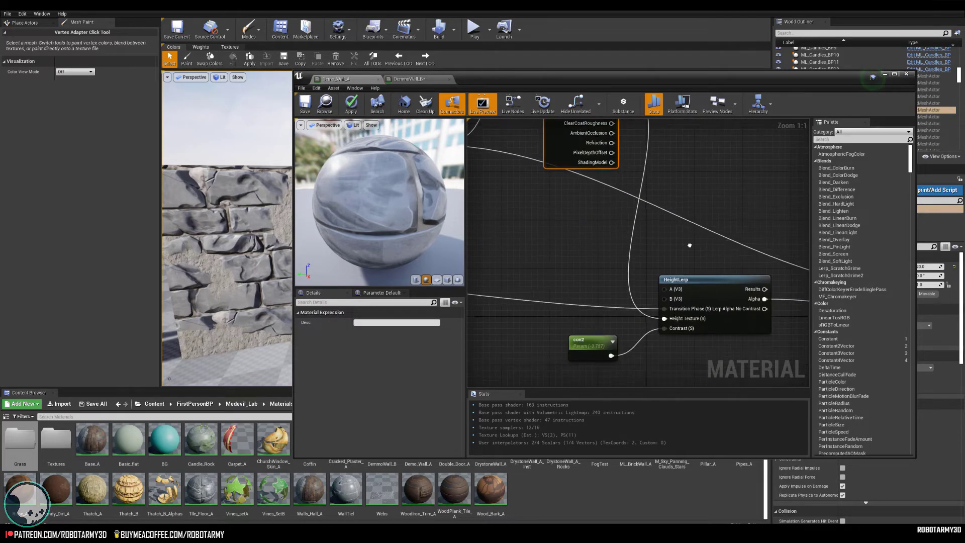
{"action": "right_click_drag", "start_coordinate": [689, 246], "coordinate": [680, 188]}
{"action": "left_click", "coordinate": [682, 236]}
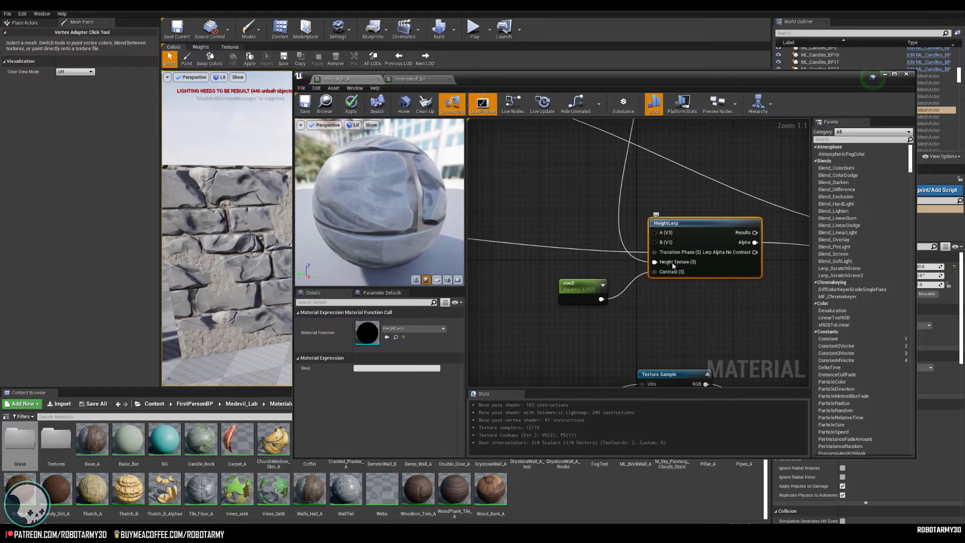
{"action": "right_click_drag", "start_coordinate": [656, 311], "coordinate": [655, 237]}
- Select the third layer's texture samples and MakeMaterialAttributes node and trace their connection to the final BlendMaterialAttributes
{"action": "scroll", "coordinate": [656, 234], "scroll_direction": "down", "scroll_amount": 3}
{"action": "right_click_drag", "start_coordinate": [710, 329], "coordinate": [648, 247]}
{"action": "scroll", "coordinate": [618, 257], "scroll_direction": "down", "scroll_amount": 1}
{"action": "right_click_drag", "start_coordinate": [666, 183], "coordinate": [674, 212]}
{"action": "left_click_drag", "start_coordinate": [555, 228], "coordinate": [706, 372]}
{"action": "right_click_drag", "start_coordinate": [706, 372], "coordinate": [708, 286]}
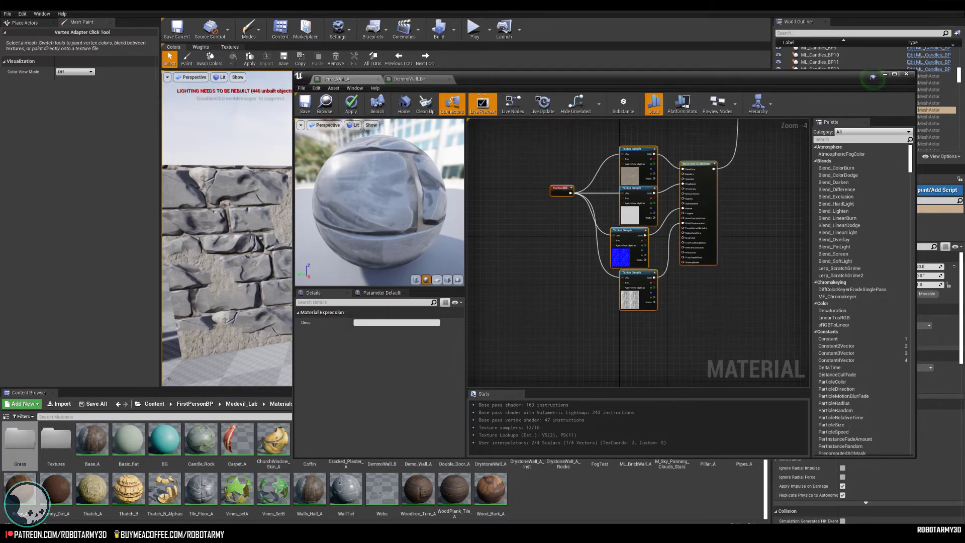
{"action": "right_click_drag", "start_coordinate": [586, 212], "coordinate": [541, 336]}
{"action": "right_click_drag", "start_coordinate": [746, 203], "coordinate": [710, 225]}
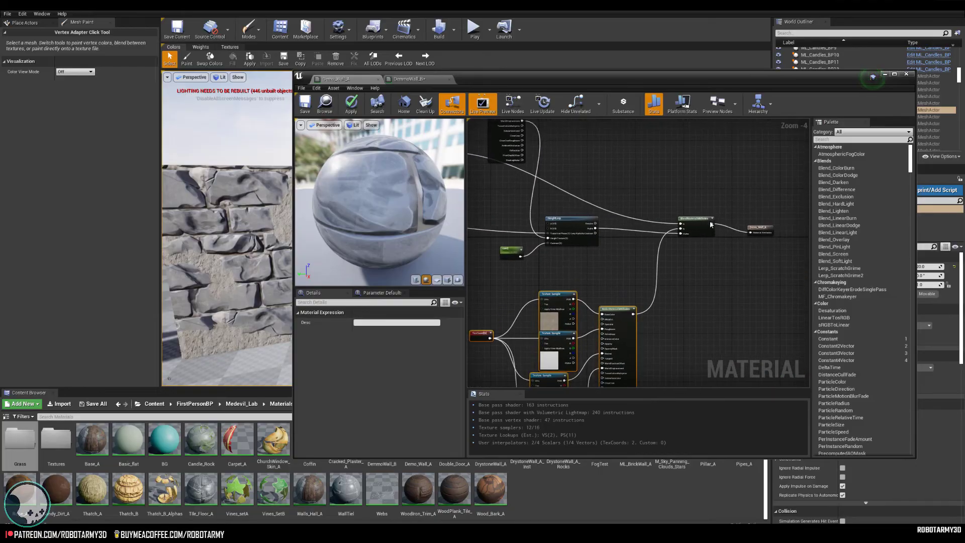
- Examine the second HeightLerp, its con2 contrast parameter, and the final BlendMaterialAttributes connection to the Demo_Wall_A output
{"action": "left_click_drag", "start_coordinate": [710, 225], "coordinate": [699, 237]}
{"action": "scroll", "coordinate": [499, 236], "scroll_direction": "up", "scroll_amount": 3}
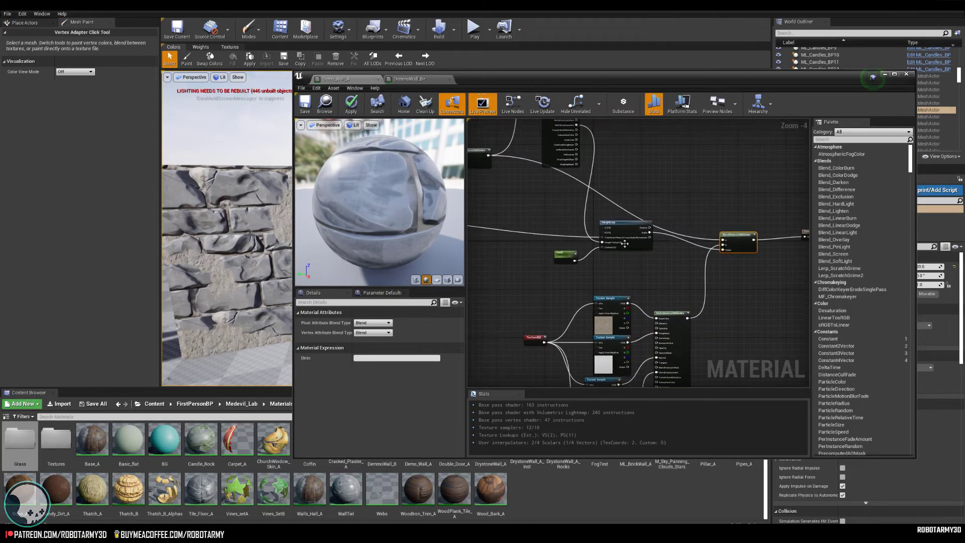
{"action": "left_click_drag", "start_coordinate": [620, 213], "coordinate": [625, 223]}
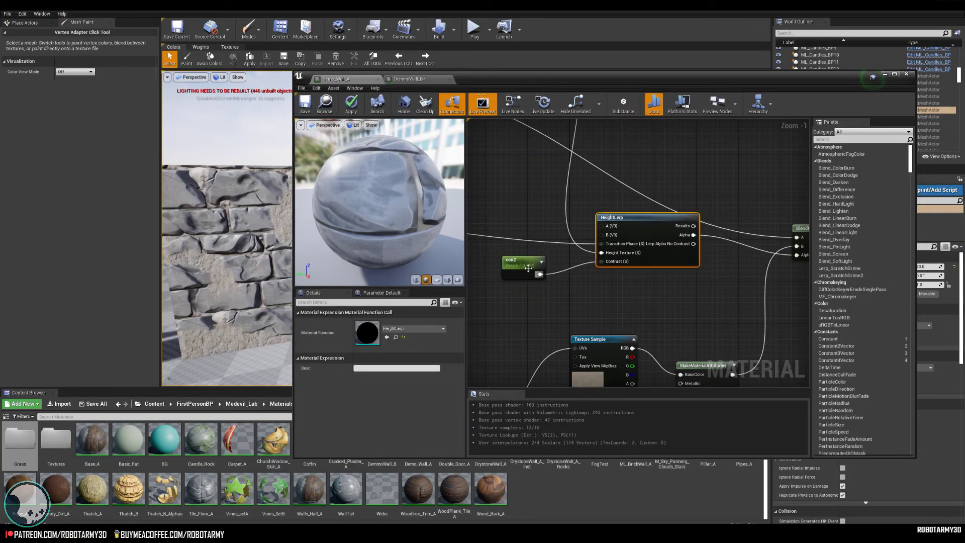
{"action": "left_click_drag", "start_coordinate": [526, 265], "coordinate": [547, 281]}
{"action": "right_click_drag", "start_coordinate": [636, 280], "coordinate": [581, 251]}
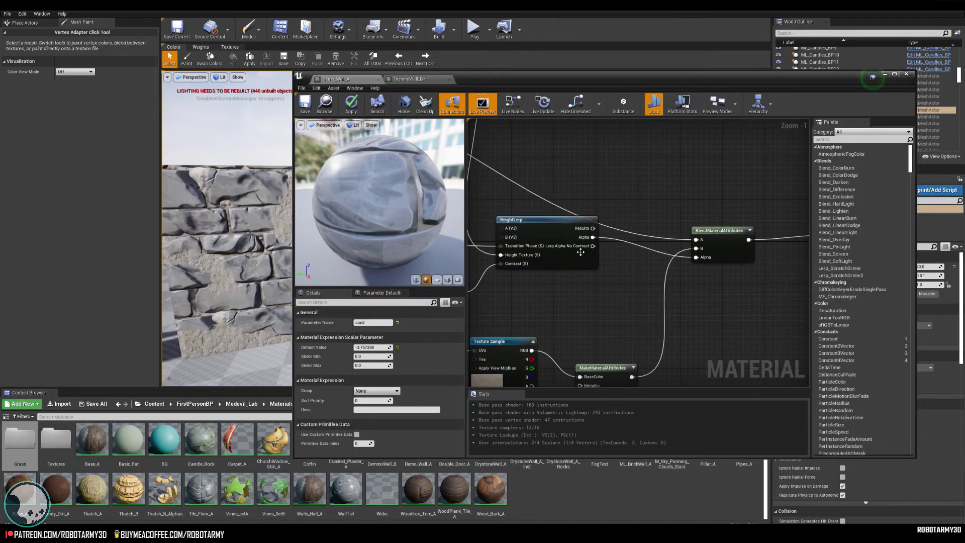
{"action": "left_click_drag", "start_coordinate": [567, 221], "coordinate": [557, 216]}
{"action": "right_click_drag", "start_coordinate": [706, 270], "coordinate": [668, 273]}
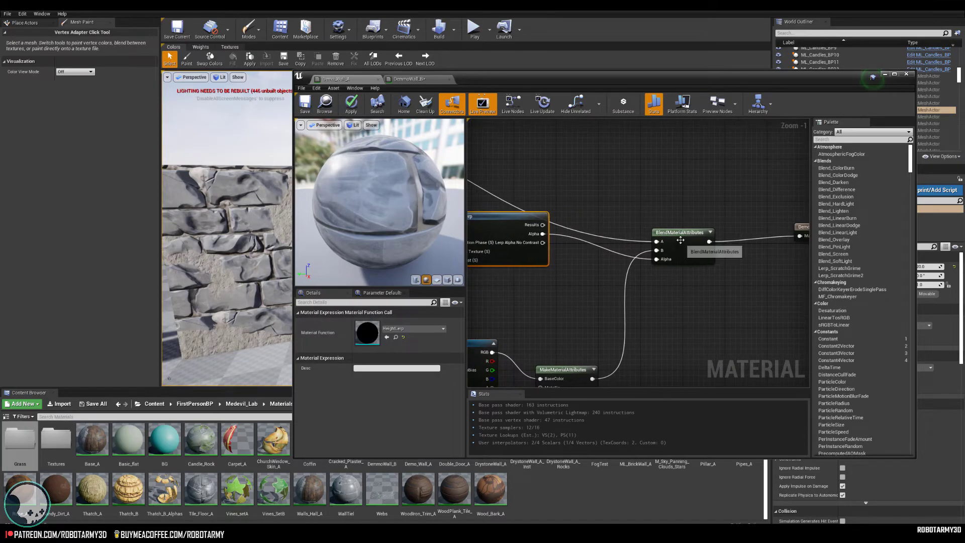
{"action": "left_click_drag", "start_coordinate": [681, 236], "coordinate": [674, 224]}
{"action": "right_click_drag", "start_coordinate": [744, 260], "coordinate": [576, 275]}
{"action": "left_click", "coordinate": [660, 240]}
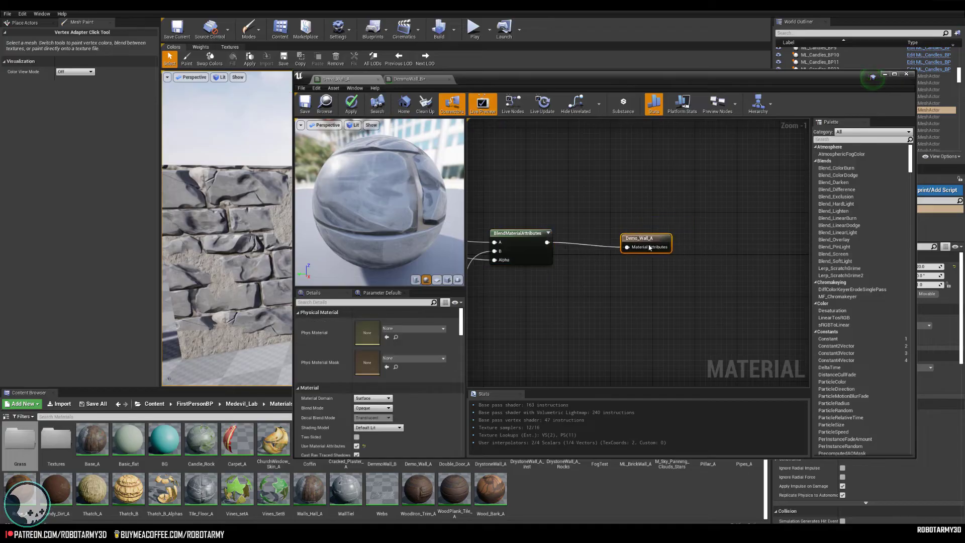
- Examine the full wall material graph from BreakMaterialAttributes through con2 and the second HeightLerp to the third layer's texture nodes
{"action": "scroll", "coordinate": [702, 267], "scroll_direction": "down", "scroll_amount": 7}
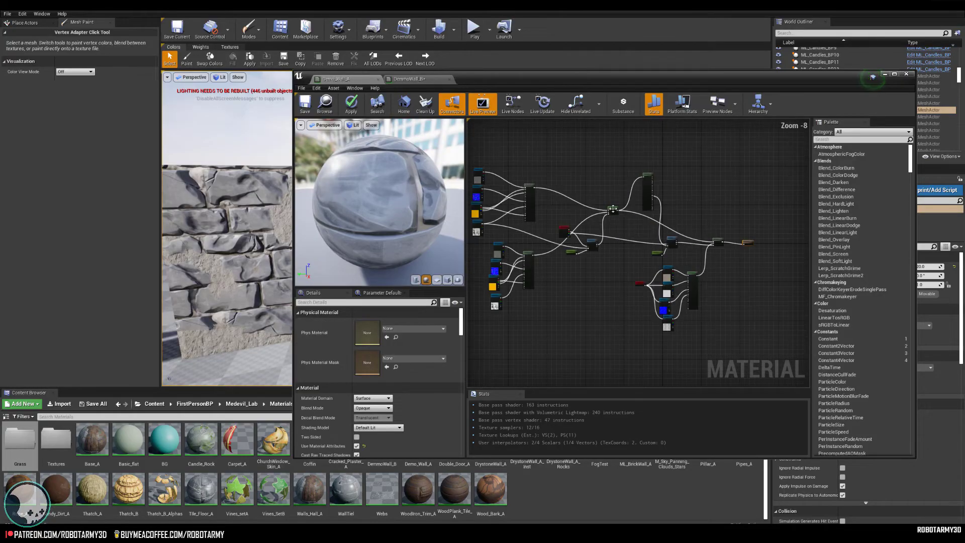
{"action": "mouse_move", "coordinate": [591, 166]}
{"action": "right_mouse_down"}
{"action": "mouse_move", "coordinate": [649, 146]}
{"action": "mouse_move", "coordinate": [581, 162]}
{"action": "right_mouse_up"}
{"action": "left_click", "coordinate": [638, 174]}
{"action": "scroll", "coordinate": [605, 248], "scroll_direction": "up", "scroll_amount": 3}
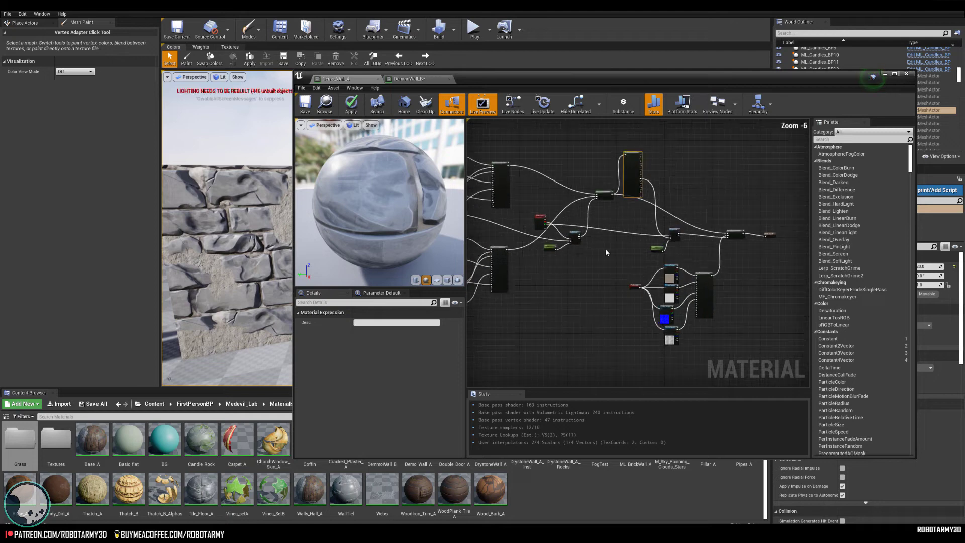
{"action": "right_click_drag", "start_coordinate": [646, 239], "coordinate": [585, 199]}
{"action": "left_click_drag", "start_coordinate": [586, 226], "coordinate": [722, 347]}
{"action": "left_click_drag", "start_coordinate": [696, 245], "coordinate": [704, 277]}
{"action": "left_click_drag", "start_coordinate": [653, 182], "coordinate": [662, 172]}
{"action": "left_click_drag", "start_coordinate": [621, 208], "coordinate": [643, 216]}
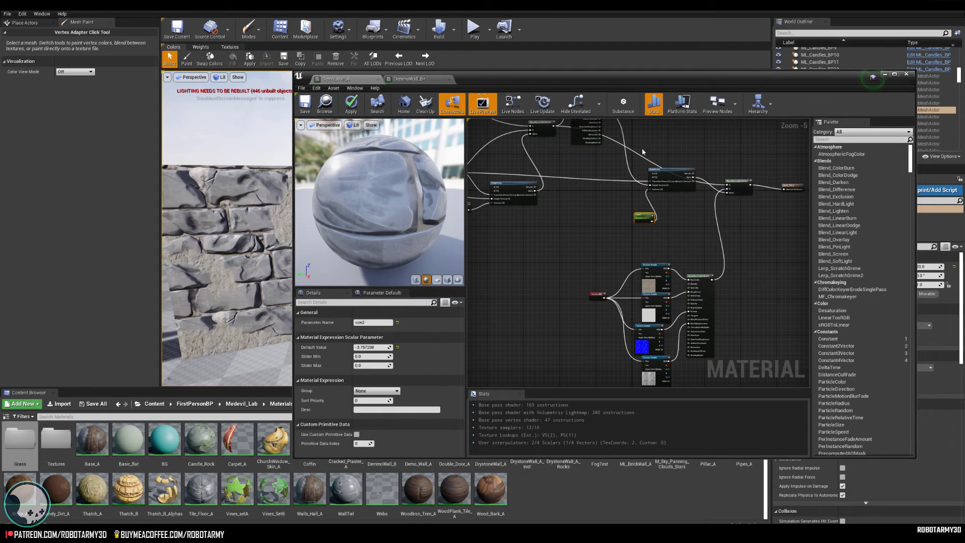
{"action": "left_click_drag", "start_coordinate": [642, 150], "coordinate": [739, 377]}
{"action": "right_click_drag", "start_coordinate": [609, 216], "coordinate": [659, 272]}
- Select the first HeightLerp and trace how the Vertex Color node's outputs feed both HeightLerp nodes
{"action": "left_click_drag", "start_coordinate": [571, 228], "coordinate": [577, 246]}
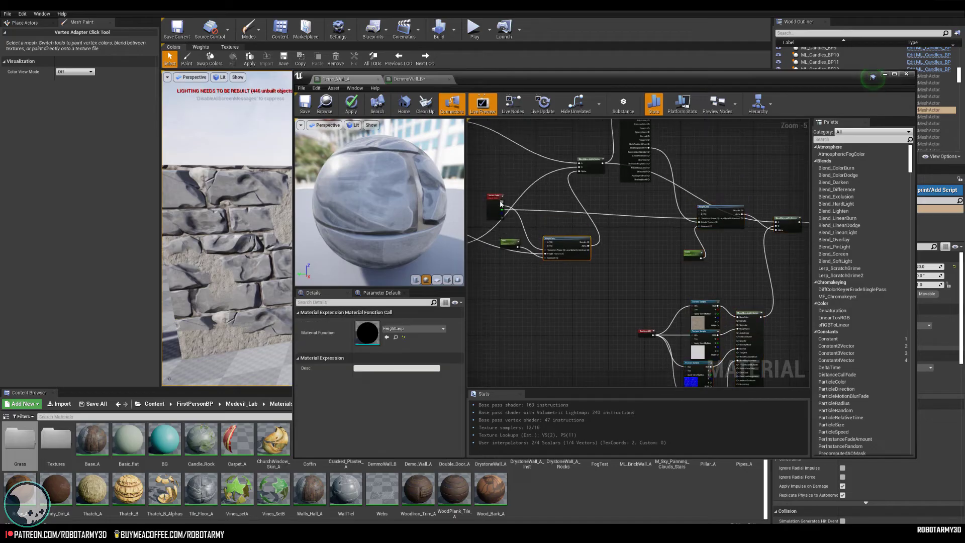
{"action": "left_click_drag", "start_coordinate": [500, 211], "coordinate": [552, 204]}
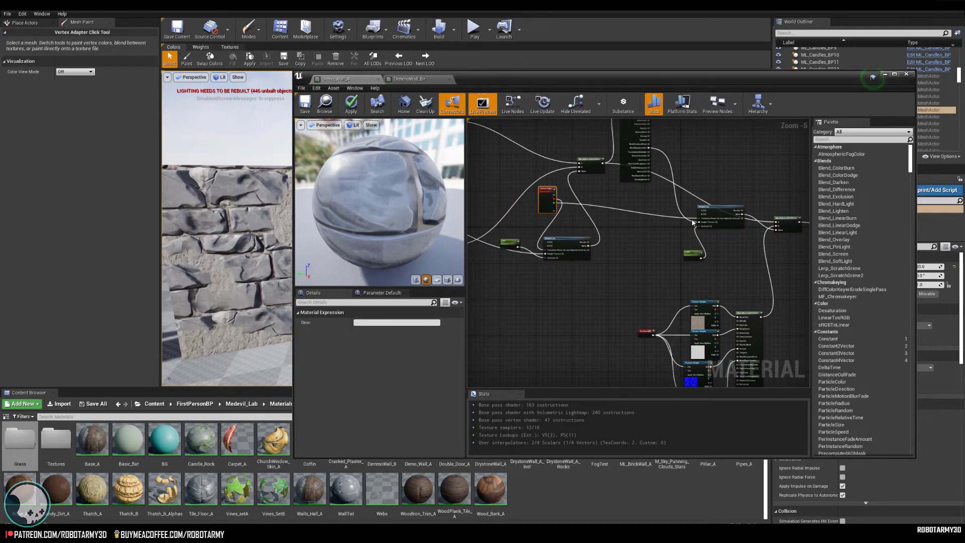
{"action": "left_click", "coordinate": [659, 232]}
{"action": "left_click_drag", "start_coordinate": [543, 190], "coordinate": [501, 196]}
{"action": "mouse_move", "coordinate": [619, 234]}
{"action": "right_mouse_down"}
{"action": "mouse_move", "coordinate": [550, 241]}
{"action": "mouse_move", "coordinate": [611, 234]}
{"action": "right_mouse_up"}
{"action": "scroll", "coordinate": [550, 242], "scroll_direction": "down", "scroll_amount": 2}
- Put away the material editor and select the mossy stone demo wall ML_DemoWall4 in the level
{"action": "left_click_drag", "start_coordinate": [498, 79], "coordinate": [475, 212]}
{"action": "left_click", "coordinate": [724, 206]}
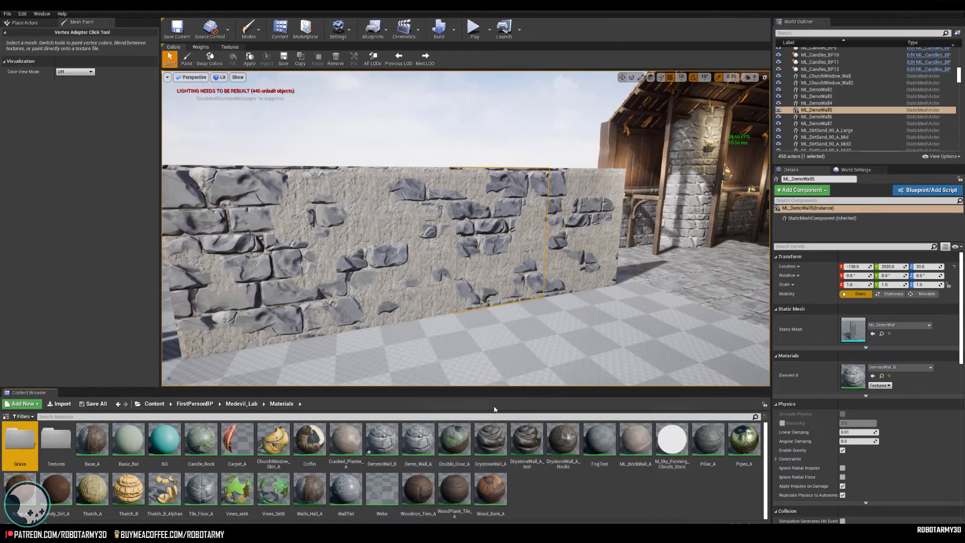
{"action": "left_click_drag", "start_coordinate": [397, 279], "coordinate": [270, 278]}
{"action": "right_click_drag", "start_coordinate": [270, 278], "coordinate": [151, 278]}
{"action": "key", "text": "w"}
{"action": "right_click_drag", "start_coordinate": [475, 201], "coordinate": [531, 194]}
{"action": "key", "text": "s"}
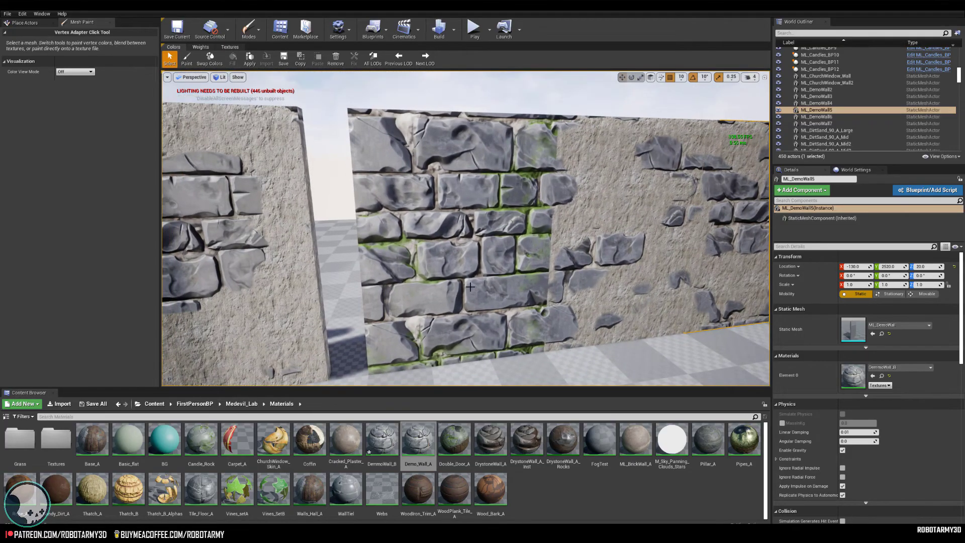
{"action": "left_click", "coordinate": [187, 59]}
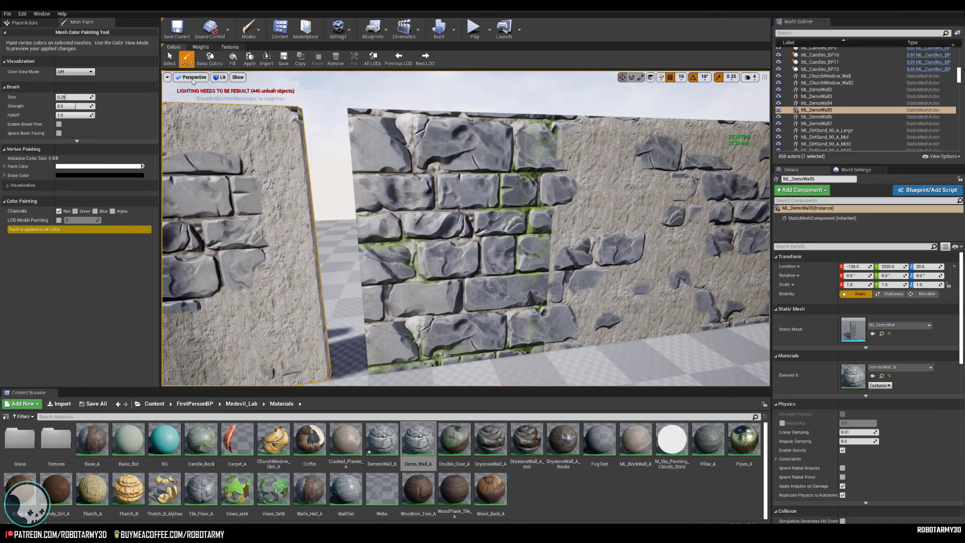
{"action": "left_click", "coordinate": [170, 59]}
{"action": "left_click", "coordinate": [411, 154]}
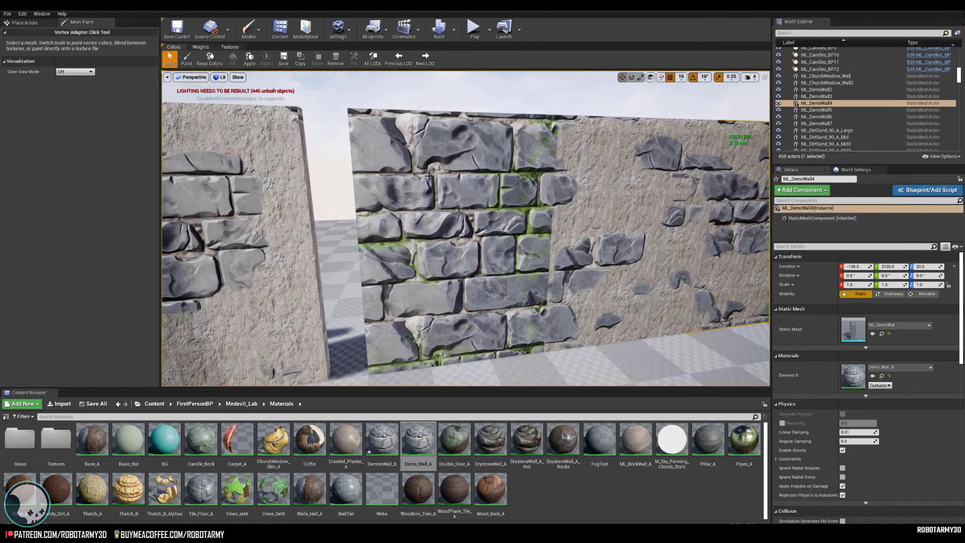
{"action": "left_click", "coordinate": [419, 180]}
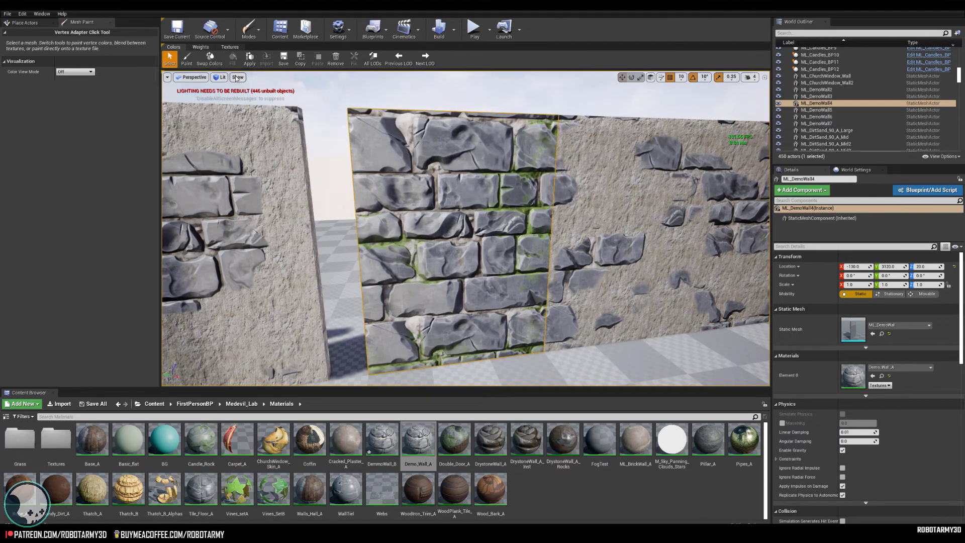
- Swap to a black paint color, brush moss onto the selected wall, and paint down it with only the Green channel enabled
{"action": "left_click", "coordinate": [187, 59]}
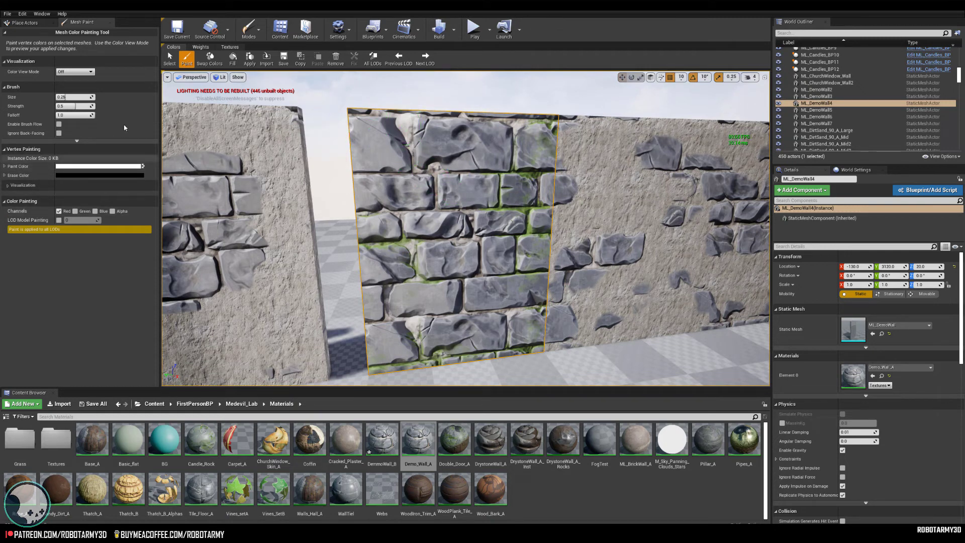
{"action": "left_click", "coordinate": [216, 66]}
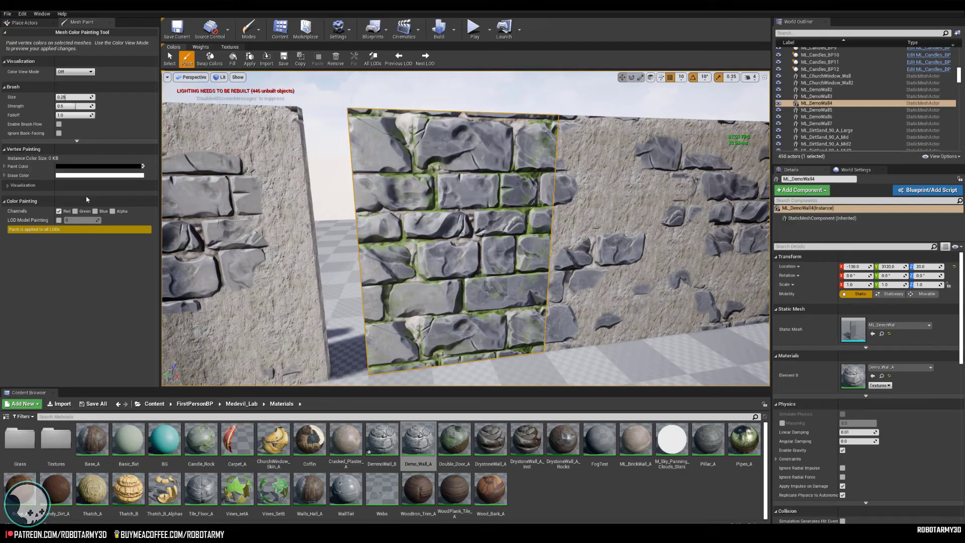
{"action": "left_click", "coordinate": [75, 211]}
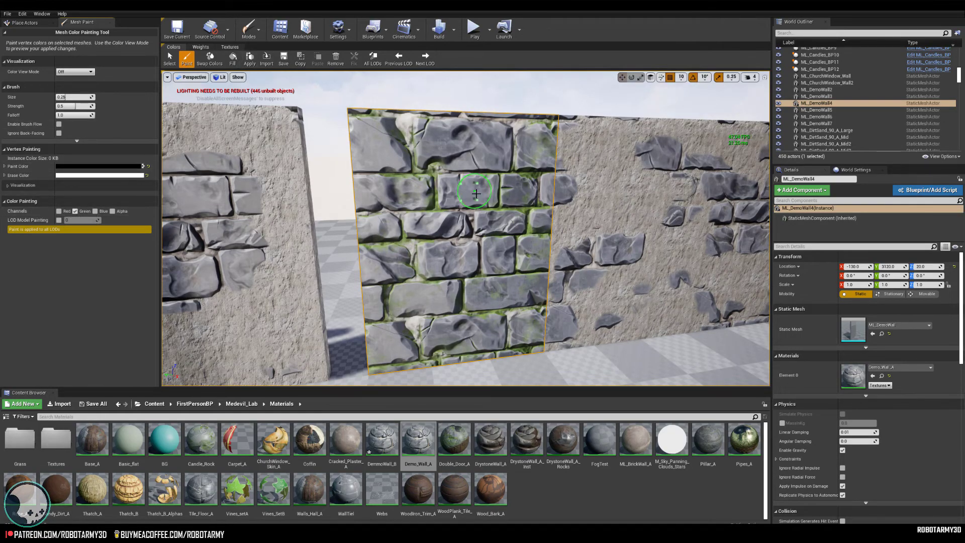
{"action": "mouse_move", "coordinate": [476, 193]}
{"action": "left_mouse_down"}
{"action": "mouse_move", "coordinate": [427, 180]}
{"action": "mouse_move", "coordinate": [369, 189]}
{"action": "mouse_move", "coordinate": [417, 197]}
{"action": "mouse_move", "coordinate": [366, 199]}
{"action": "mouse_move", "coordinate": [389, 239]}
{"action": "mouse_move", "coordinate": [366, 264]}
{"action": "mouse_move", "coordinate": [384, 279]}
{"action": "mouse_move", "coordinate": [440, 267]}
{"action": "mouse_move", "coordinate": [412, 297]}
{"action": "mouse_move", "coordinate": [370, 320]}
{"action": "mouse_move", "coordinate": [379, 364]}
{"action": "left_mouse_up"}
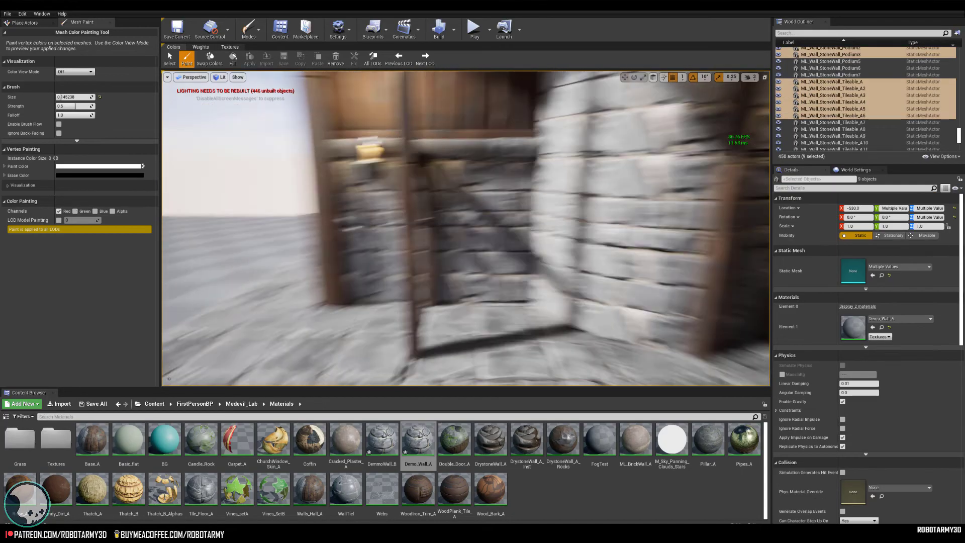
- Swap the paint color to black and brush moss along the base of the tavern's stone wall using the Red channel
{"action": "mouse_move", "coordinate": [171, 178]}
{"action": "right_mouse_down"}
{"action": "mouse_move", "coordinate": [292, 179]}
{"action": "mouse_move", "coordinate": [251, 173]}
{"action": "mouse_move", "coordinate": [181, 196]}
{"action": "mouse_move", "coordinate": [186, 125]}
{"action": "mouse_move", "coordinate": [595, 174]}
{"action": "mouse_move", "coordinate": [608, 185]}
{"action": "mouse_move", "coordinate": [528, 159]}
{"action": "right_mouse_up"}
{"action": "mouse_move", "coordinate": [469, 280]}
{"action": "right_mouse_down"}
{"action": "mouse_move", "coordinate": [461, 233]}
{"action": "mouse_move", "coordinate": [433, 250]}
{"action": "right_mouse_up"}
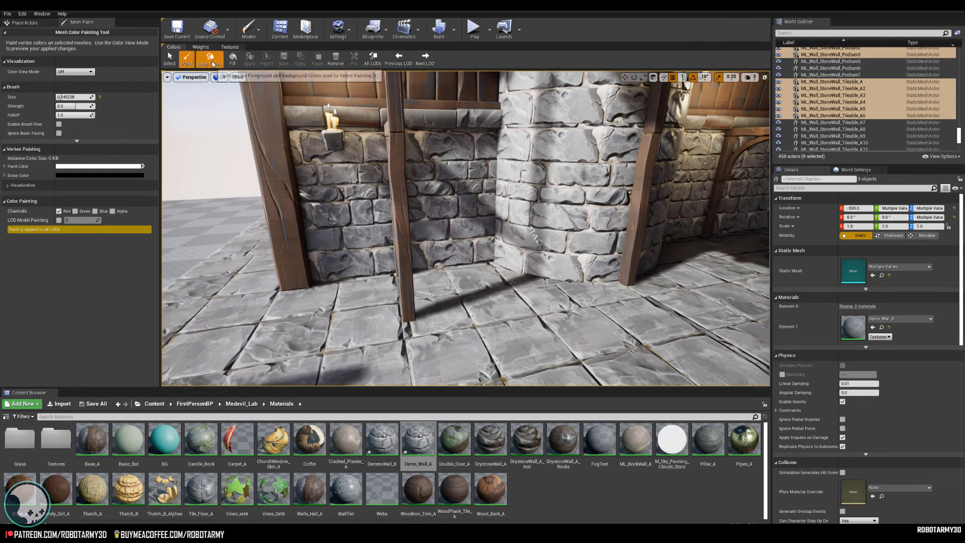
{"action": "key", "text": "x"}
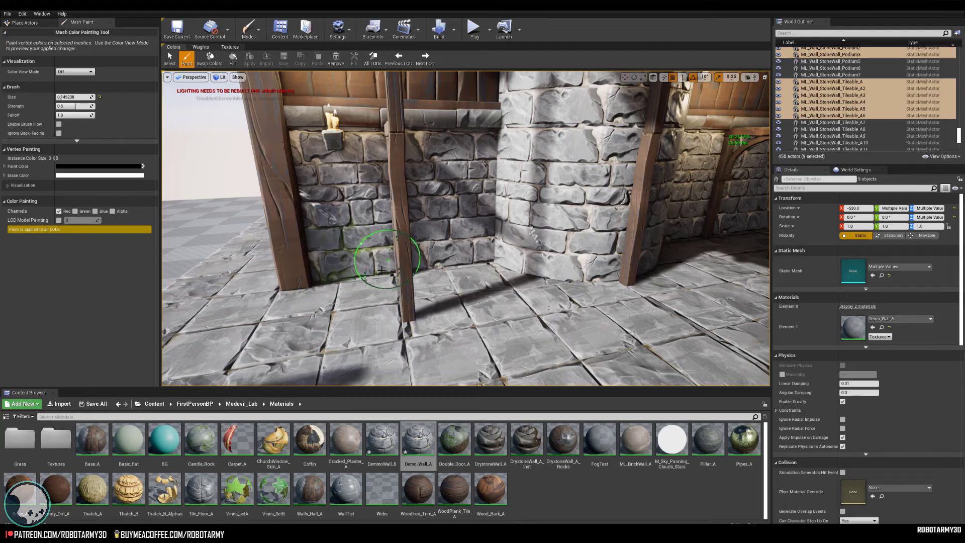
{"action": "mouse_move", "coordinate": [481, 272]}
{"action": "right_mouse_down"}
{"action": "mouse_move", "coordinate": [463, 280]}
{"action": "mouse_move", "coordinate": [336, 220]}
{"action": "mouse_move", "coordinate": [364, 219]}
{"action": "right_mouse_up"}
{"action": "scroll", "coordinate": [364, 219], "scroll_direction": "up", "scroll_amount": 2}
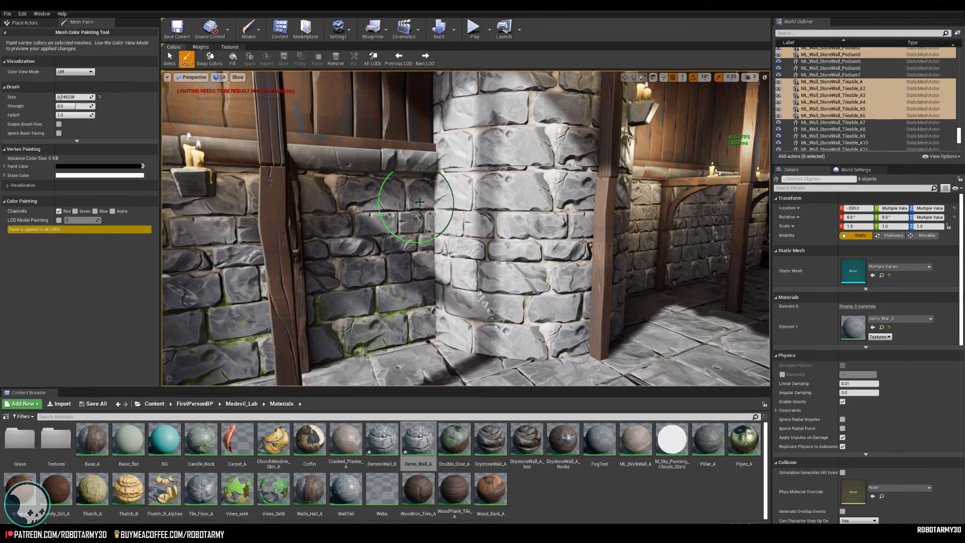
- Try moss strokes around the wall corner and across the round pillar's base, undoing the unwanted strokes
{"action": "right_click_drag", "start_coordinate": [390, 214], "coordinate": [352, 266]}
{"action": "key", "text": "ctrl+z"}
{"action": "right_click_drag", "start_coordinate": [441, 224], "coordinate": [463, 176]}
{"action": "right_click_drag", "start_coordinate": [430, 346], "coordinate": [437, 382]}
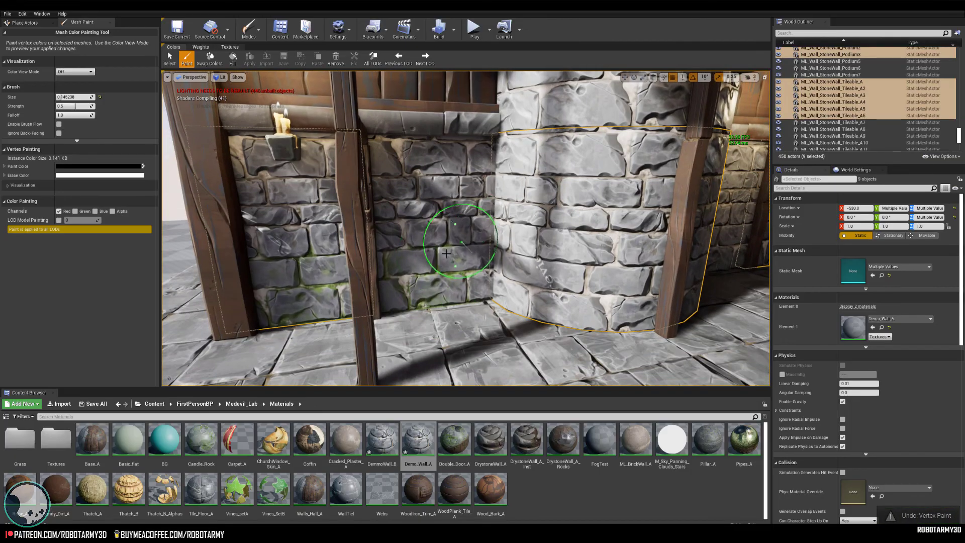
{"action": "mouse_move", "coordinate": [463, 243]}
{"action": "left_mouse_down"}
{"action": "mouse_move", "coordinate": [452, 276]}
{"action": "mouse_move", "coordinate": [509, 304]}
{"action": "mouse_move", "coordinate": [565, 304]}
{"action": "left_mouse_up"}
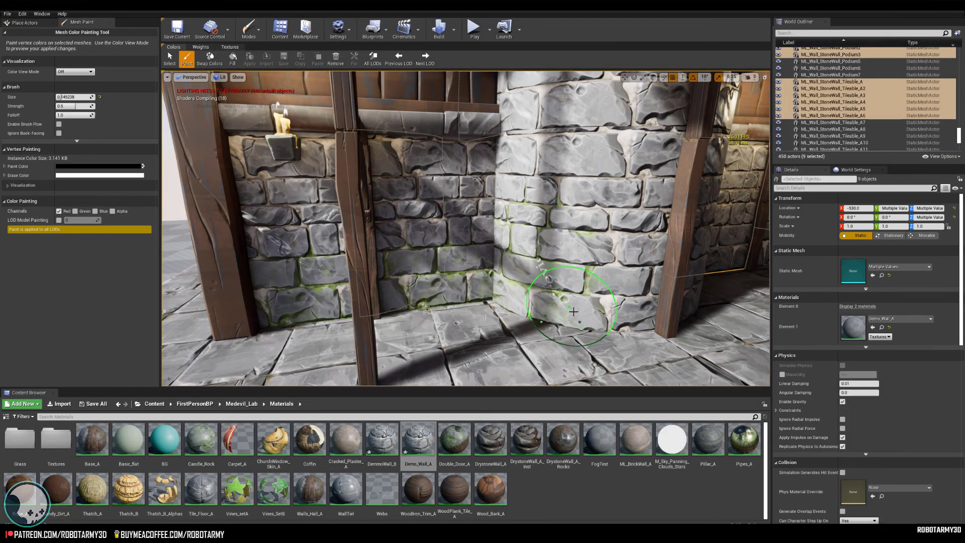
{"action": "mouse_move", "coordinate": [566, 304]}
{"action": "right_mouse_down"}
{"action": "mouse_move", "coordinate": [507, 334]}
{"action": "mouse_move", "coordinate": [509, 234]}
{"action": "mouse_move", "coordinate": [528, 286]}
{"action": "mouse_move", "coordinate": [528, 334]}
{"action": "mouse_move", "coordinate": [452, 188]}
{"action": "mouse_move", "coordinate": [435, 195]}
{"action": "mouse_move", "coordinate": [437, 241]}
{"action": "mouse_move", "coordinate": [464, 207]}
{"action": "mouse_move", "coordinate": [496, 215]}
{"action": "right_mouse_up"}
{"action": "key", "text": "ctrl+z"}
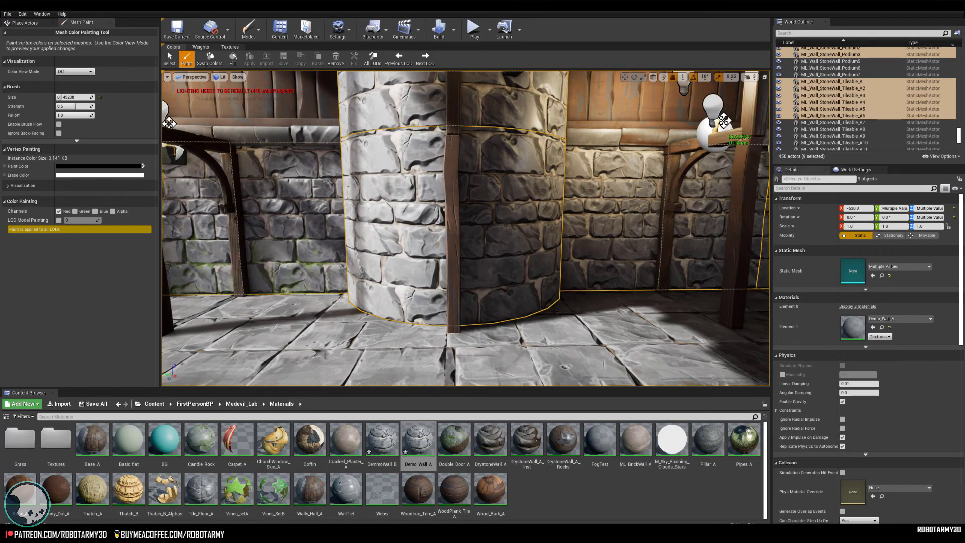
- Paint moss around the round pillar's base and along the lower stones of the adjoining tavern walls
{"action": "right_click_drag", "start_coordinate": [405, 225], "coordinate": [387, 280]}
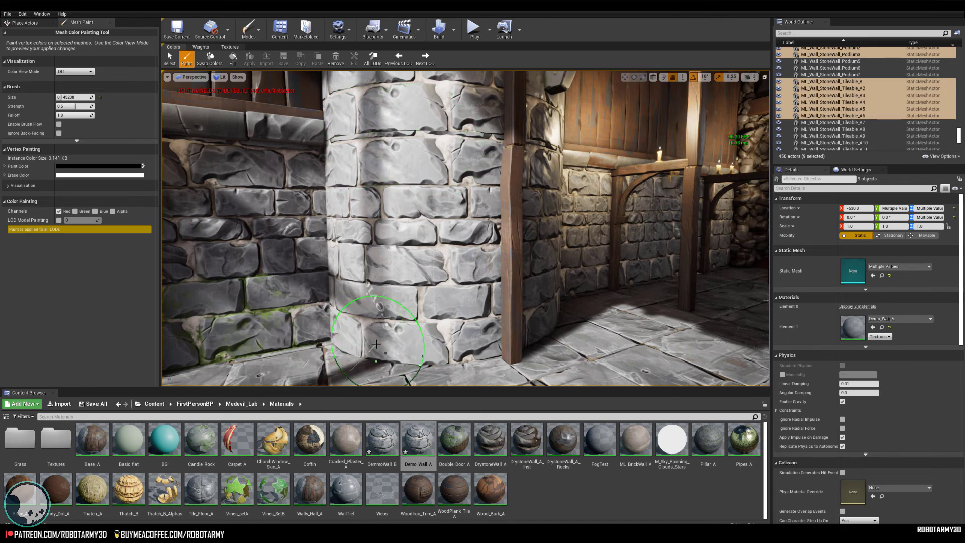
{"action": "mouse_move", "coordinate": [383, 341]}
{"action": "right_mouse_down"}
{"action": "mouse_move", "coordinate": [516, 217]}
{"action": "mouse_move", "coordinate": [455, 275]}
{"action": "right_mouse_up"}
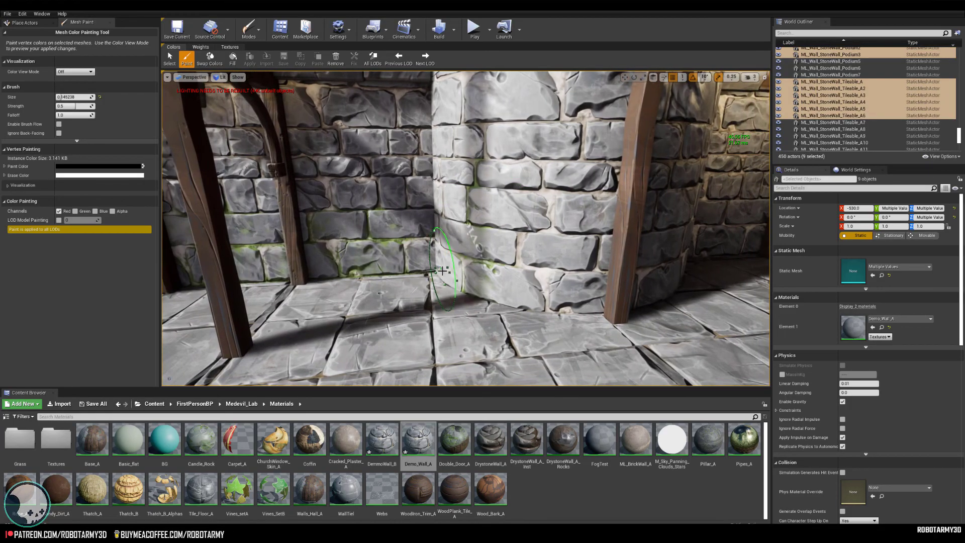
{"action": "left_click_drag", "start_coordinate": [454, 275], "coordinate": [565, 305]}
{"action": "mouse_move", "coordinate": [565, 304]}
{"action": "right_mouse_down"}
{"action": "mouse_move", "coordinate": [560, 326]}
{"action": "mouse_move", "coordinate": [610, 301]}
{"action": "mouse_move", "coordinate": [559, 328]}
{"action": "mouse_move", "coordinate": [491, 280]}
{"action": "right_mouse_up"}
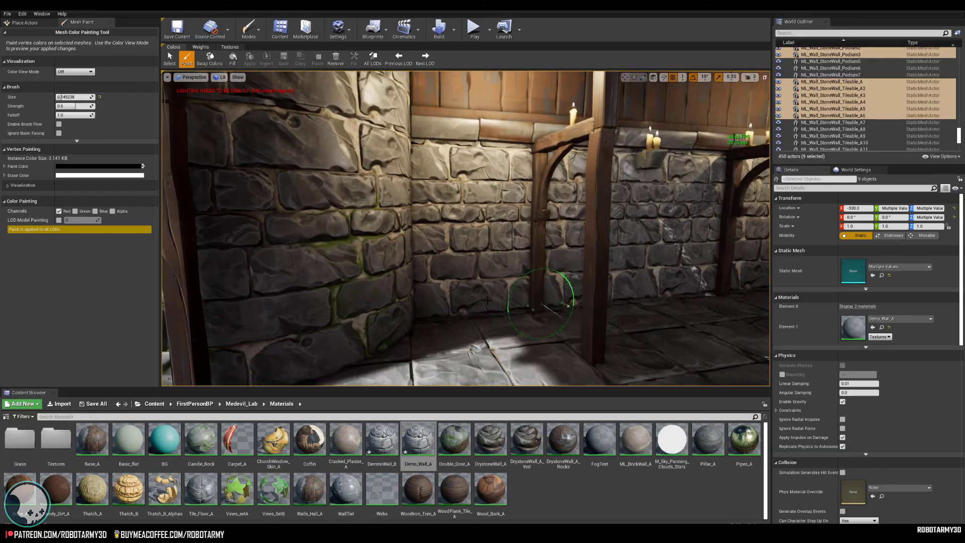
{"action": "right_click_drag", "start_coordinate": [657, 285], "coordinate": [503, 294]}
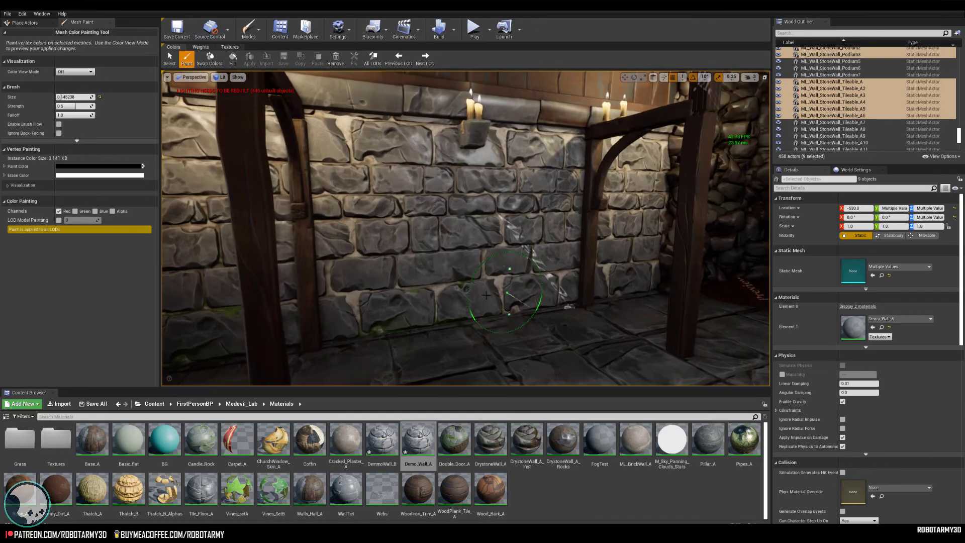
{"action": "left_click_drag", "start_coordinate": [650, 286], "coordinate": [629, 281]}
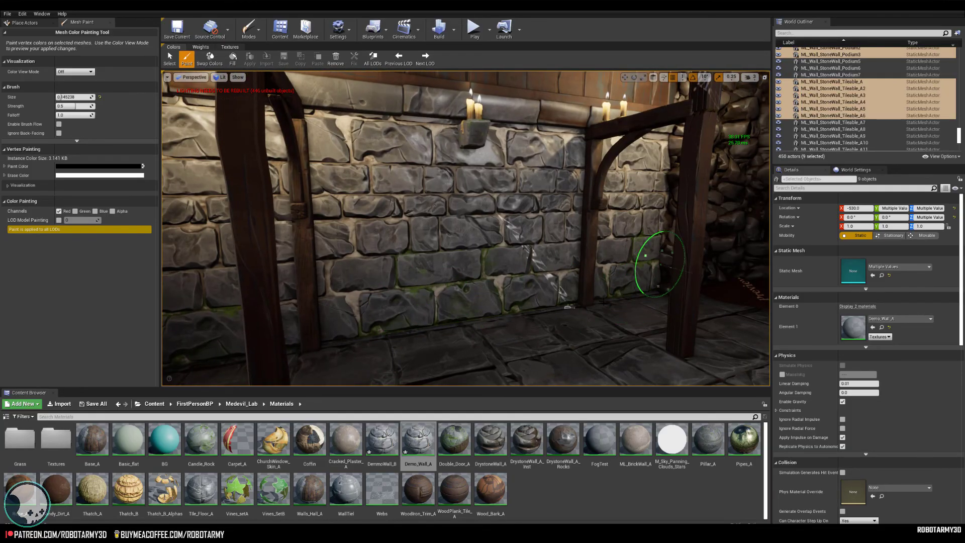
{"action": "right_click_drag", "start_coordinate": [405, 315], "coordinate": [241, 301]}
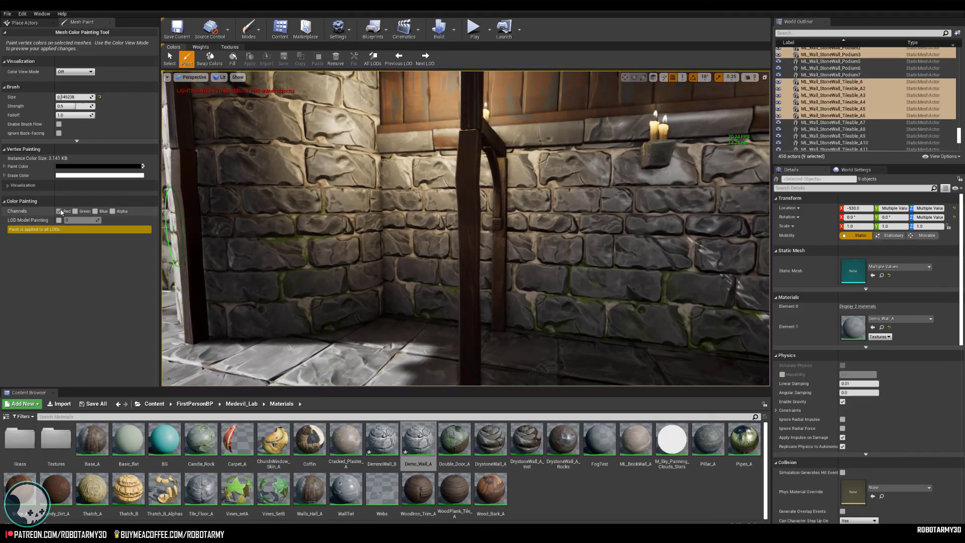
- Paint plaster over the upper tavern walls and pillar with only the Green channel enabled, swapping paint colors to touch up the blend
{"action": "left_click", "coordinate": [75, 211]}
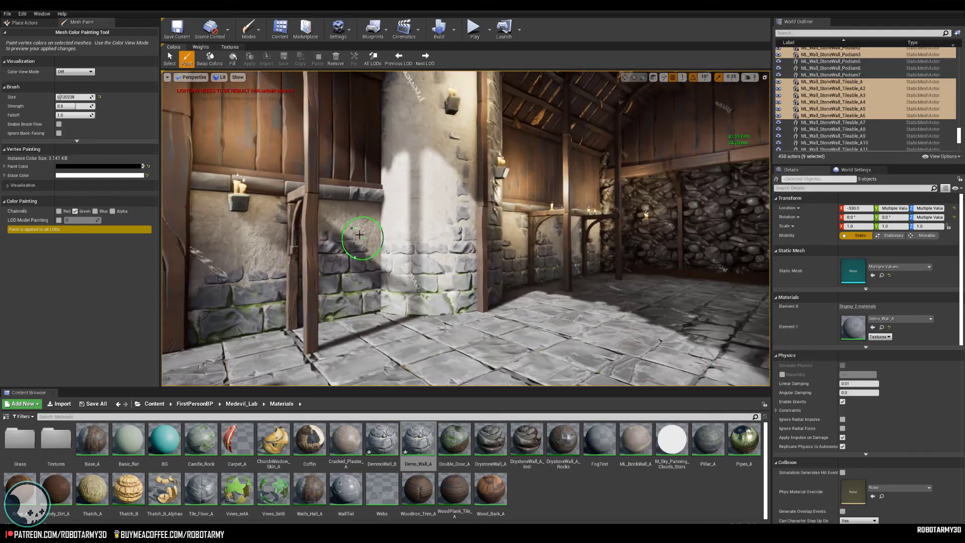
{"action": "right_click_drag", "start_coordinate": [360, 234], "coordinate": [396, 210]}
{"action": "key", "text": "w"}
{"action": "key", "text": "x"}
{"action": "left_click_drag", "start_coordinate": [475, 188], "coordinate": [482, 120]}
{"action": "key", "text": "x"}
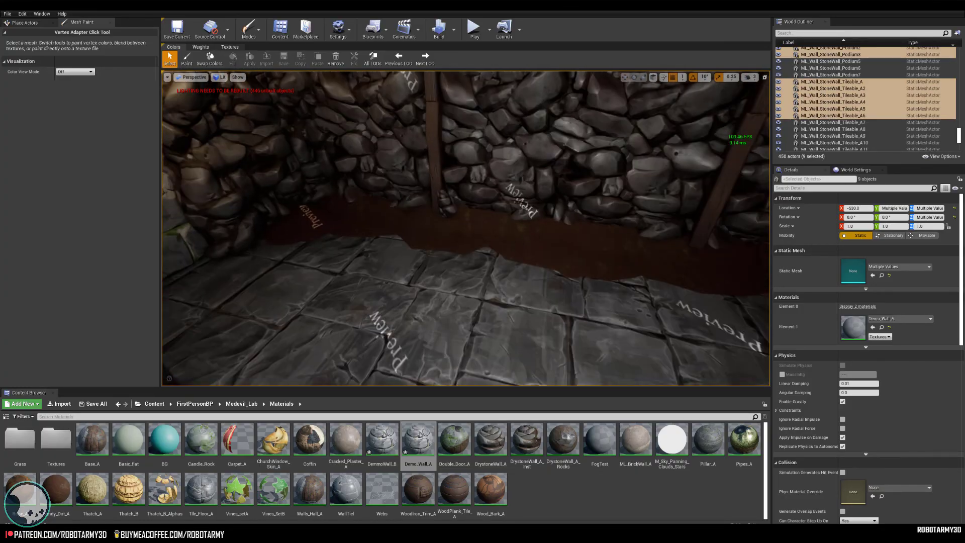
- Select the brown dirt strip ML_DirtSand_90_A_Large at the rock wall's base and examine how it meets the floor
{"action": "left_click", "coordinate": [474, 241]}
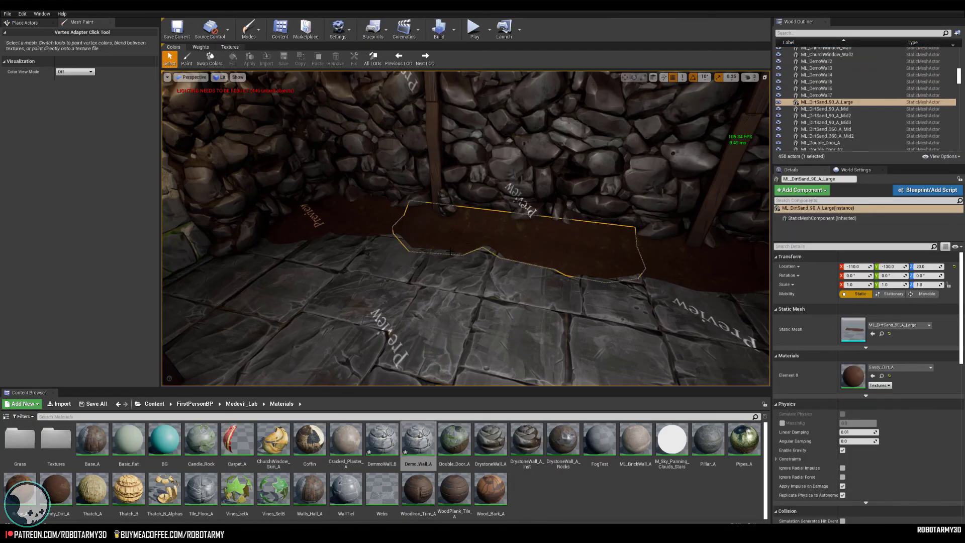
{"action": "left_click", "coordinate": [412, 266]}
{"action": "right_click_drag", "start_coordinate": [430, 280], "coordinate": [318, 271]}
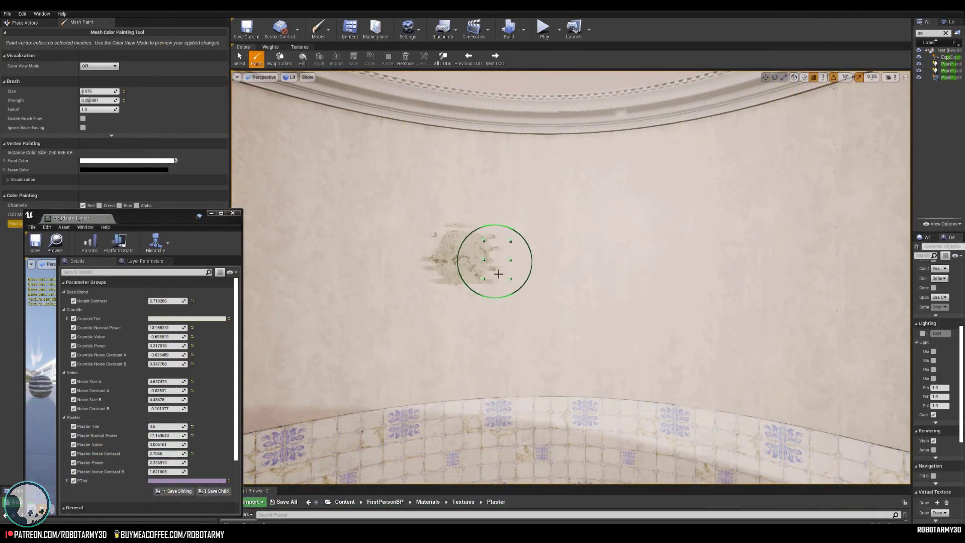
- Paint crumbled plaster patches across the curved bathroom wall to expose the wooden lath underneath
{"action": "mouse_move", "coordinate": [493, 266]}
{"action": "left_mouse_down"}
{"action": "mouse_move", "coordinate": [447, 254]}
{"action": "mouse_move", "coordinate": [414, 153]}
{"action": "mouse_move", "coordinate": [482, 141]}
{"action": "mouse_move", "coordinate": [455, 147]}
{"action": "mouse_move", "coordinate": [460, 274]}
{"action": "mouse_move", "coordinate": [403, 341]}
{"action": "mouse_move", "coordinate": [381, 383]}
{"action": "mouse_move", "coordinate": [492, 406]}
{"action": "left_mouse_up"}
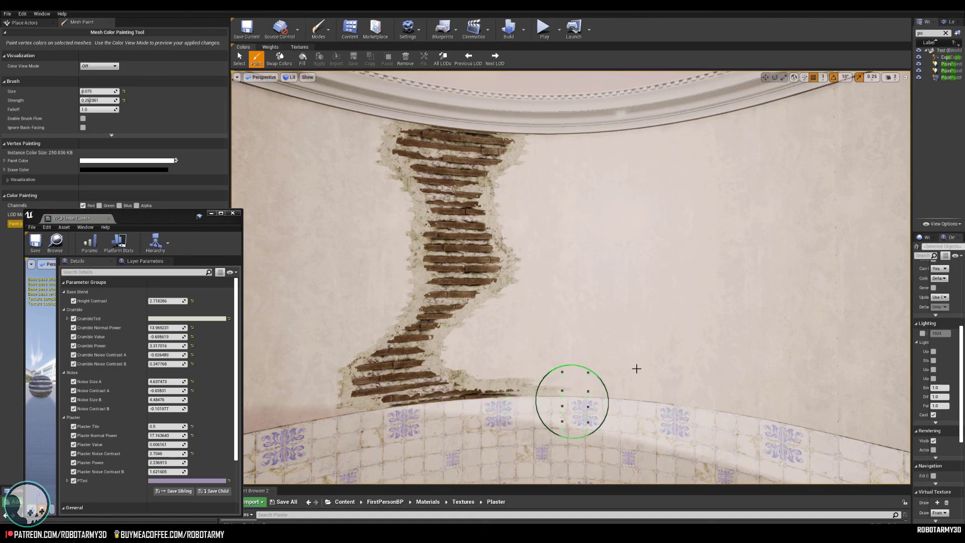
{"action": "mouse_move", "coordinate": [598, 269]}
{"action": "left_mouse_down"}
{"action": "mouse_move", "coordinate": [646, 317]}
{"action": "mouse_move", "coordinate": [669, 308]}
{"action": "mouse_move", "coordinate": [625, 280]}
{"action": "mouse_move", "coordinate": [614, 313]}
{"action": "mouse_move", "coordinate": [674, 220]}
{"action": "mouse_move", "coordinate": [607, 341]}
{"action": "mouse_move", "coordinate": [534, 308]}
{"action": "mouse_move", "coordinate": [543, 330]}
{"action": "left_mouse_up"}
{"action": "mouse_move", "coordinate": [319, 203]}
{"action": "left_mouse_down"}
{"action": "mouse_move", "coordinate": [330, 249]}
{"action": "mouse_move", "coordinate": [377, 275]}
{"action": "mouse_move", "coordinate": [361, 297]}
{"action": "left_mouse_up"}
{"action": "mouse_move", "coordinate": [361, 297]}
{"action": "right_mouse_down"}
{"action": "mouse_move", "coordinate": [322, 355]}
{"action": "mouse_move", "coordinate": [211, 314]}
{"action": "mouse_move", "coordinate": [213, 321]}
{"action": "right_mouse_up"}
{"action": "mouse_move", "coordinate": [435, 227]}
{"action": "left_mouse_down"}
{"action": "mouse_move", "coordinate": [450, 206]}
{"action": "mouse_move", "coordinate": [425, 195]}
{"action": "mouse_move", "coordinate": [419, 145]}
{"action": "mouse_move", "coordinate": [435, 131]}
{"action": "mouse_move", "coordinate": [498, 125]}
{"action": "mouse_move", "coordinate": [451, 214]}
{"action": "mouse_move", "coordinate": [363, 192]}
{"action": "mouse_move", "coordinate": [329, 149]}
{"action": "left_mouse_up"}
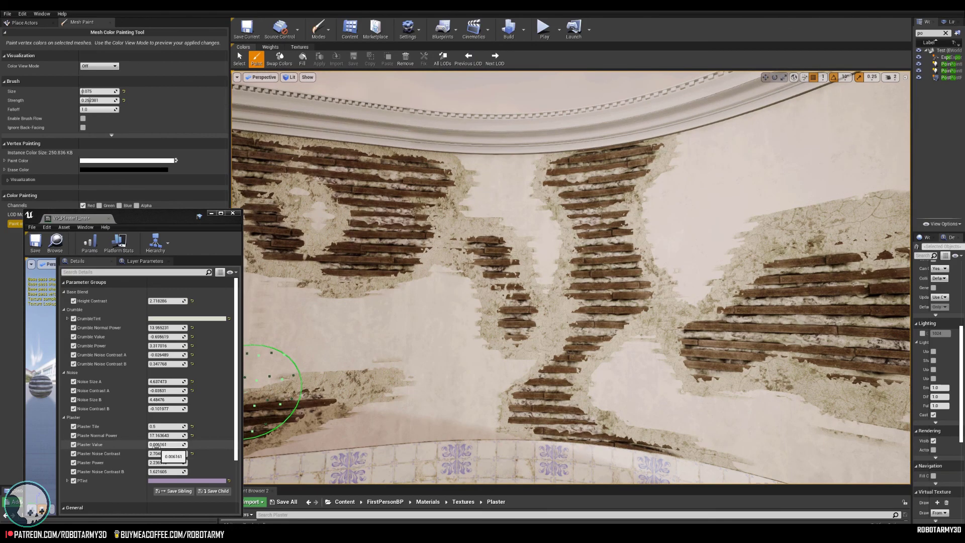